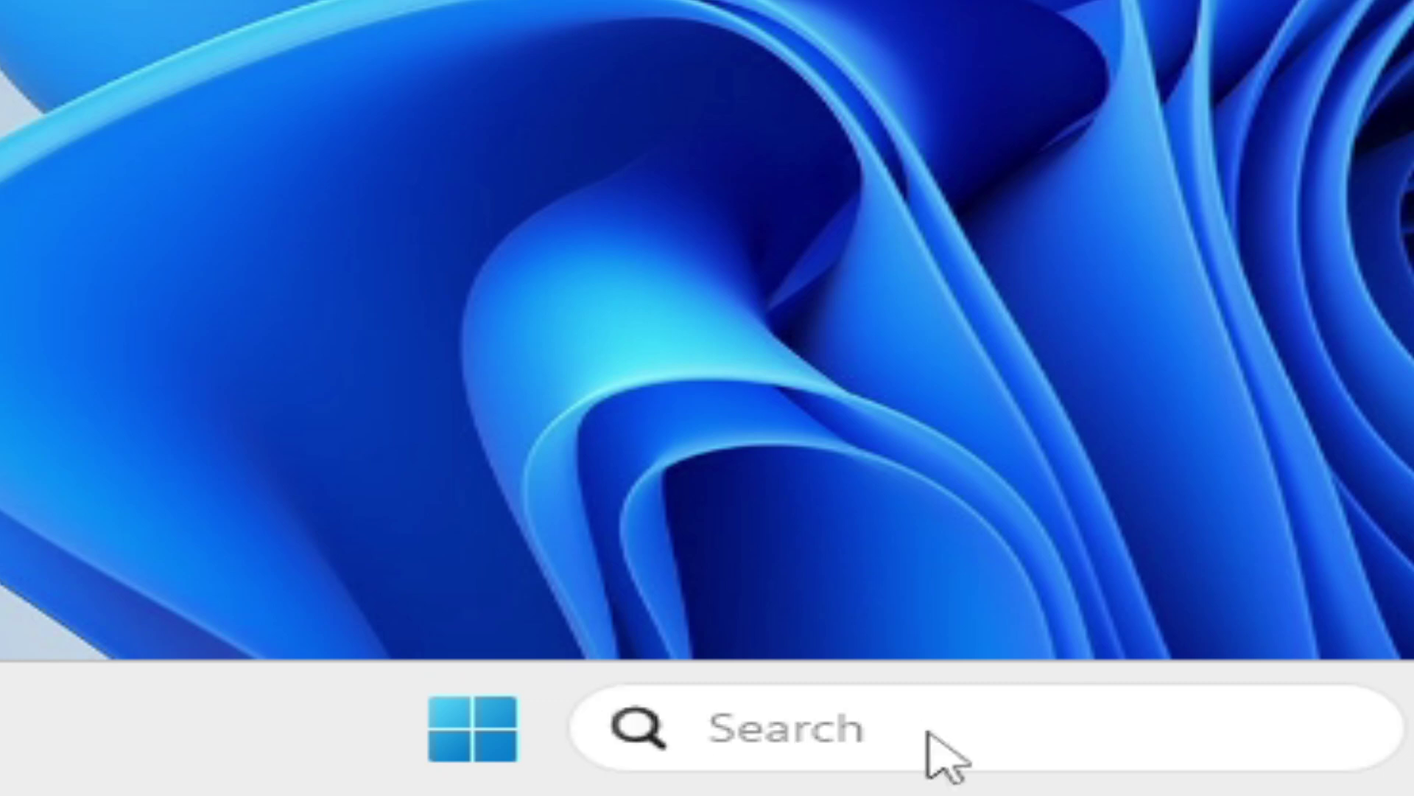
Step: Search for Settings and open Windows Security's Virus & threat protection via Privacy & security
{"action": "left_click", "coordinate": [924, 737]}
{"action": "type", "text": "settings"}
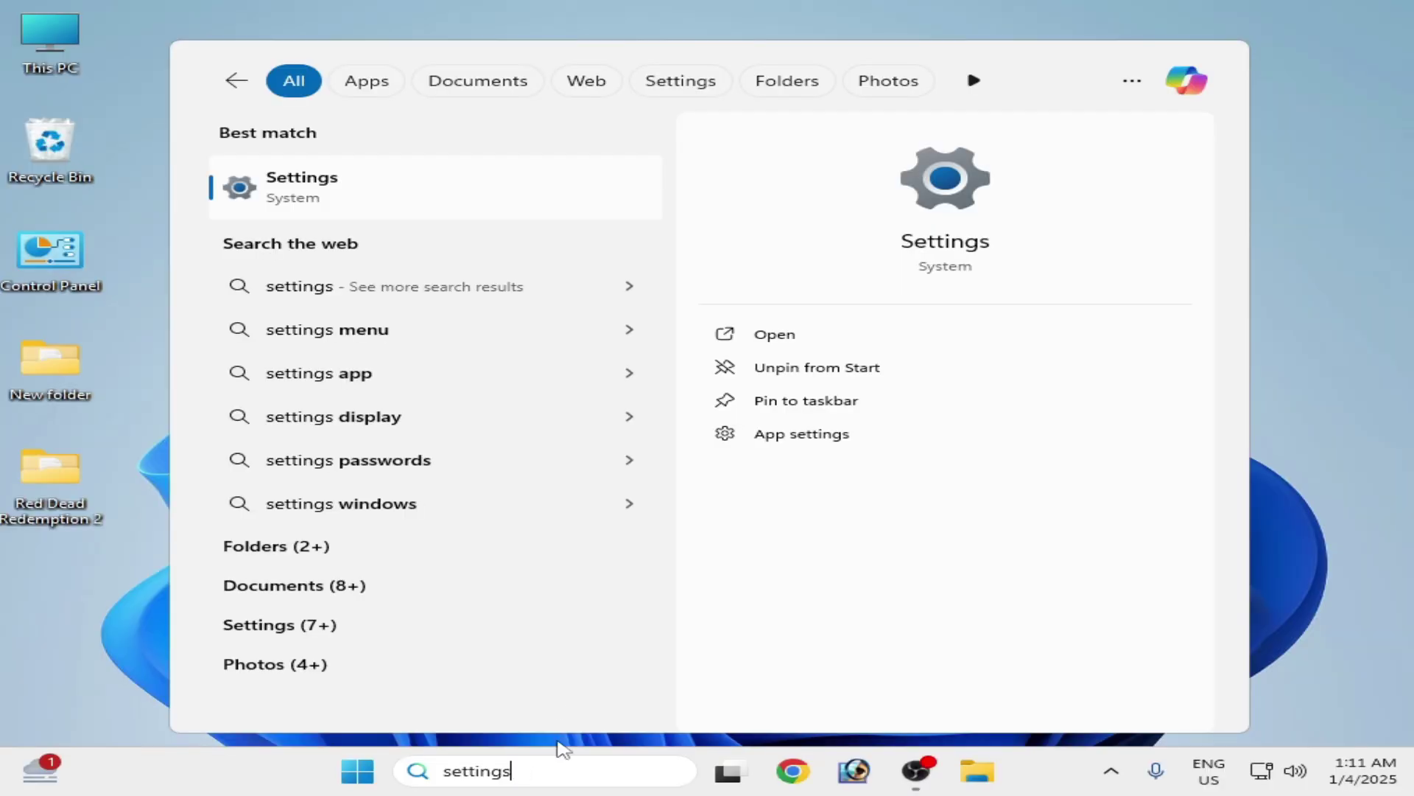
{"action": "left_click", "coordinate": [351, 206]}
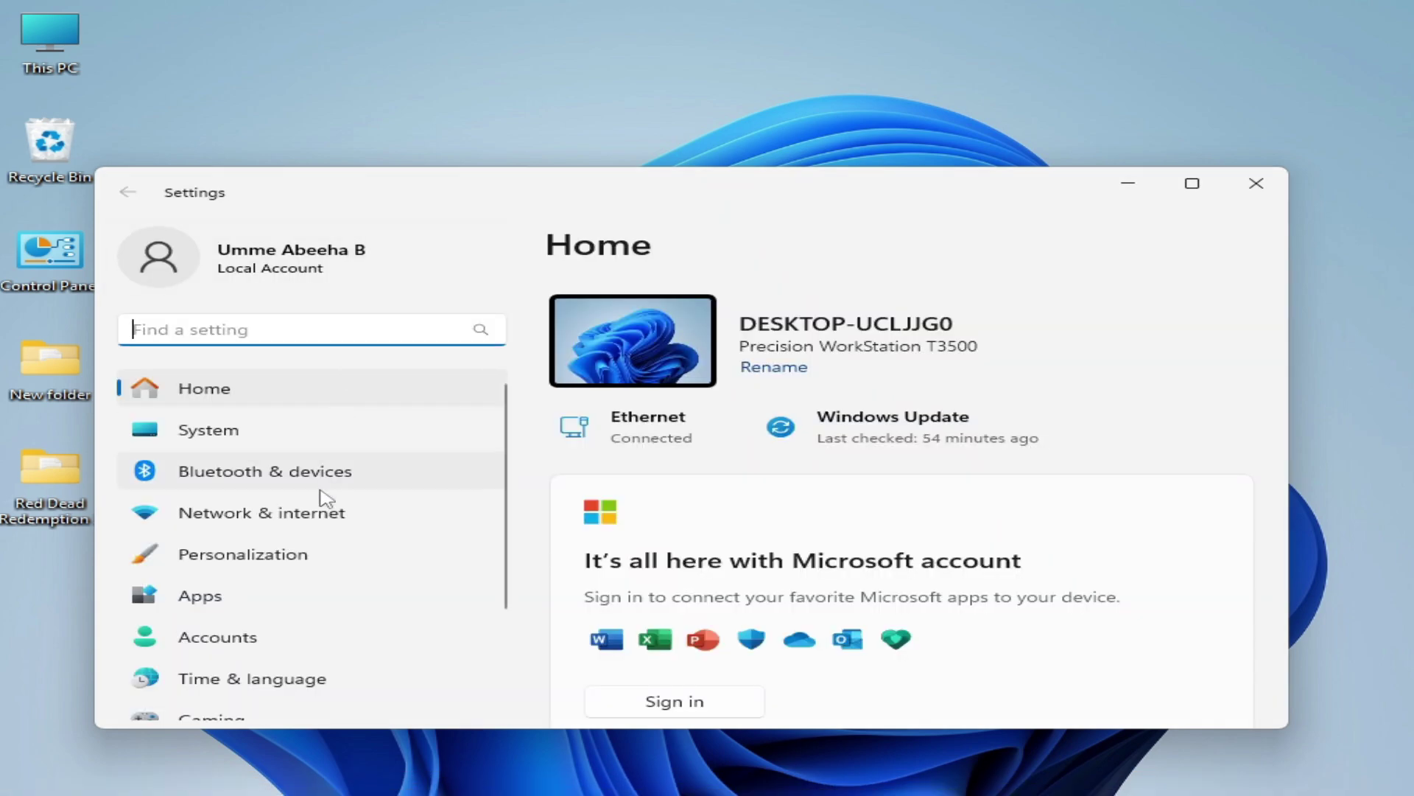
{"action": "scroll", "coordinate": [509, 429], "scroll_direction": "down", "scroll_amount": 3}
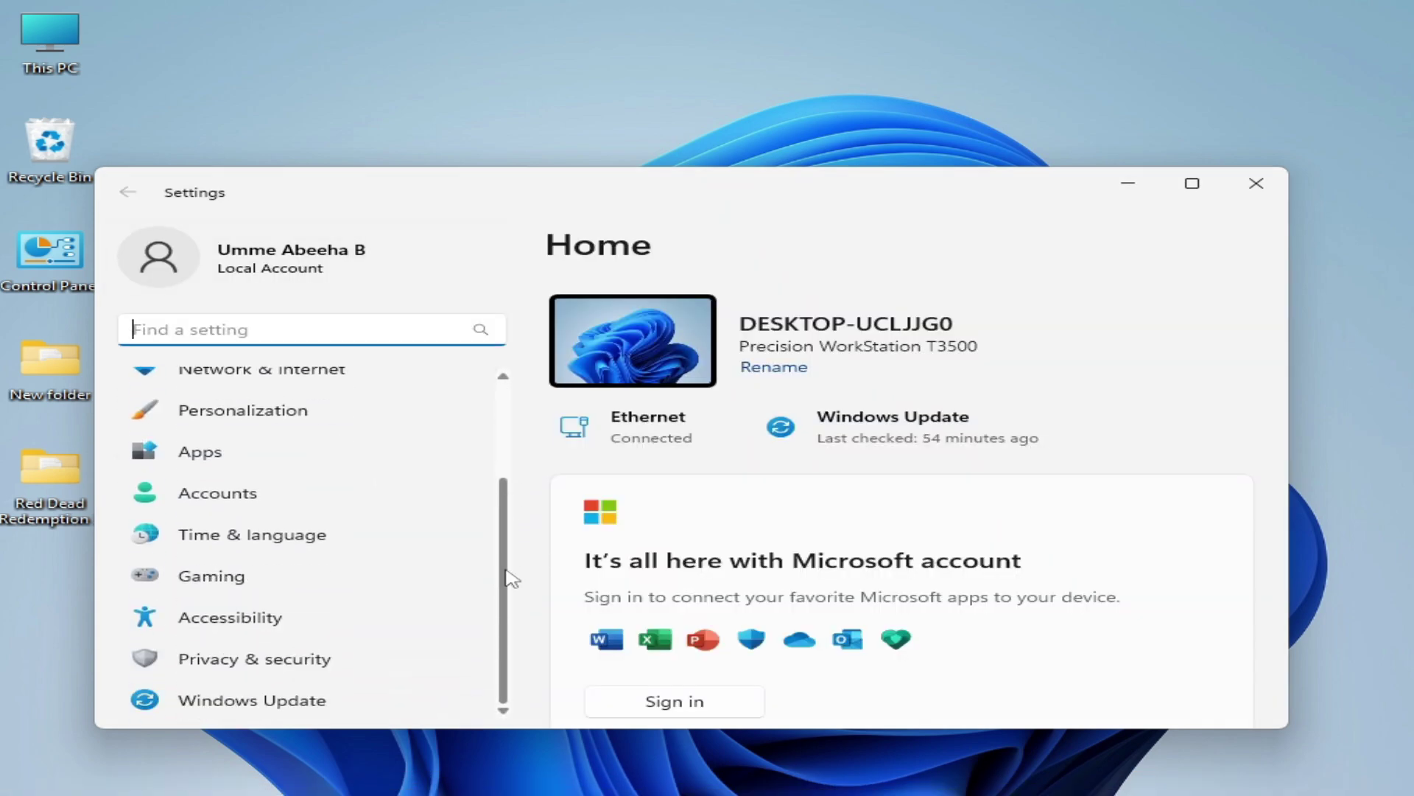
{"action": "left_click", "coordinate": [281, 668]}
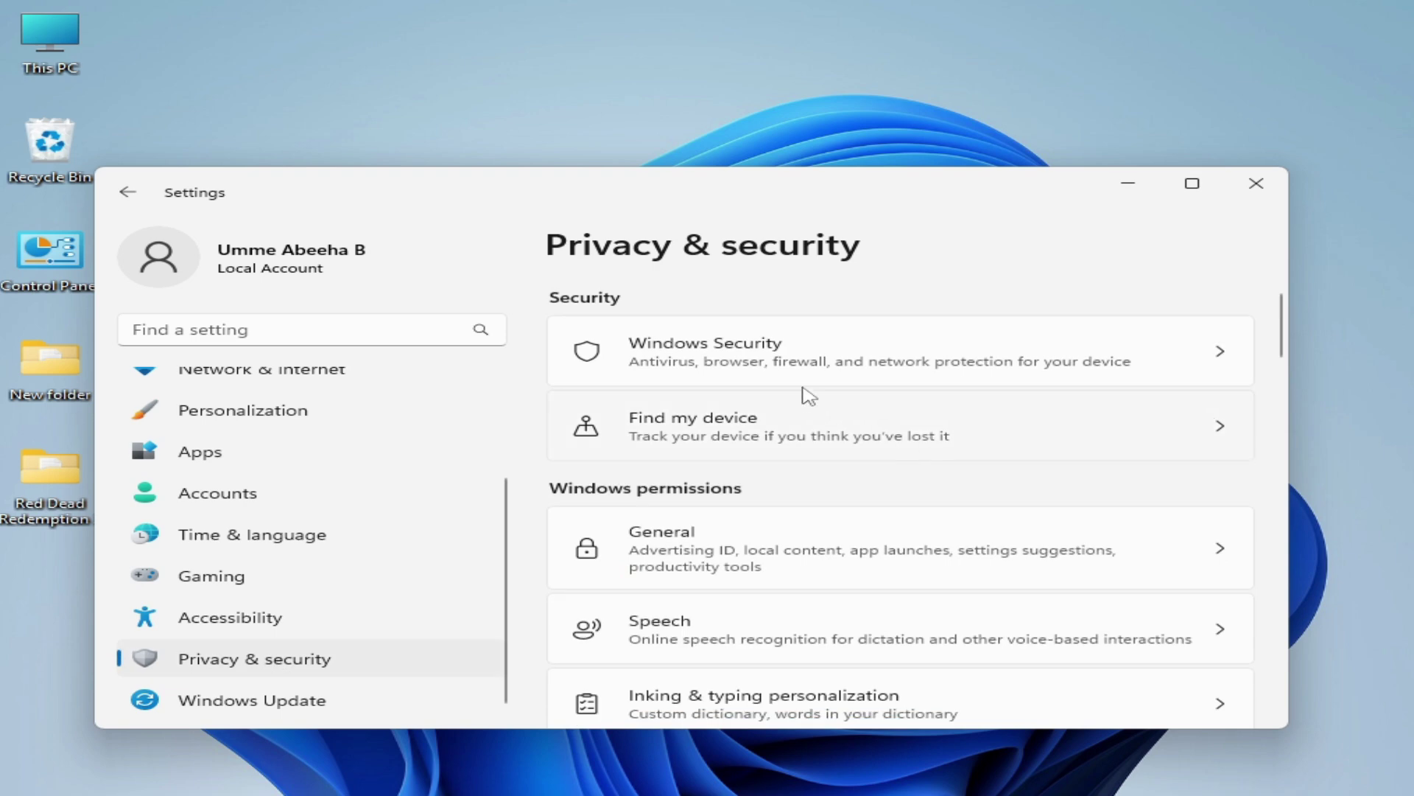
{"action": "left_click", "coordinate": [872, 359]}
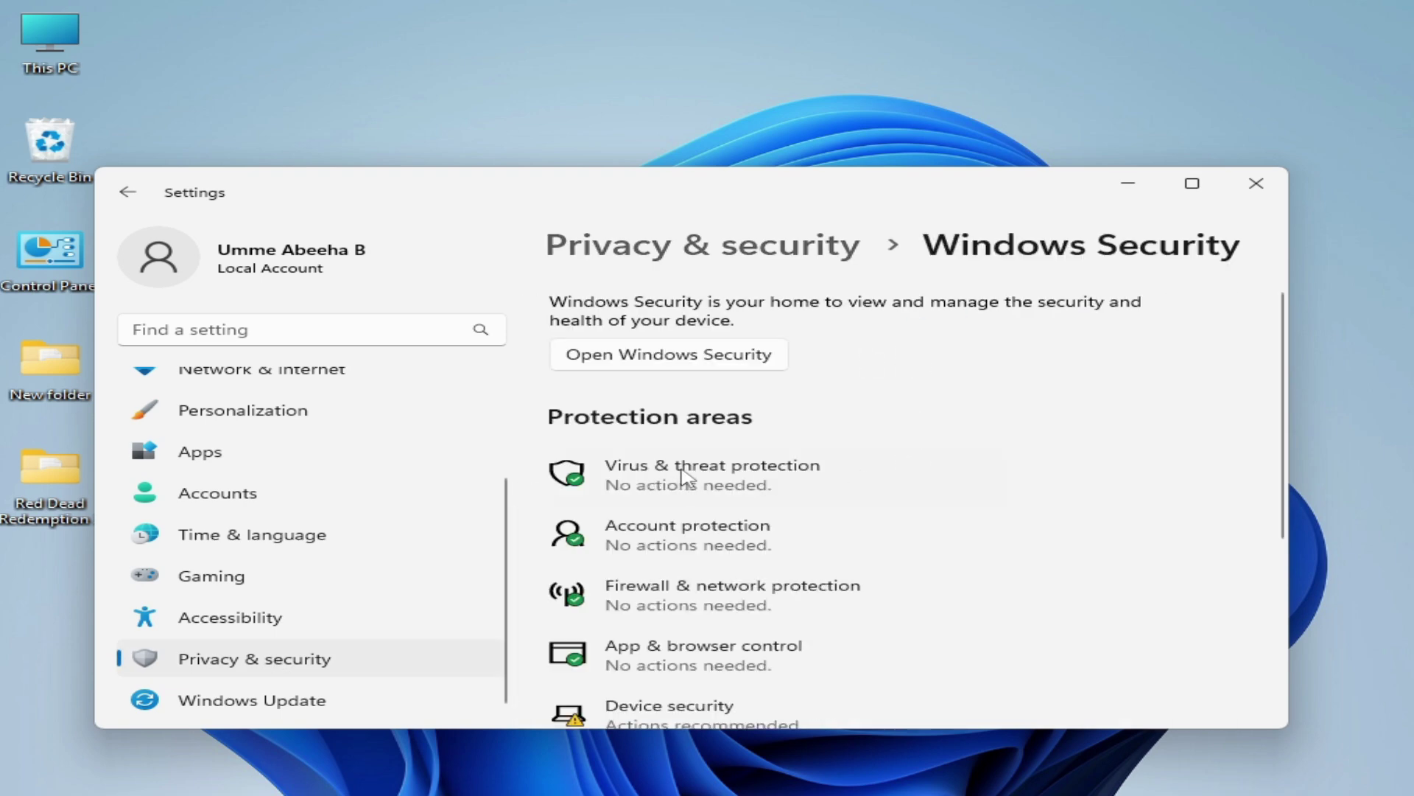
{"action": "left_click", "coordinate": [711, 484]}
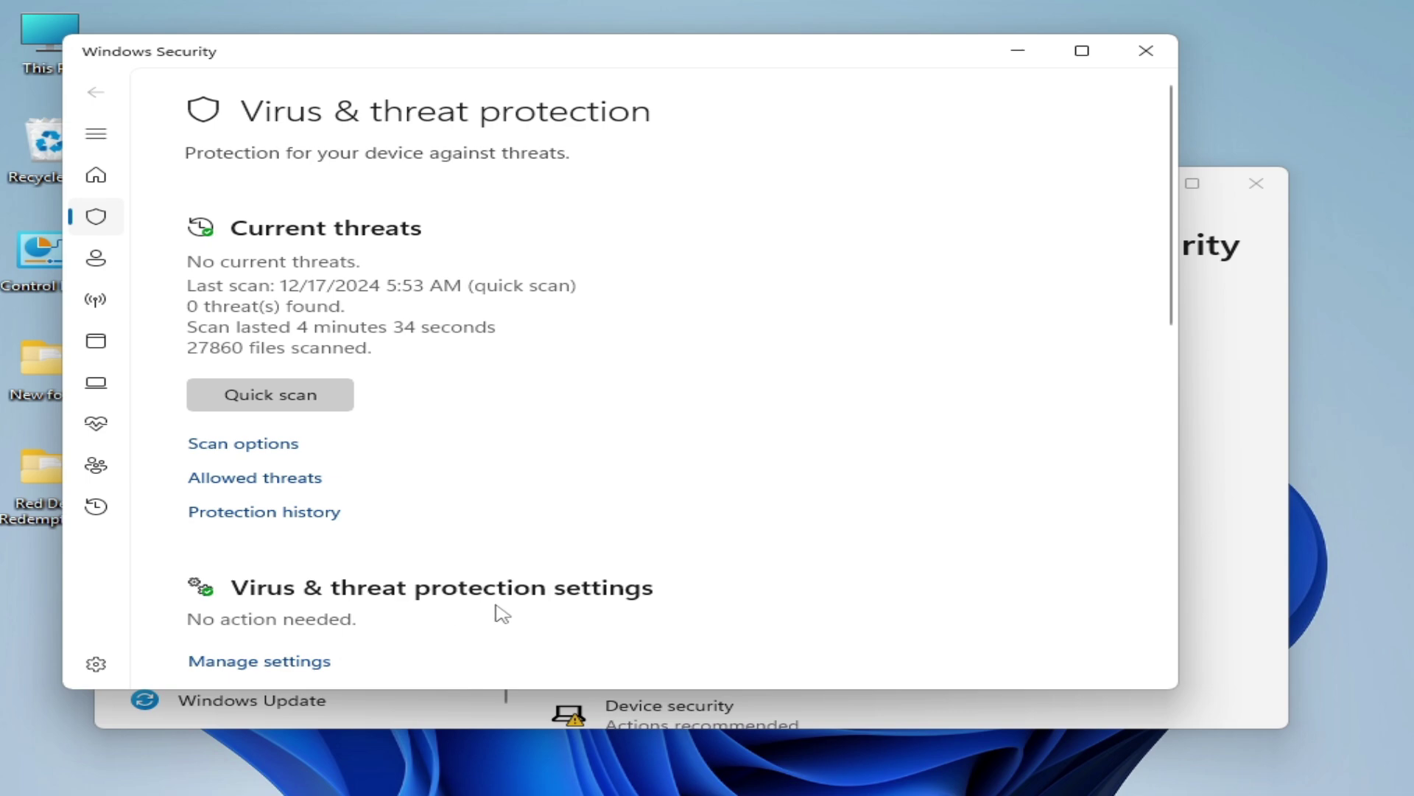
Step: Switch Real-time protection to Off in the Virus & threat protection settings
{"action": "left_click", "coordinate": [284, 662]}
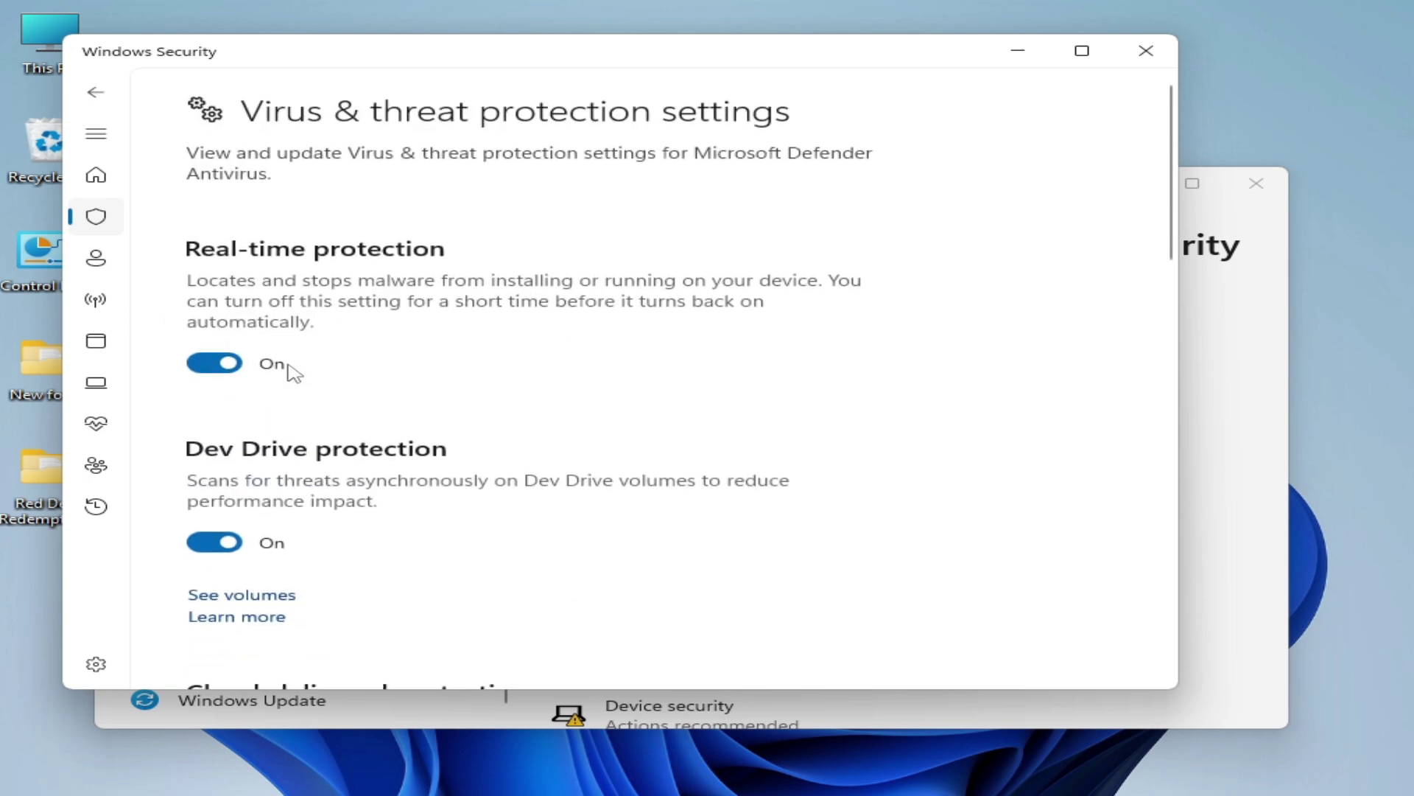
{"action": "left_click", "coordinate": [225, 369]}
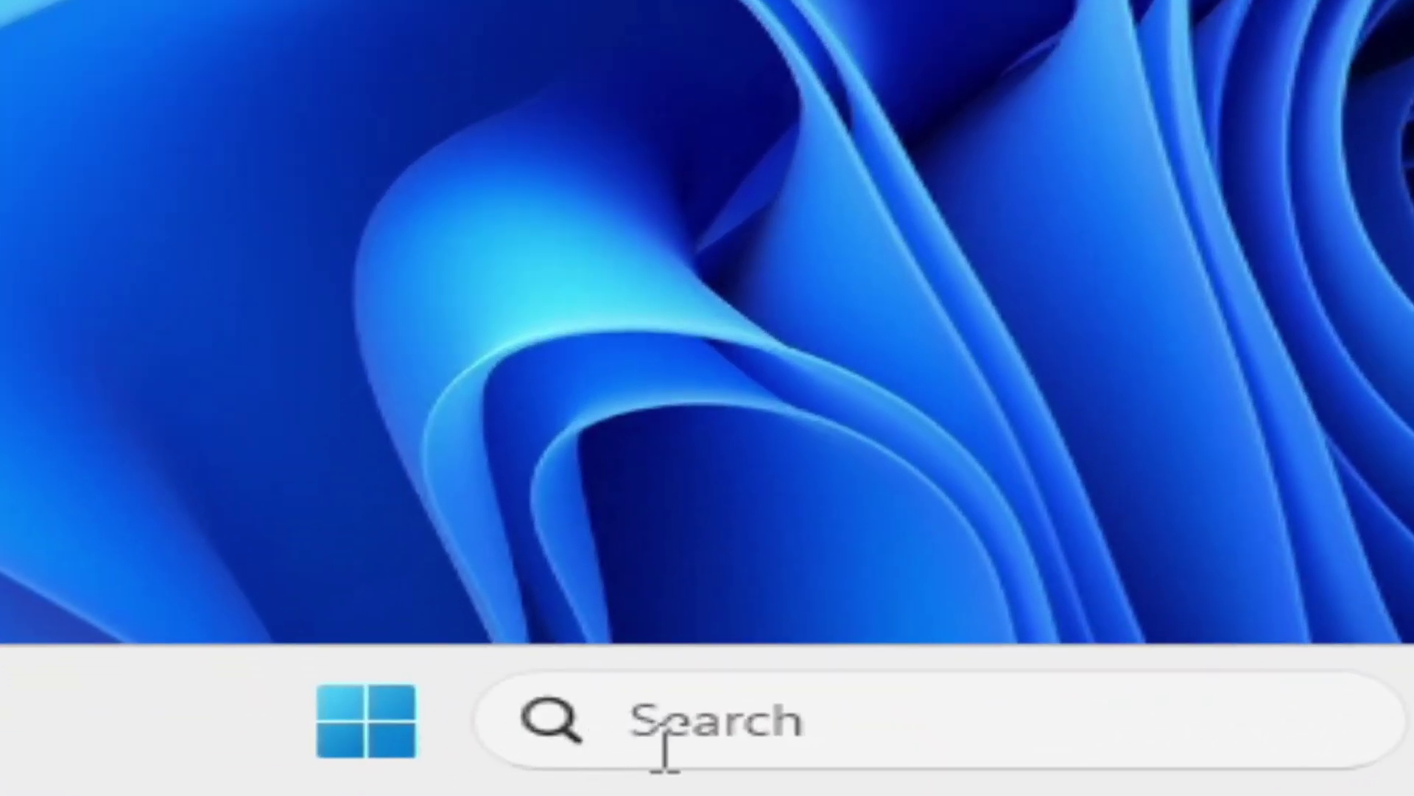
{"action": "left_click", "coordinate": [542, 748]}
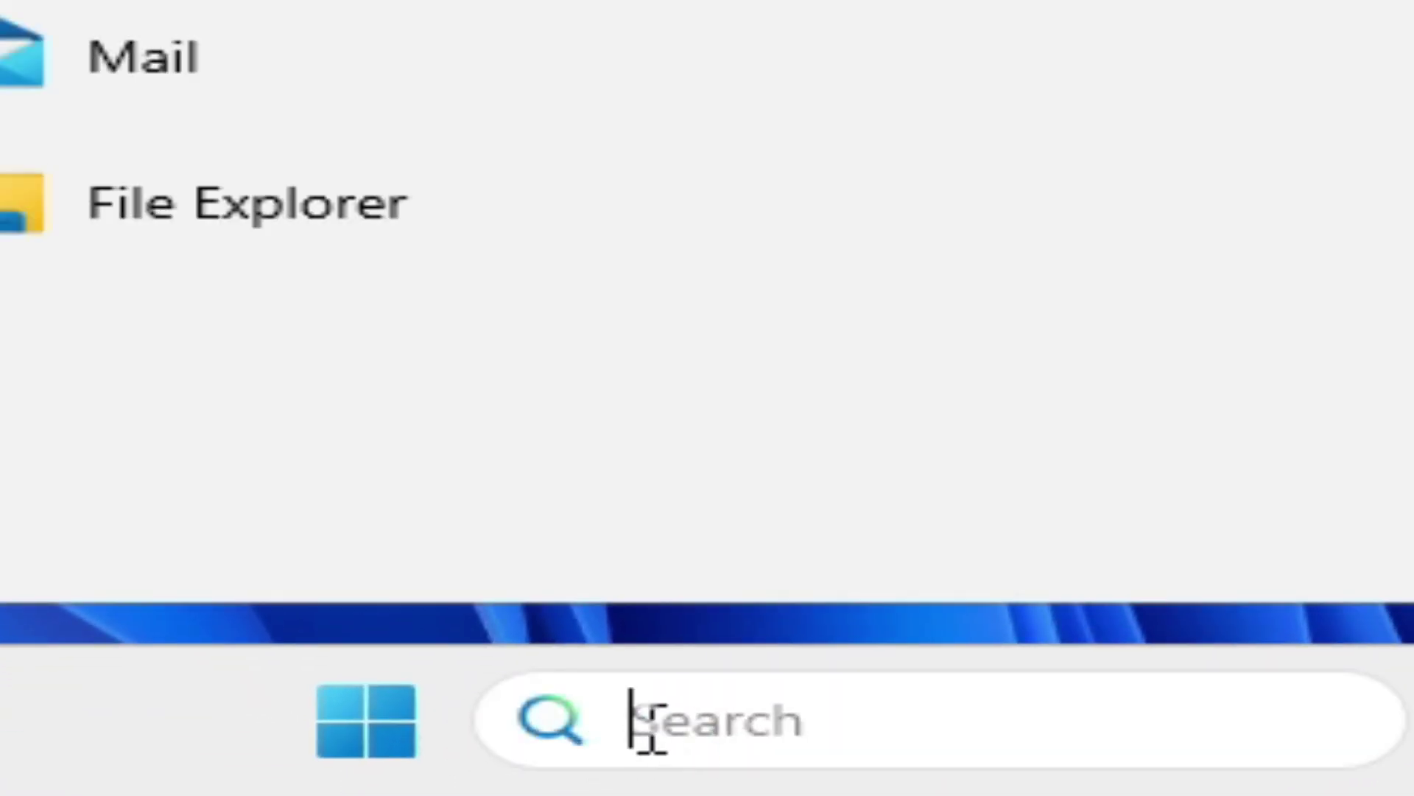
{"action": "type", "text": "settings"}
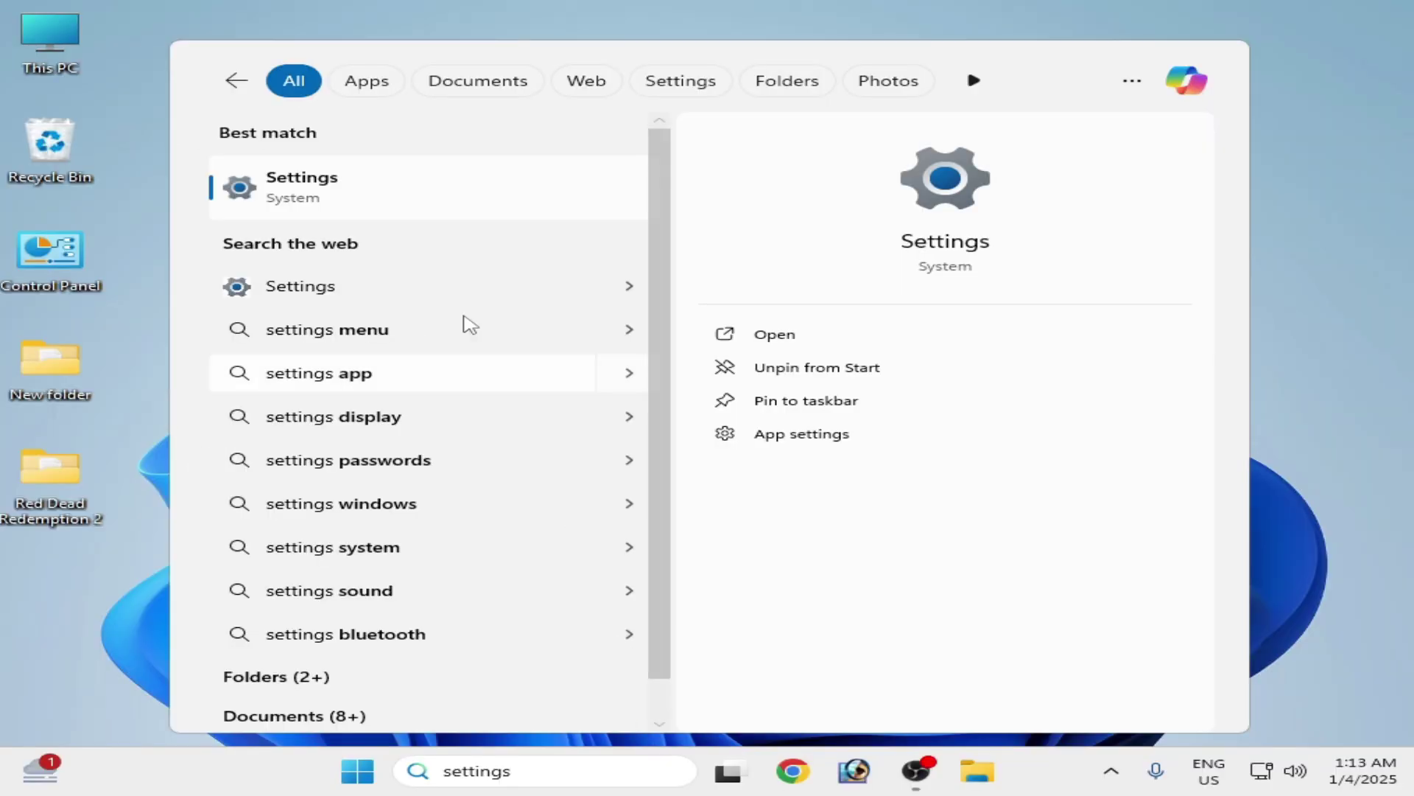
{"action": "left_click", "coordinate": [373, 190]}
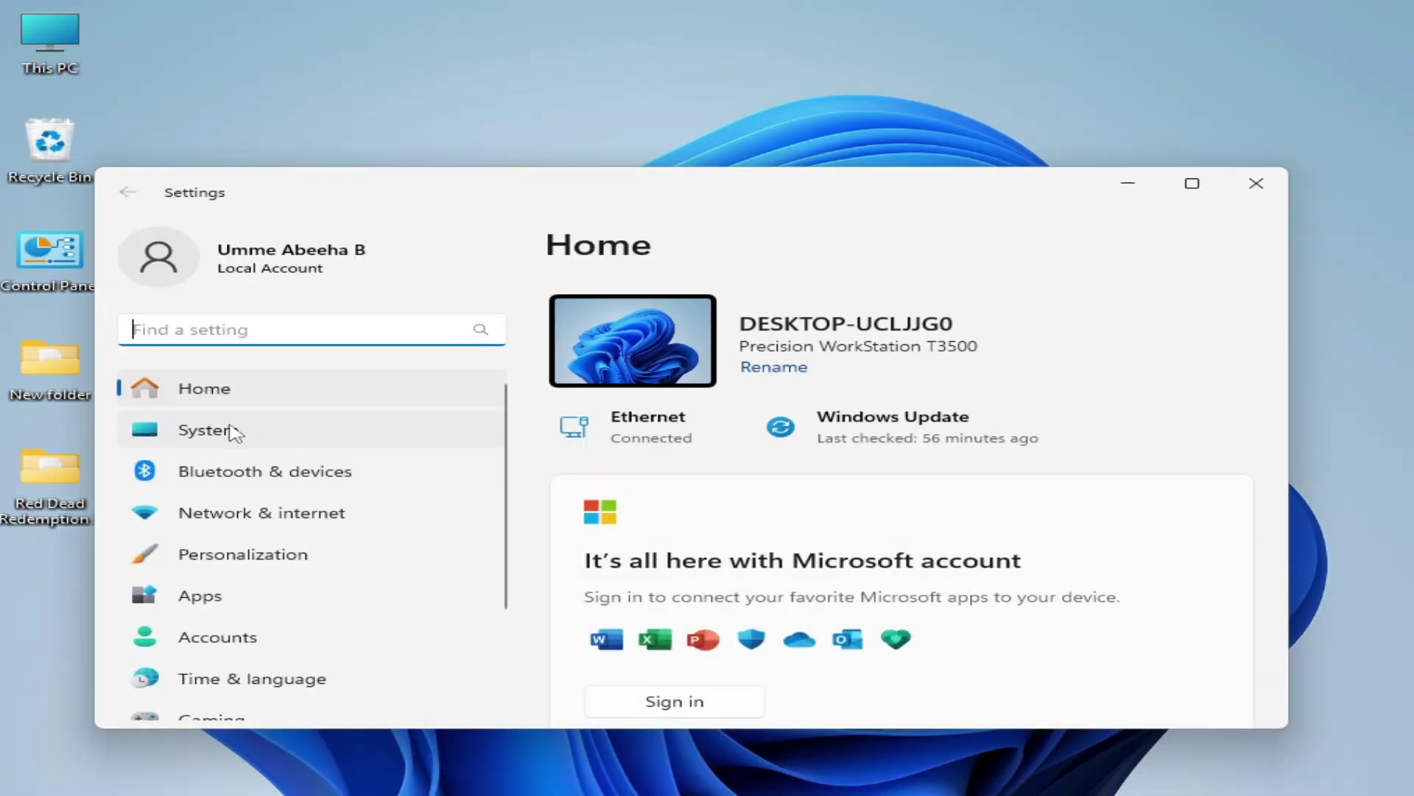
{"action": "left_click", "coordinate": [232, 434]}
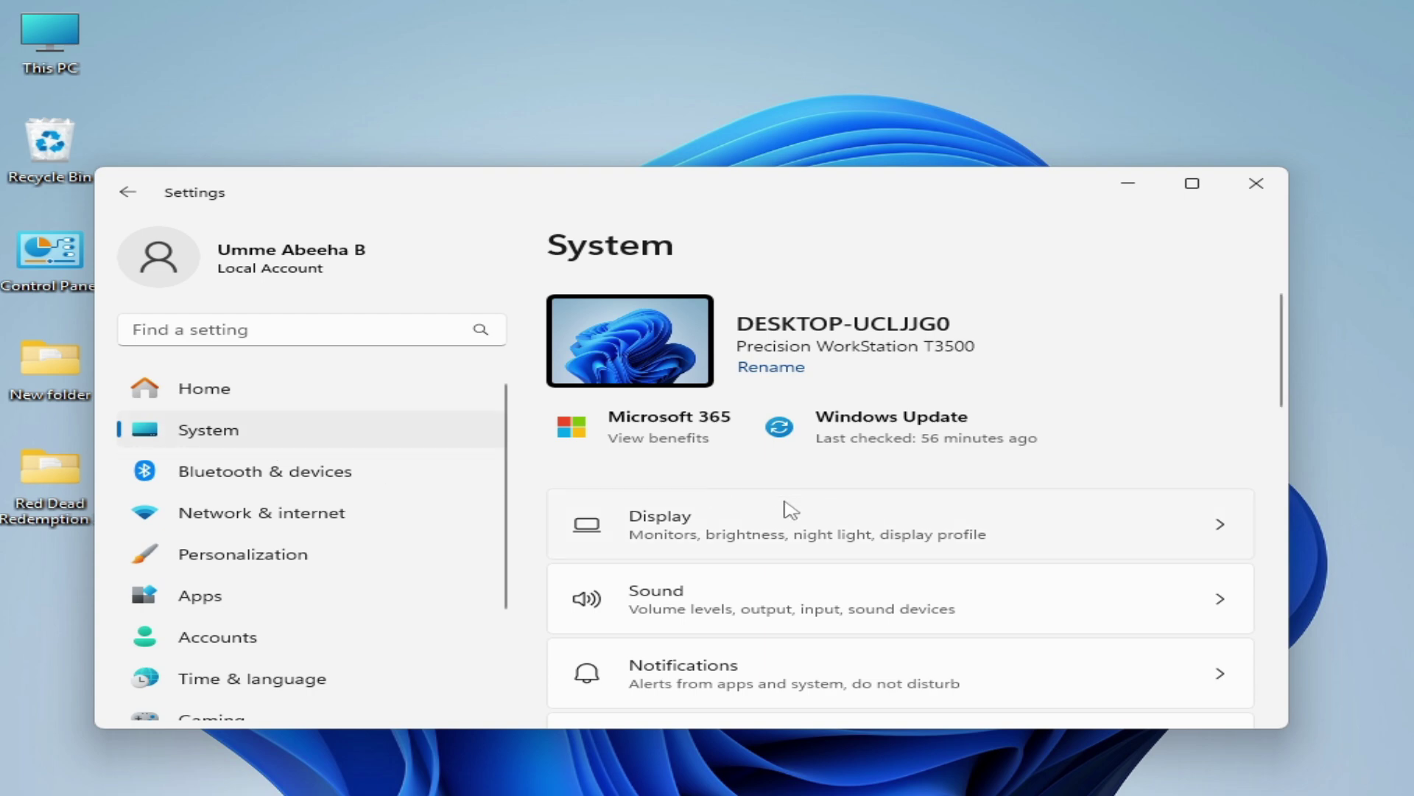
{"action": "left_click", "coordinate": [855, 526]}
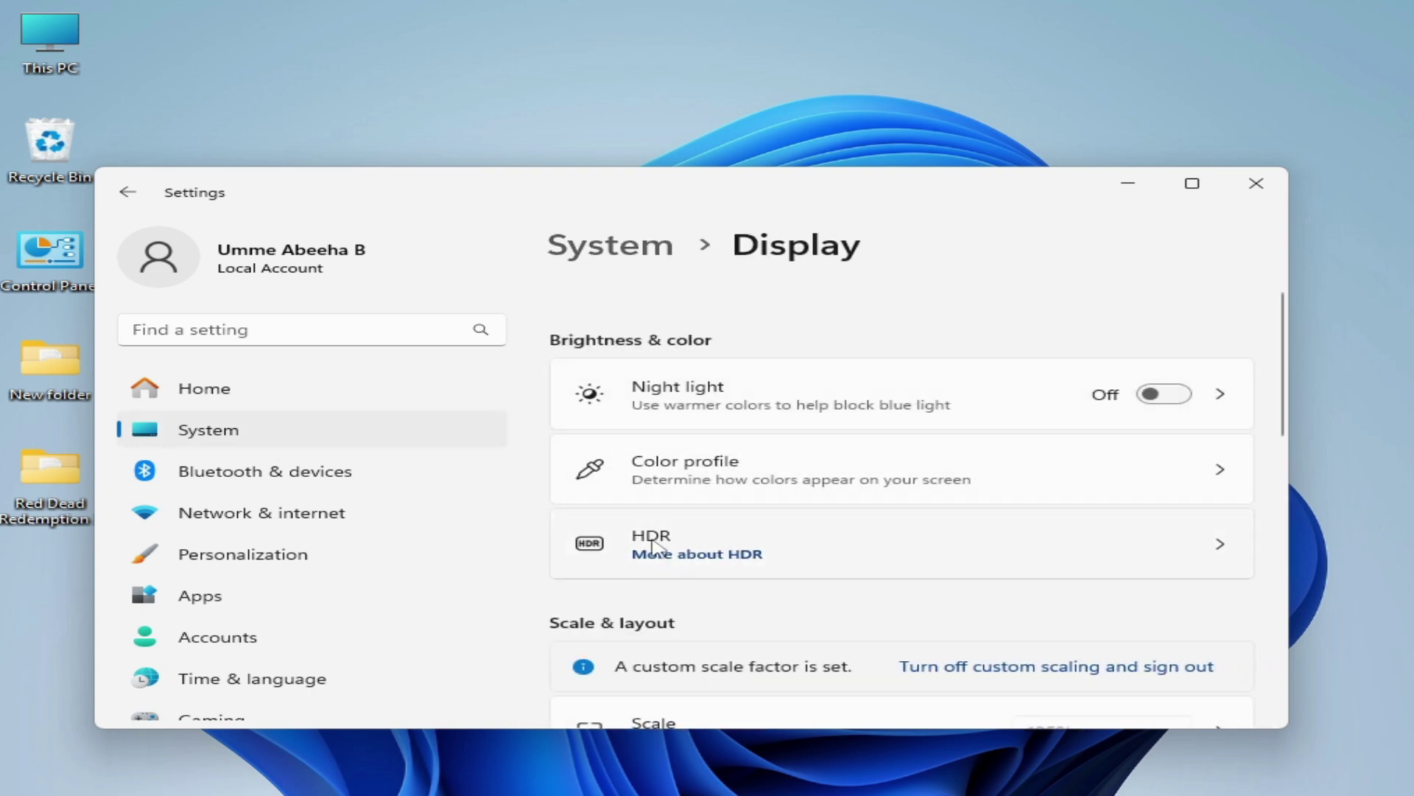
{"action": "left_click", "coordinate": [925, 531]}
{"action": "scroll", "coordinate": [1282, 466], "scroll_direction": "down", "scroll_amount": 3}
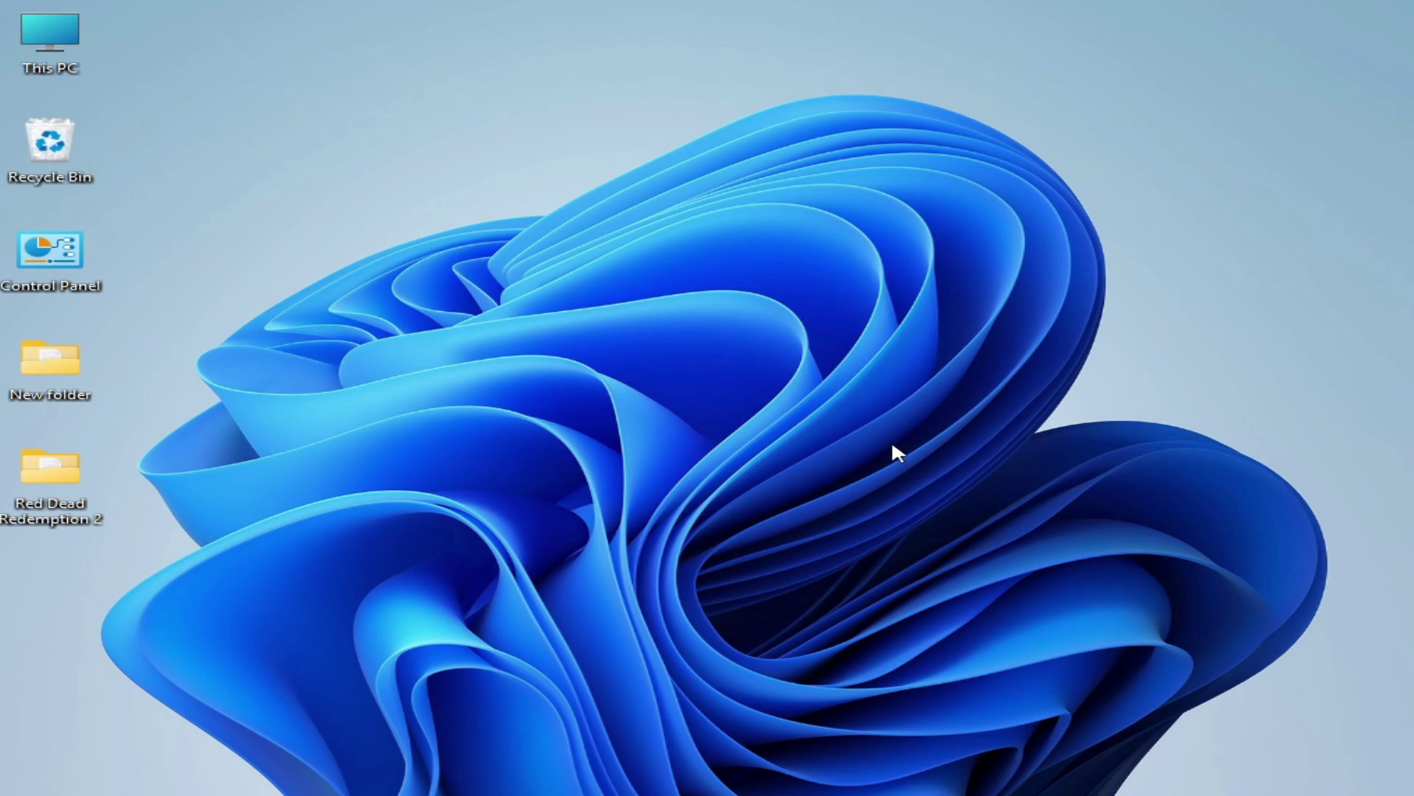
Step: Open the Red Dead Redemption 2 folder from the desktop
{"action": "left_click_drag", "start_coordinate": [63, 501], "coordinate": [497, 385]}
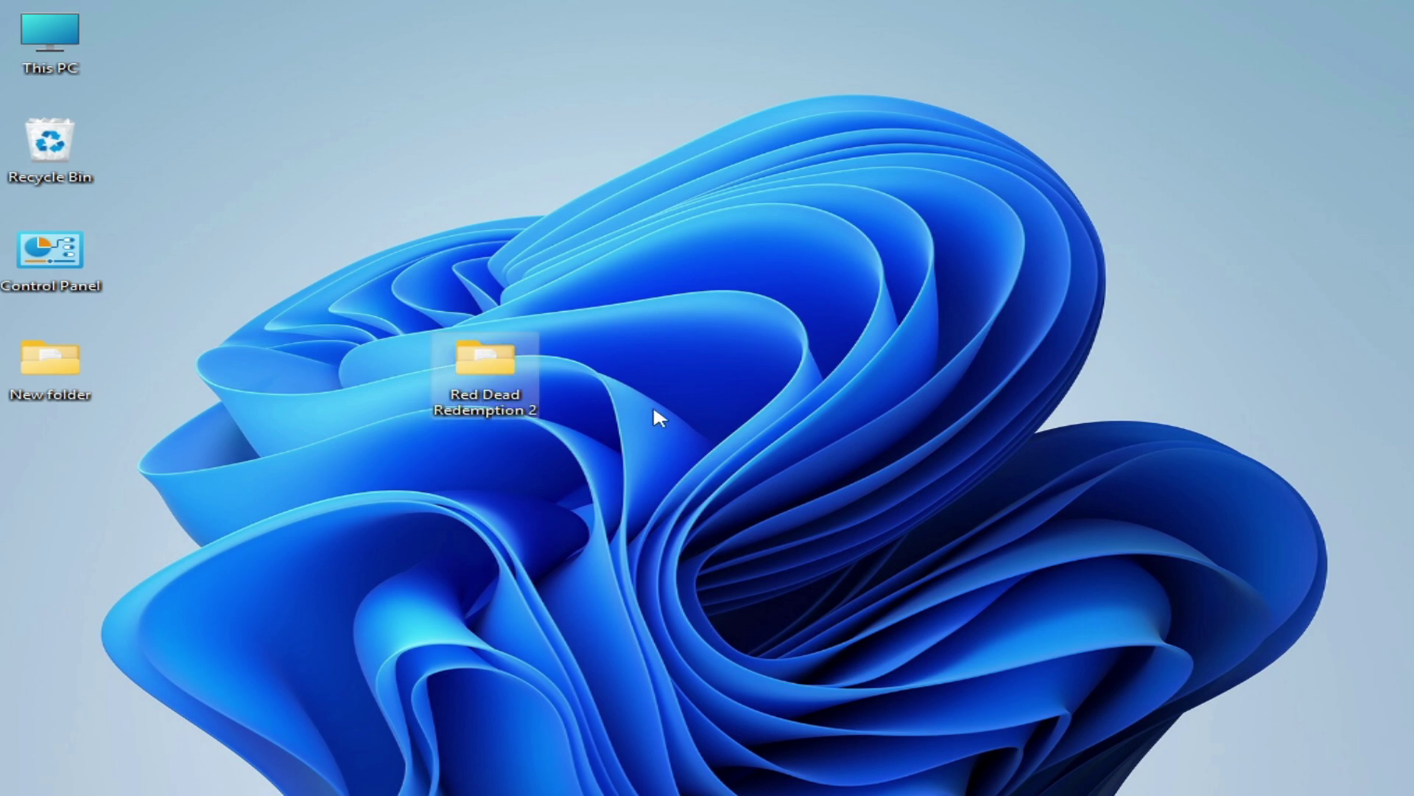
{"action": "left_click", "coordinate": [518, 413]}
{"action": "key", "text": "Return"}
{"action": "right_click", "coordinate": [495, 373]}
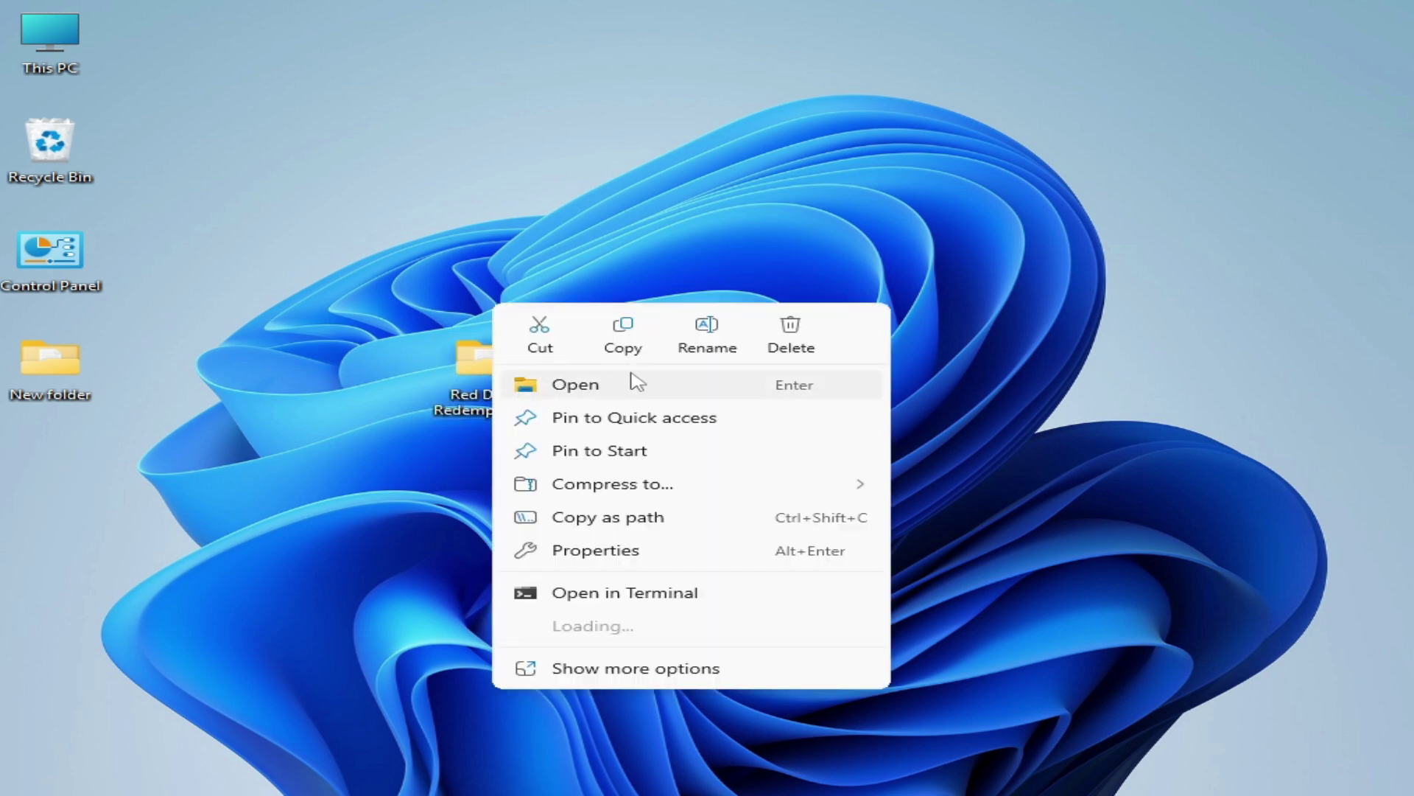
{"action": "left_click", "coordinate": [554, 386]}
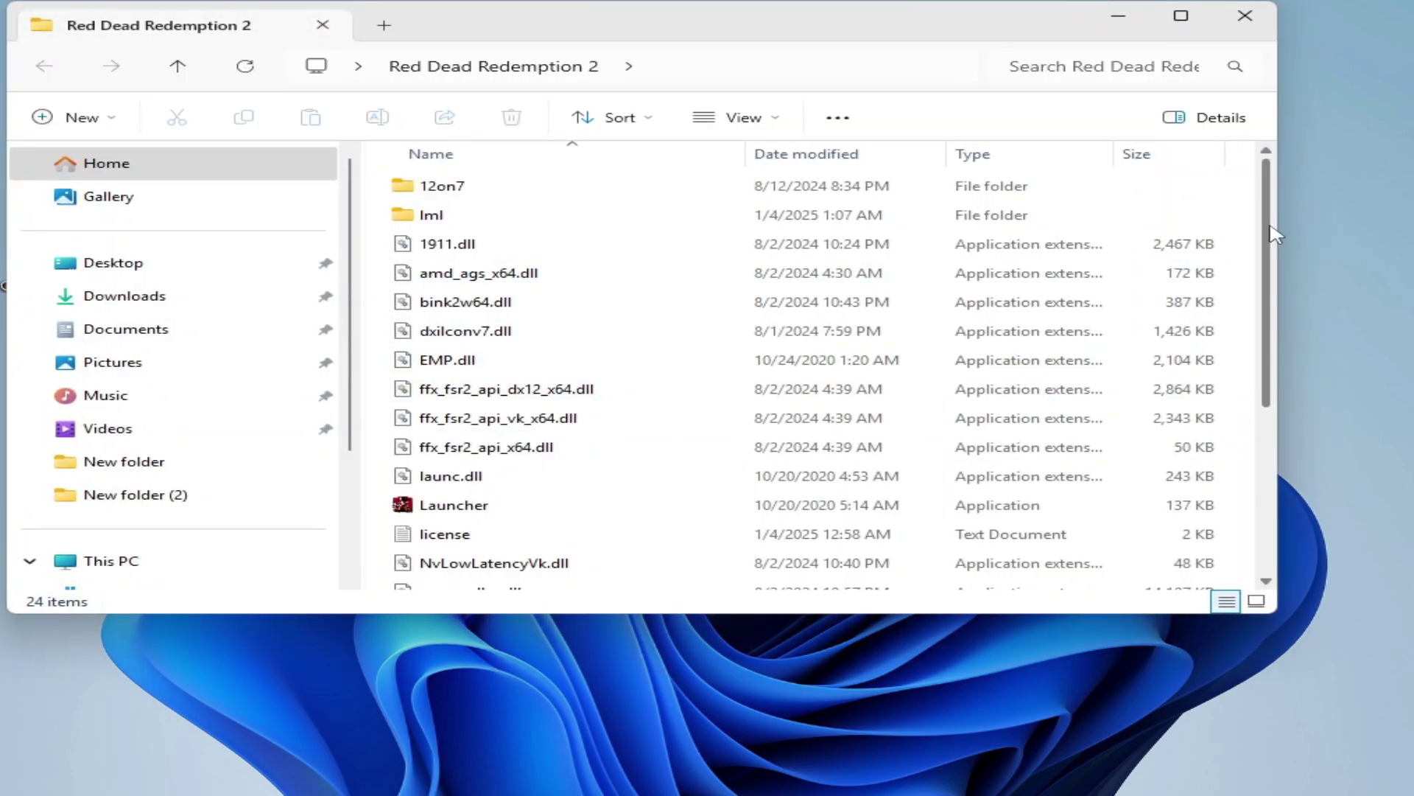
{"action": "scroll", "coordinate": [1276, 235], "scroll_direction": "down", "scroll_amount": 3}
{"action": "scroll", "coordinate": [1276, 234], "scroll_direction": "up", "scroll_amount": 3}
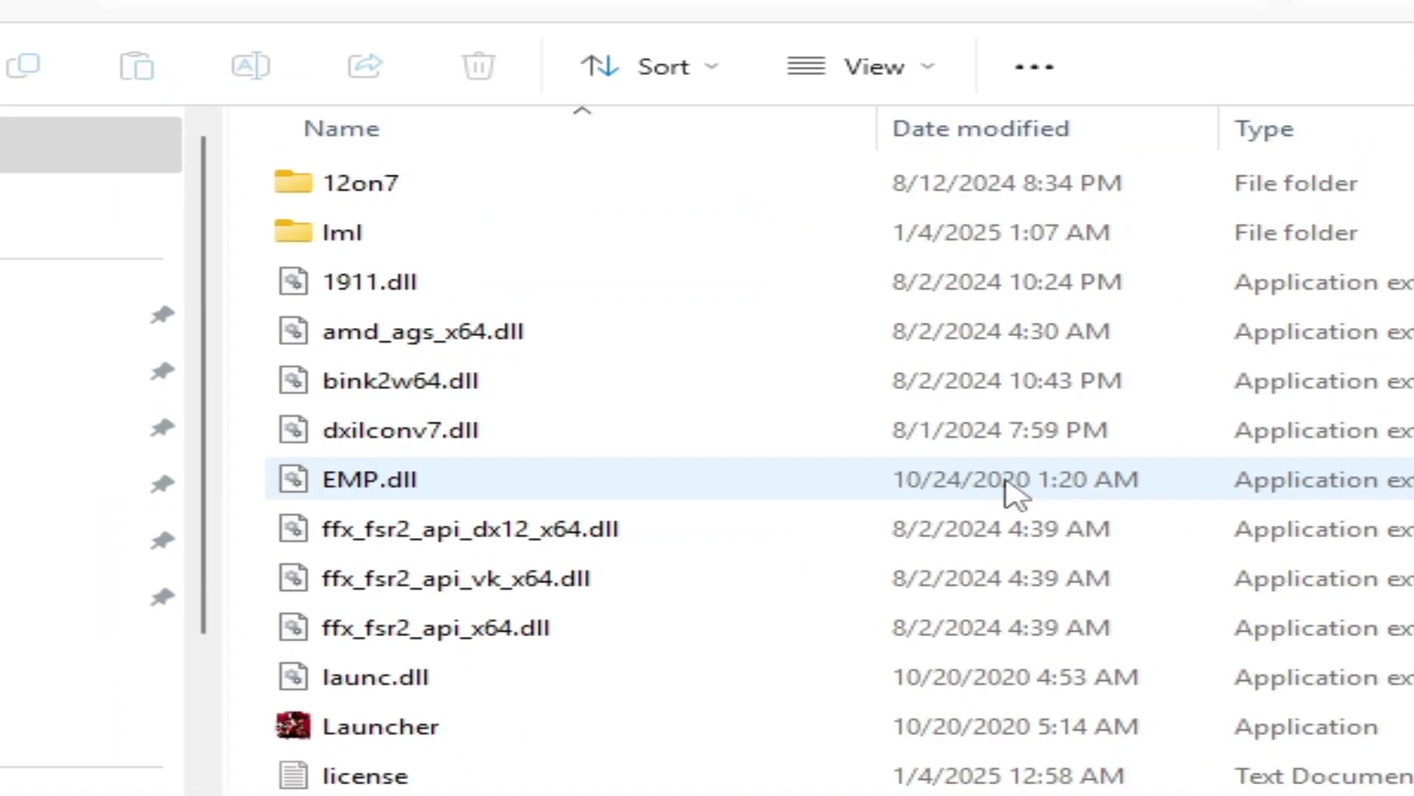
Step: Delete the Weapon_Refrences folder inside lml's WhyEm's DLC folder
{"action": "double_click", "coordinate": [354, 237]}
{"action": "double_click", "coordinate": [356, 192]}
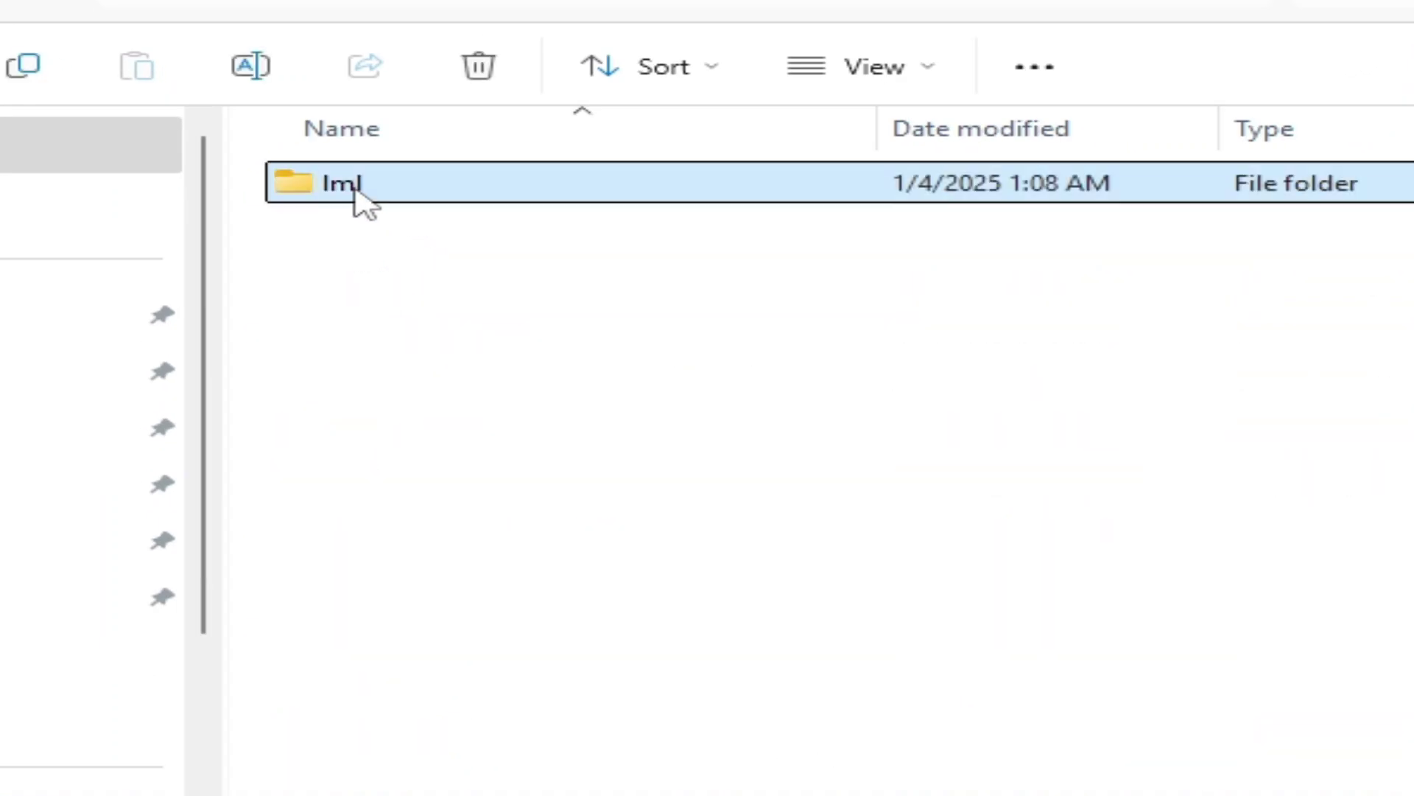
{"action": "double_click", "coordinate": [410, 189]}
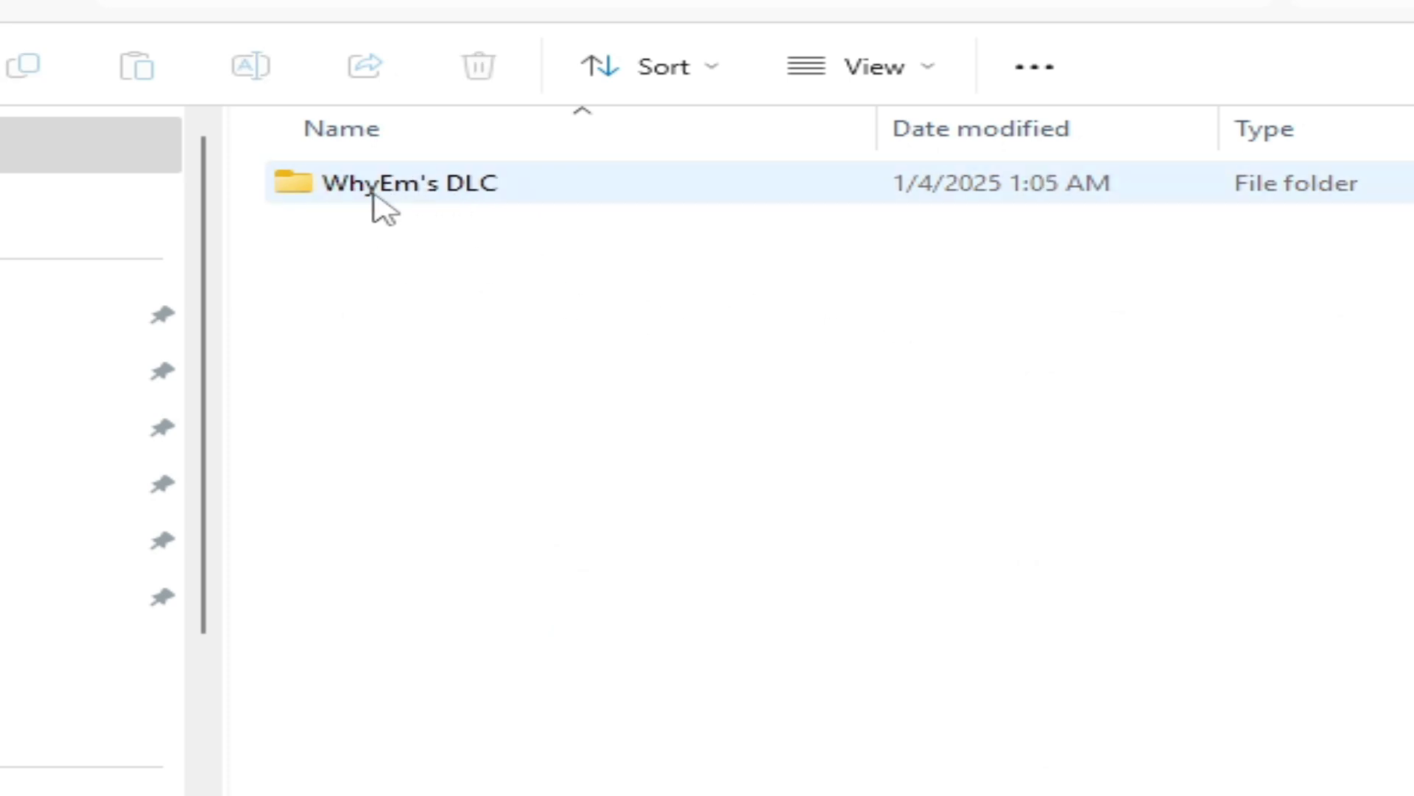
{"action": "double_click", "coordinate": [435, 193]}
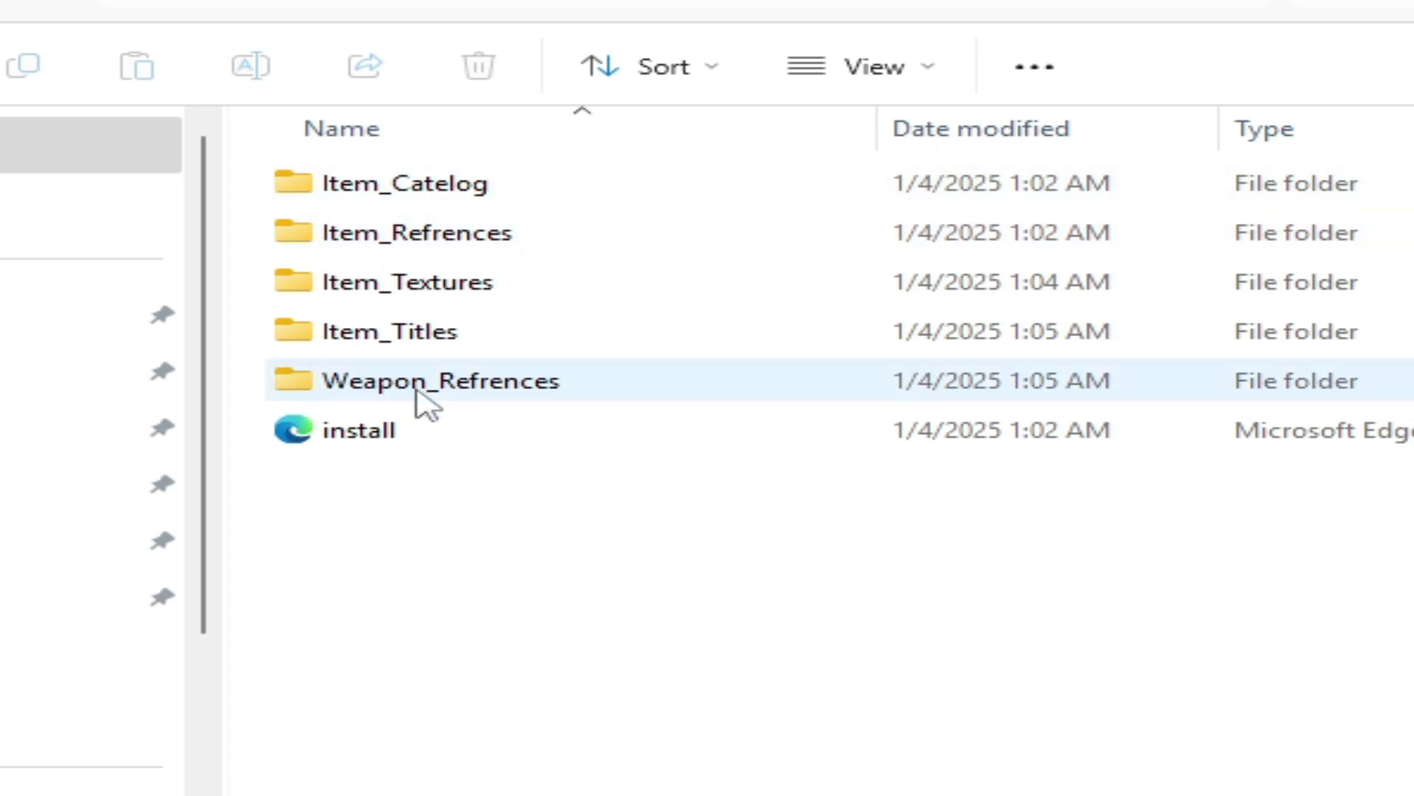
{"action": "right_click", "coordinate": [396, 398]}
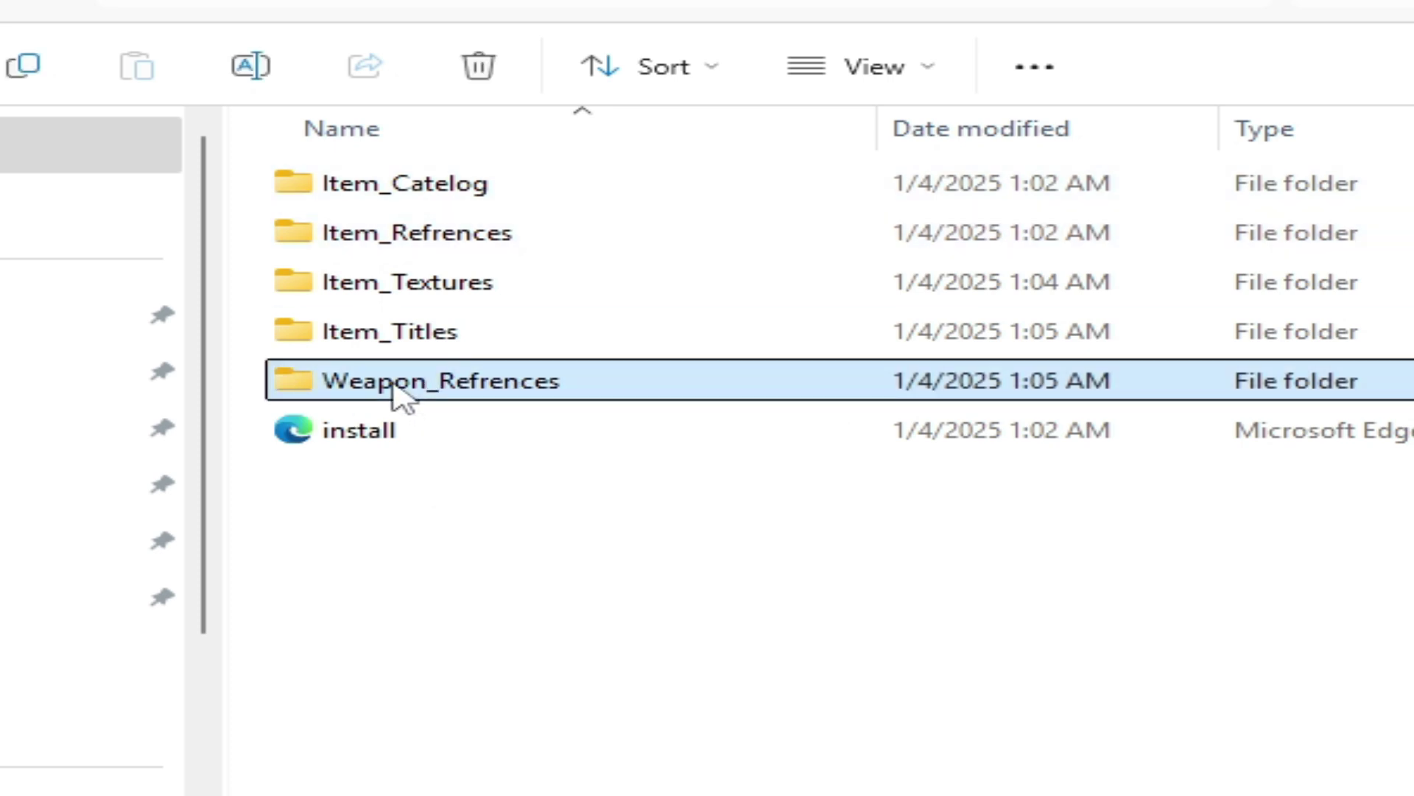
{"action": "left_click", "coordinate": [899, 295]}
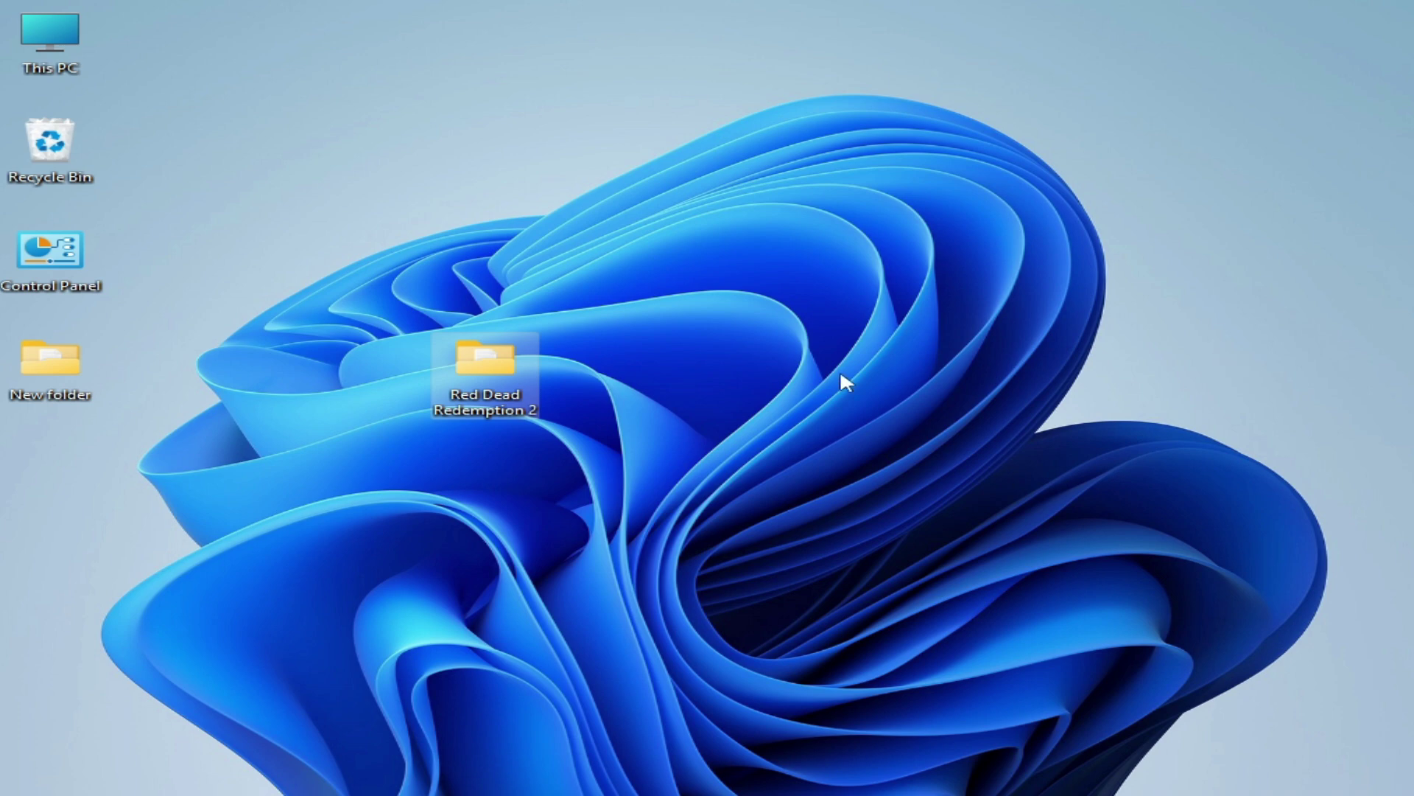
Step: Delete version.dll from the Red Dead Redemption 2 game folder
{"action": "double_click", "coordinate": [483, 361]}
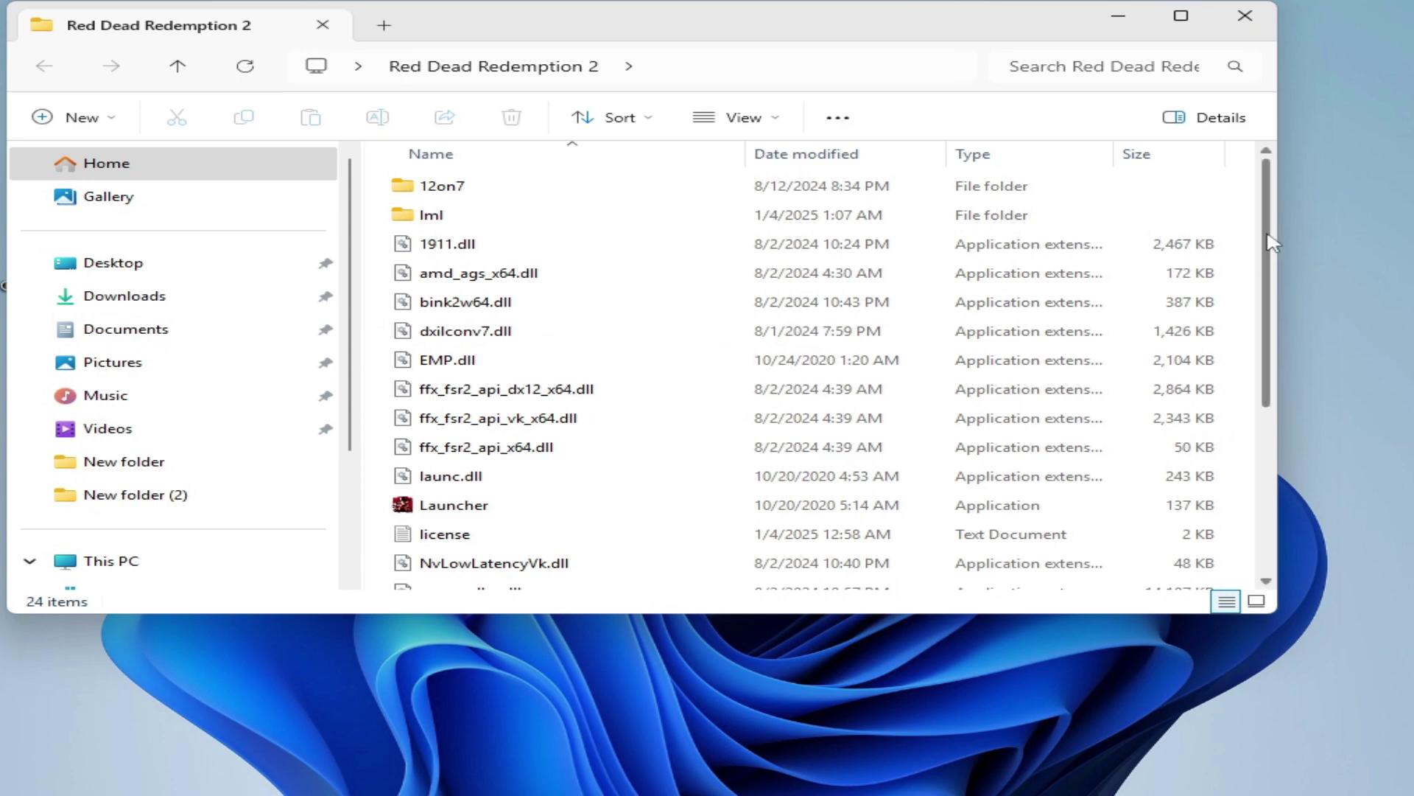
{"action": "scroll", "coordinate": [1274, 247], "scroll_direction": "down", "scroll_amount": 4}
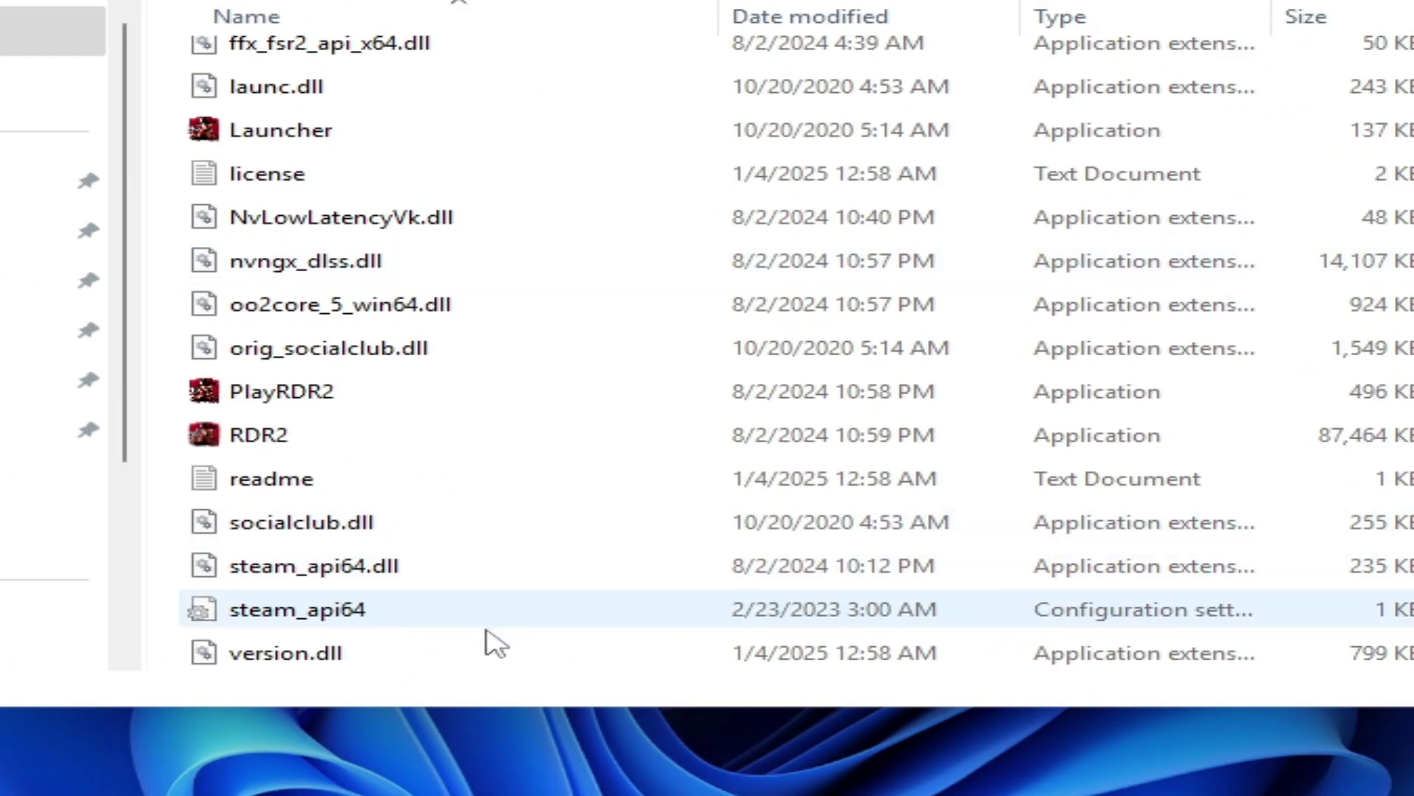
{"action": "right_click", "coordinate": [315, 655]}
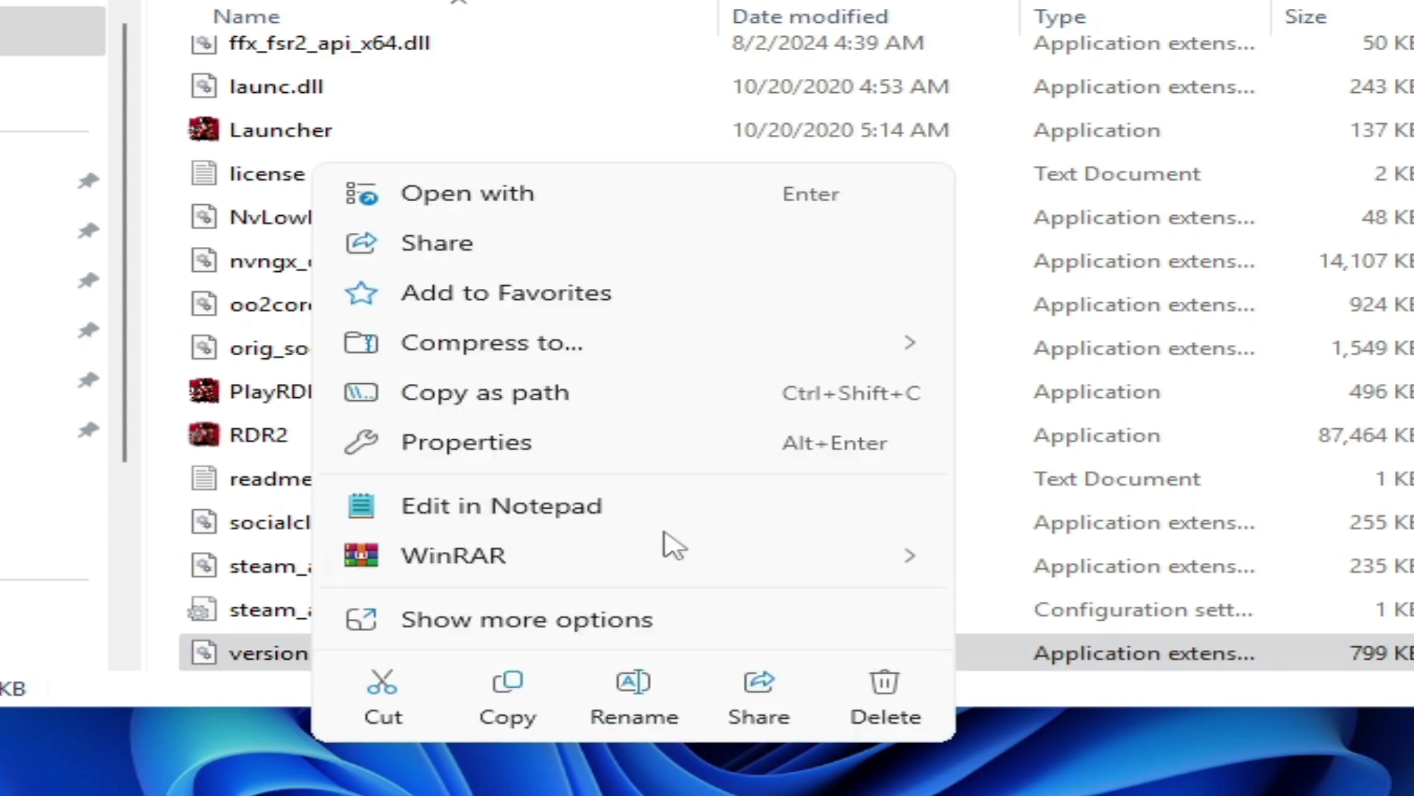
{"action": "left_click", "coordinate": [892, 708]}
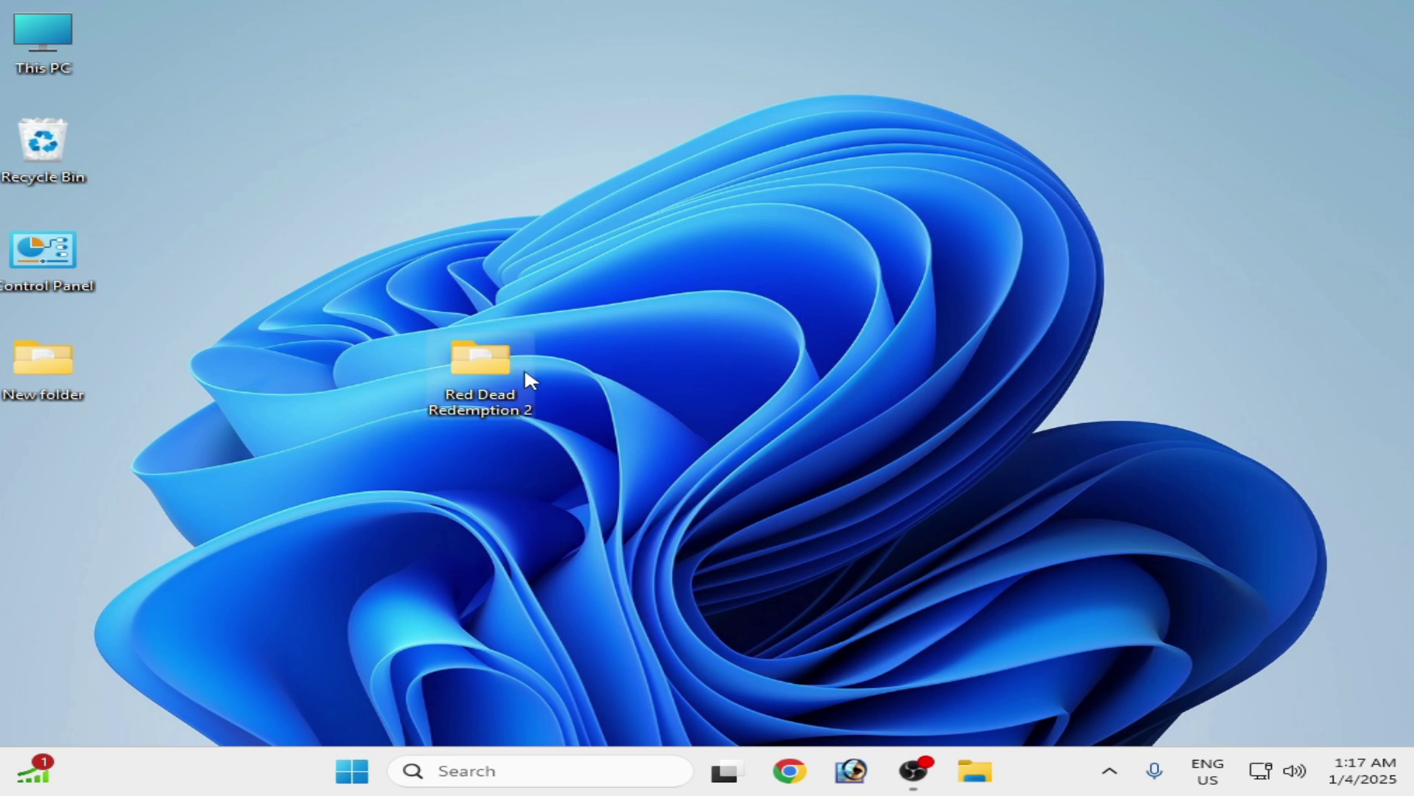
Step: Open Display settings from the desktop and go to the Graphics page
{"action": "right_click", "coordinate": [891, 274]}
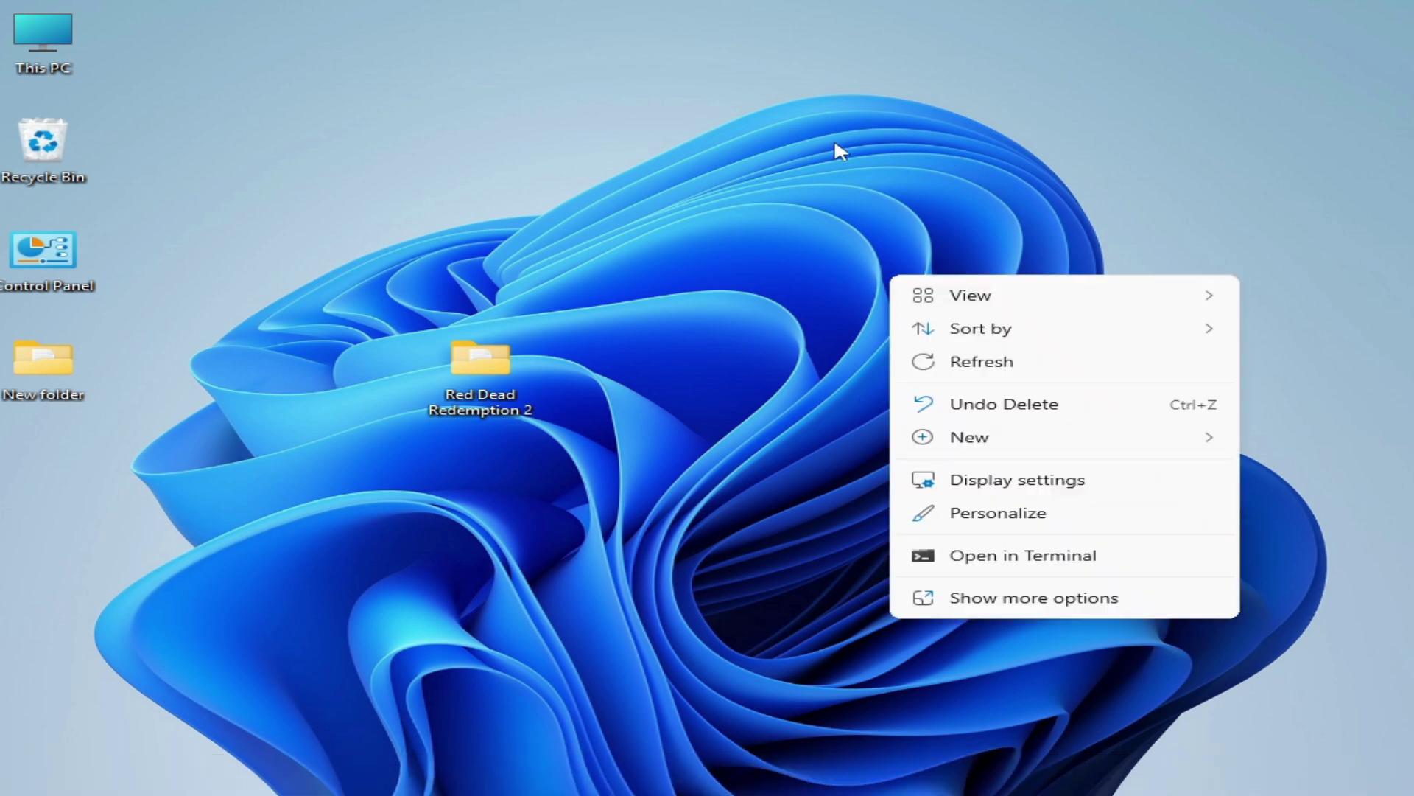
{"action": "left_click", "coordinate": [1061, 488]}
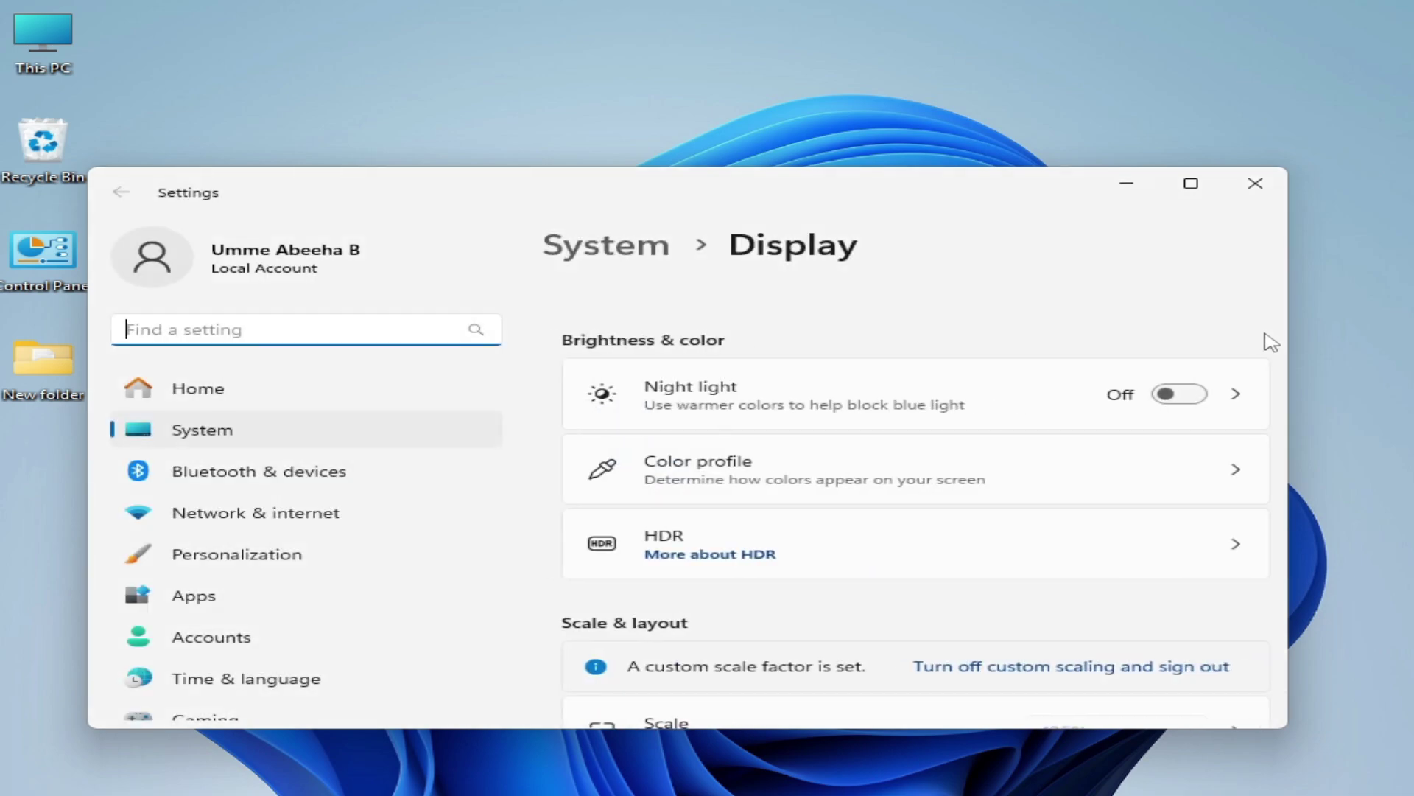
{"action": "left_click_drag", "start_coordinate": [1277, 310], "coordinate": [1260, 583]}
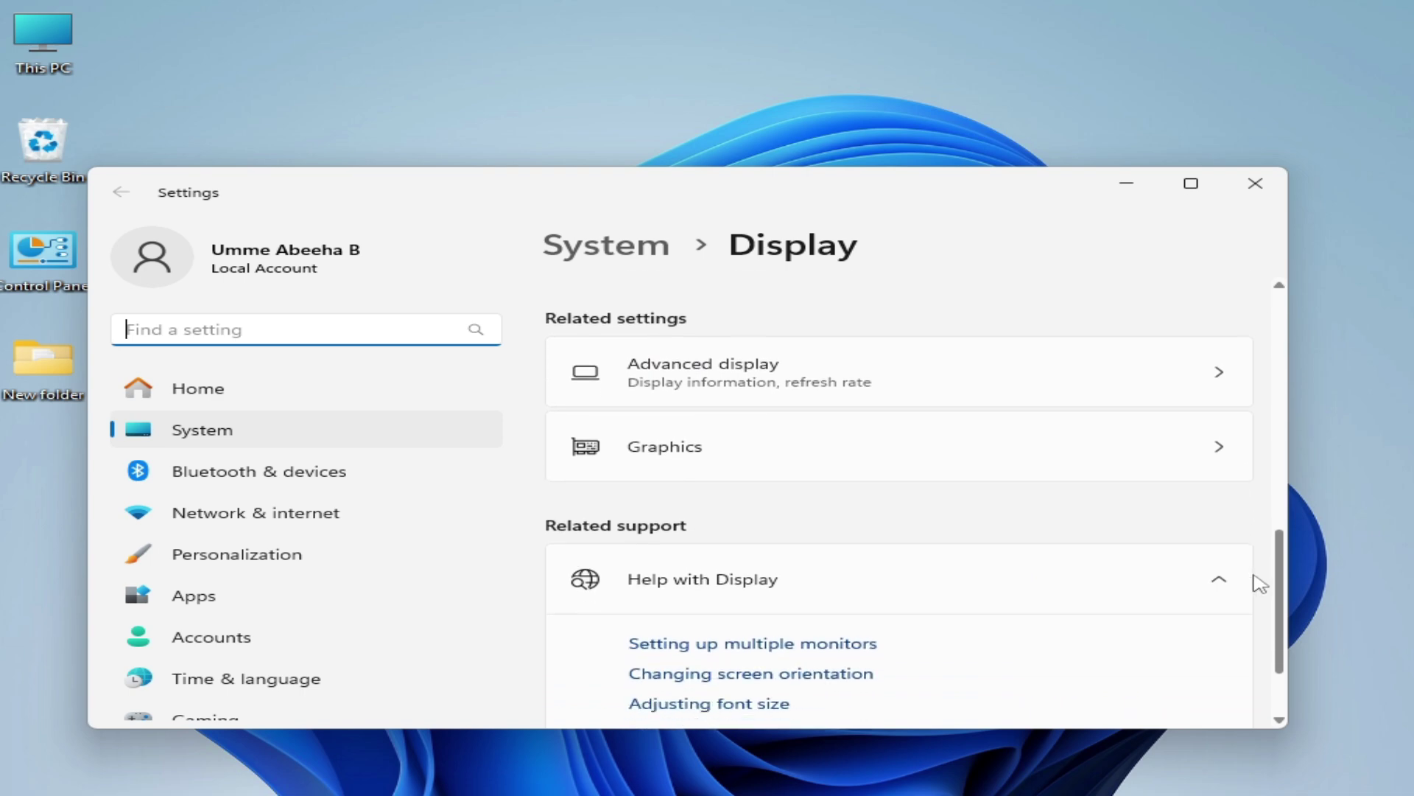
{"action": "left_click", "coordinate": [985, 453]}
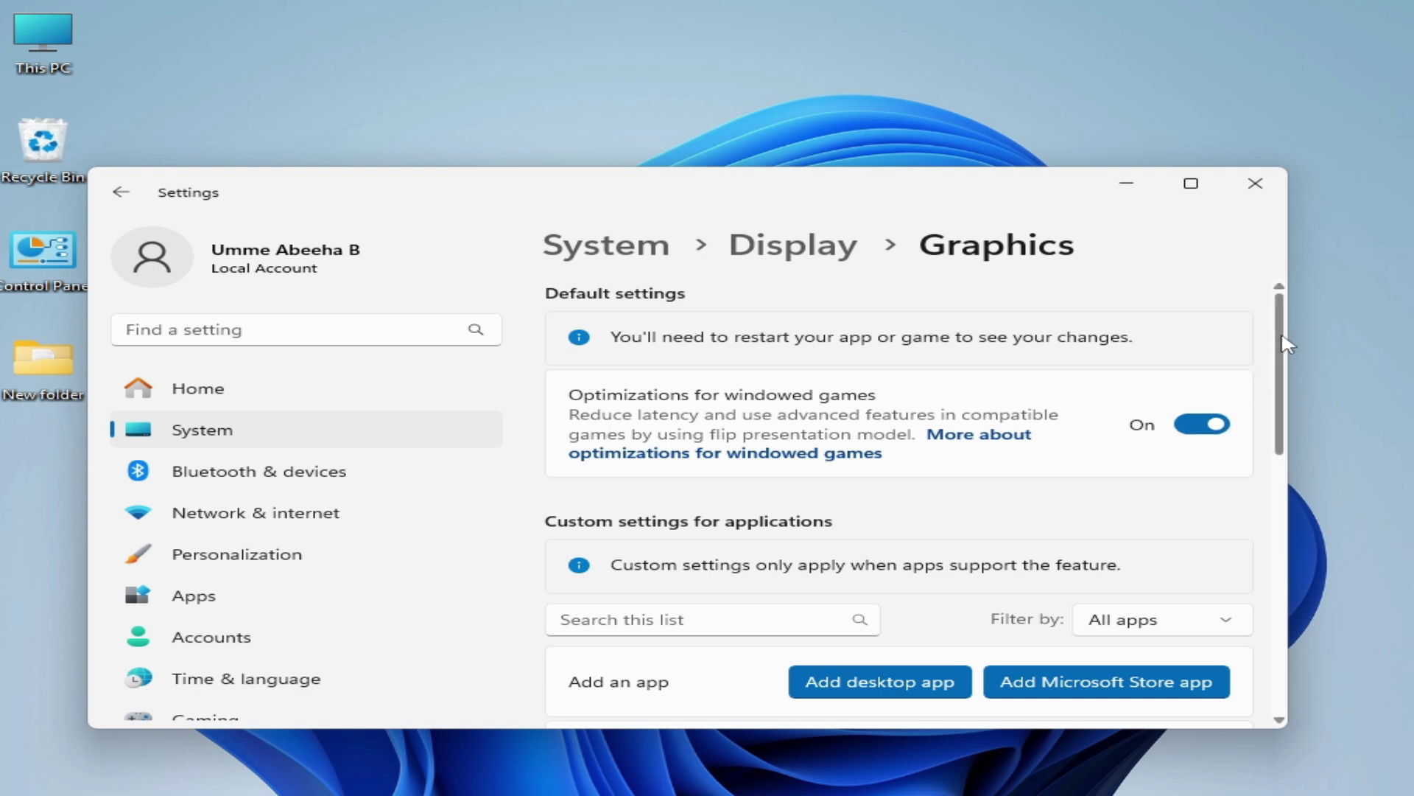
{"action": "scroll", "coordinate": [1281, 354], "scroll_direction": "down", "scroll_amount": 3}
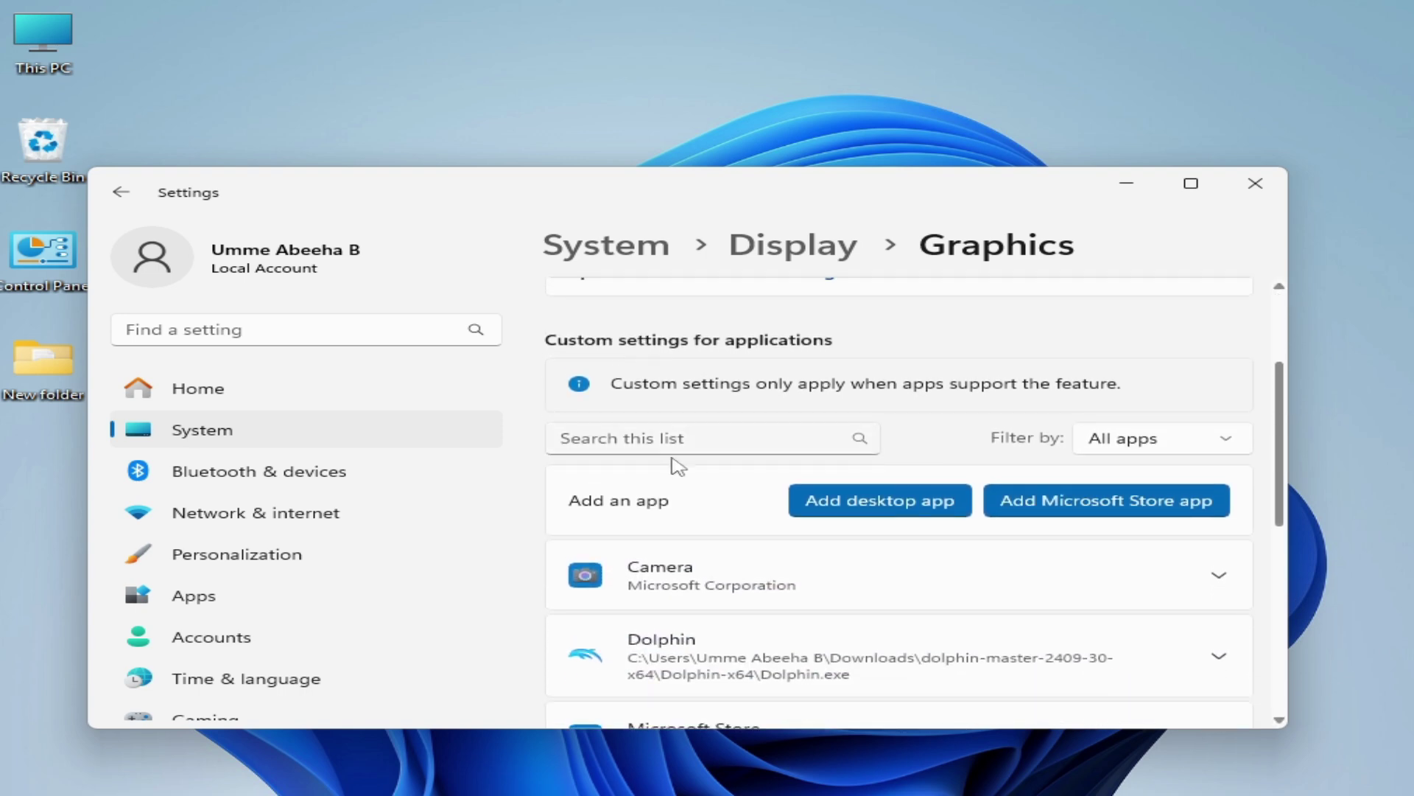
Step: Add PlayRDR2 from Desktop > Red Dead Redemption 2 as a custom graphics app
{"action": "left_click", "coordinate": [878, 505]}
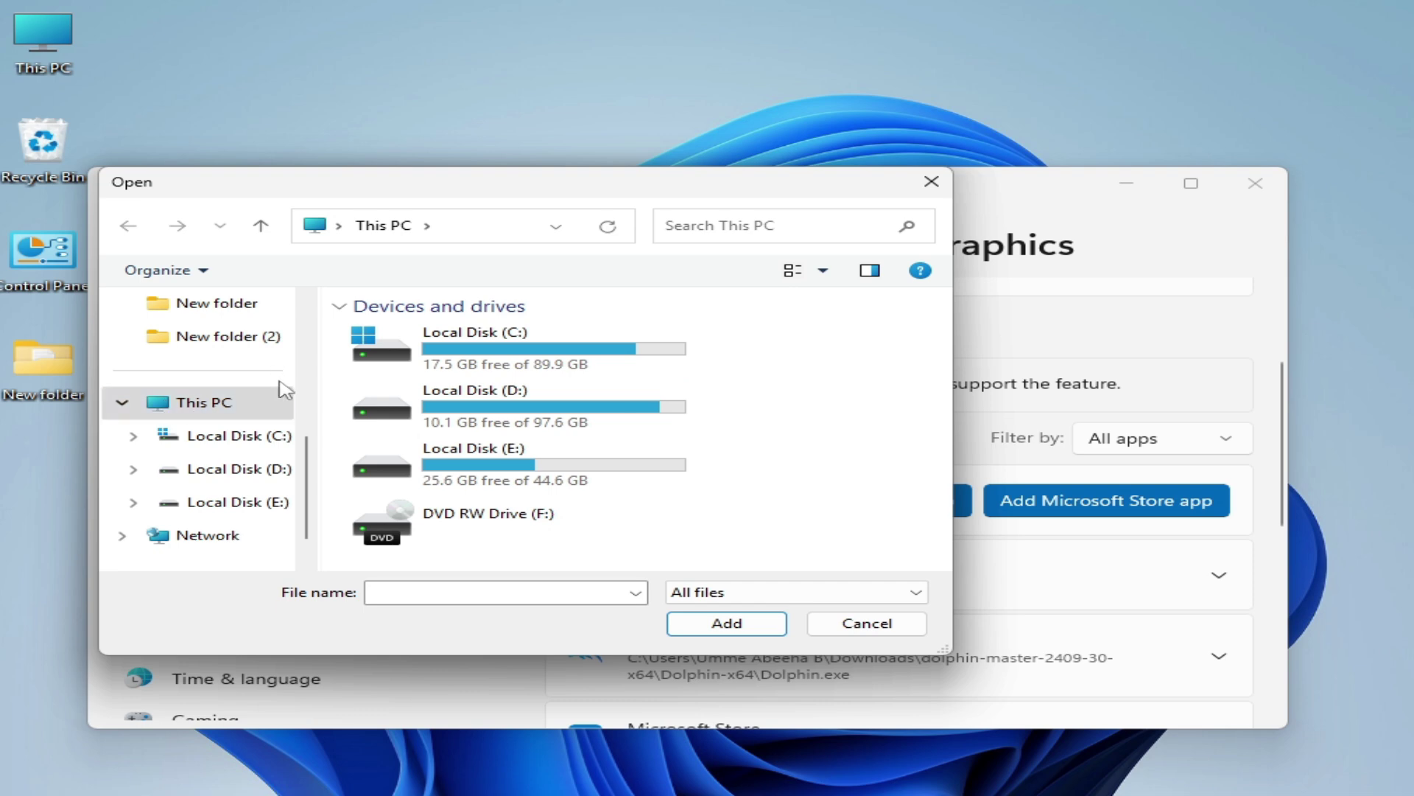
{"action": "left_click_drag", "start_coordinate": [308, 480], "coordinate": [307, 348]}
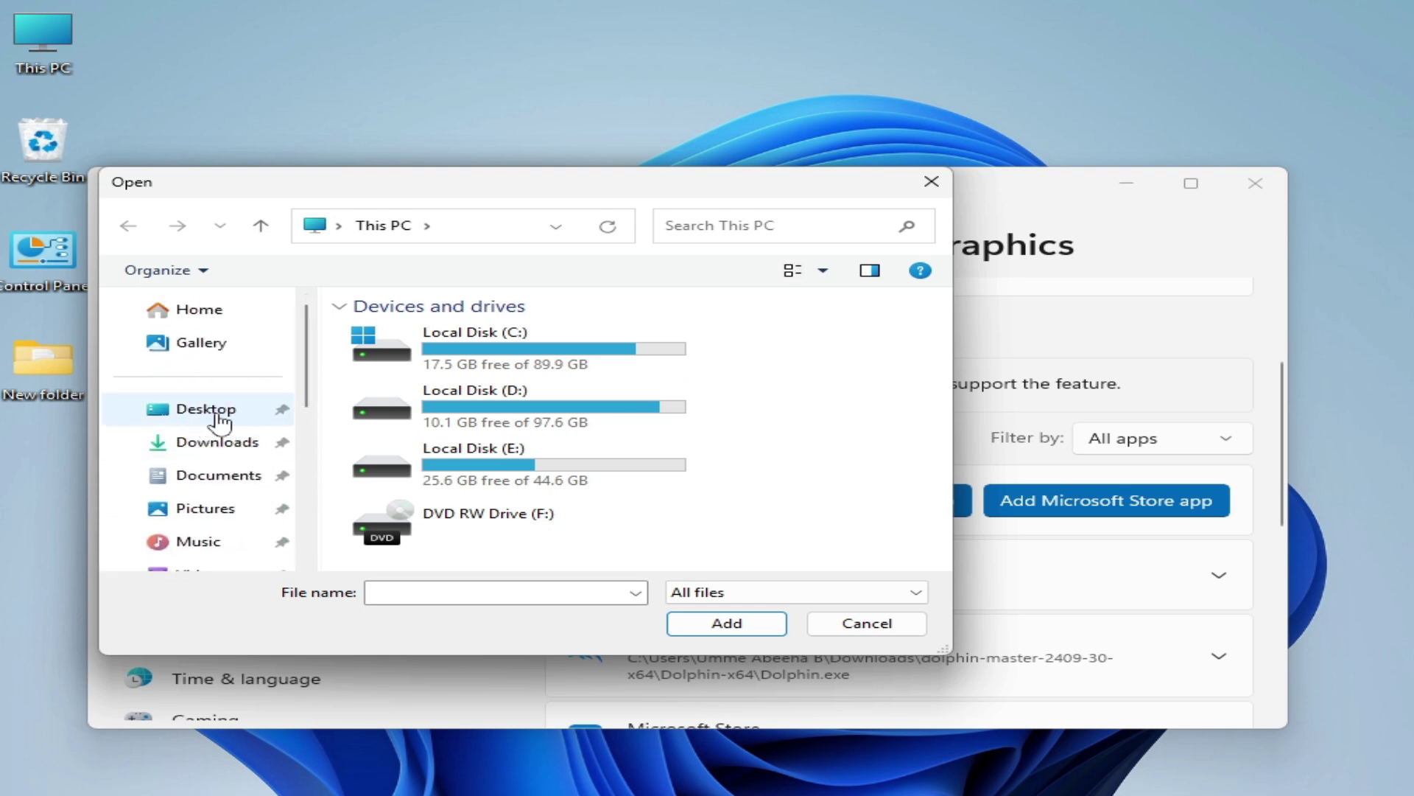
{"action": "left_click", "coordinate": [220, 414]}
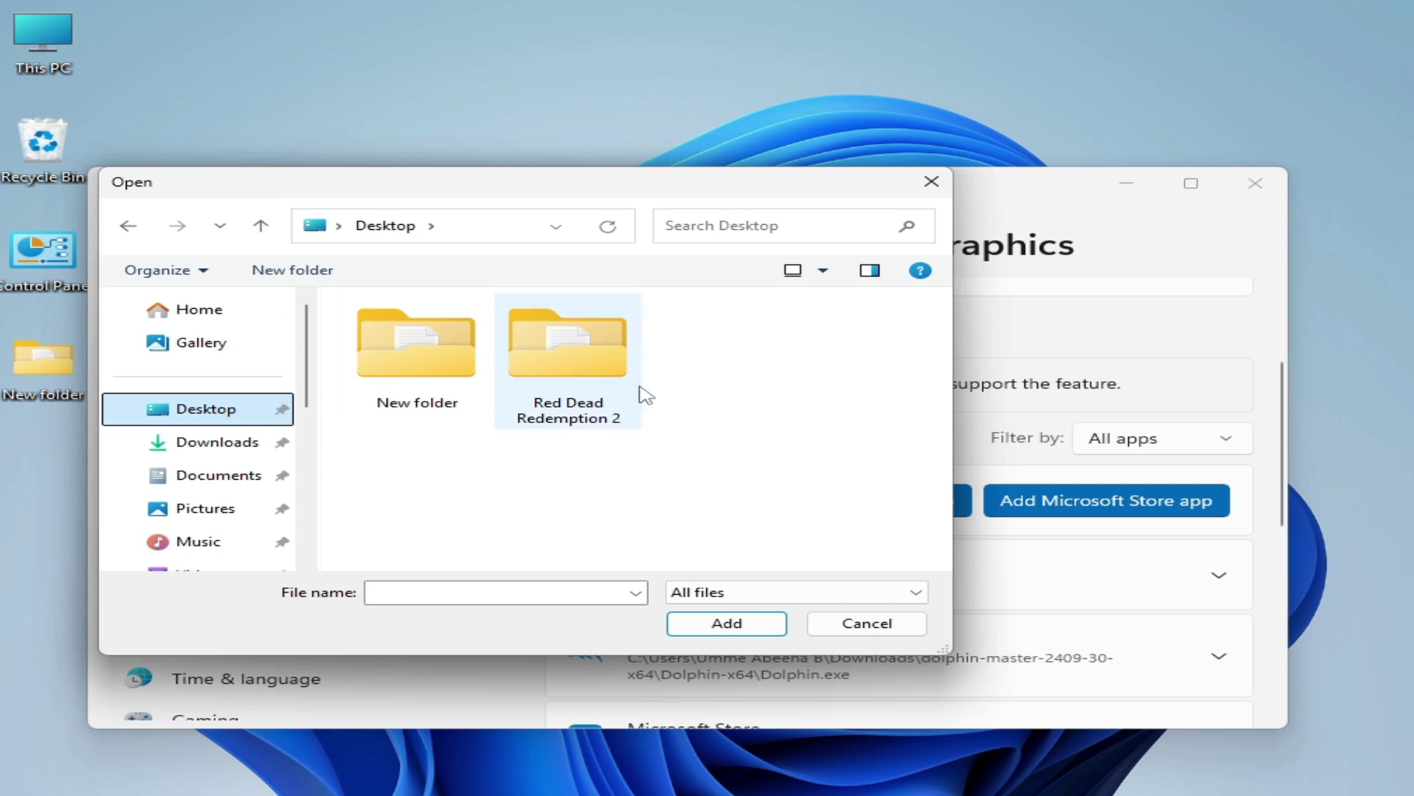
{"action": "double_click", "coordinate": [598, 371]}
{"action": "left_click", "coordinate": [423, 421]}
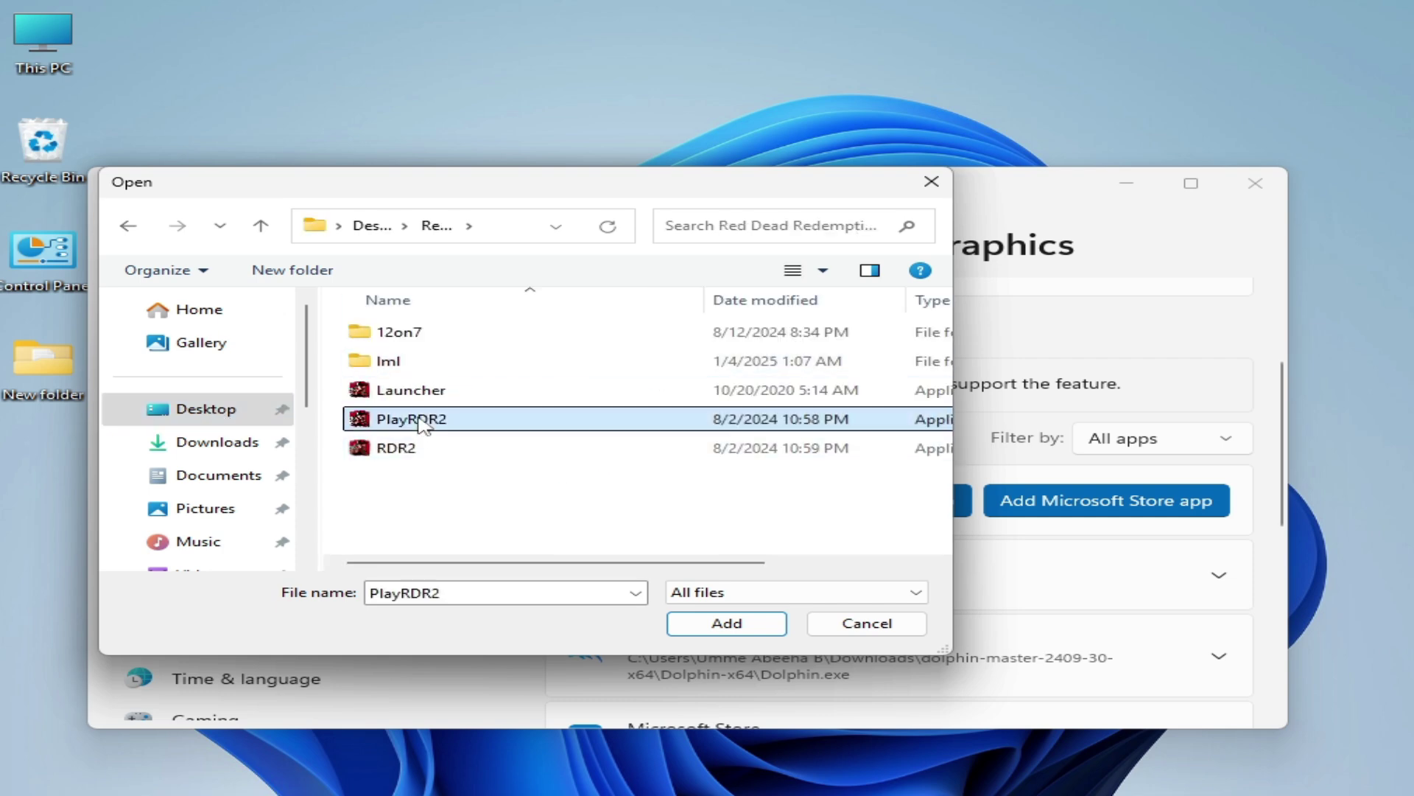
{"action": "mouse_move", "coordinate": [430, 568]}
{"action": "left_mouse_down"}
{"action": "mouse_move", "coordinate": [522, 571]}
{"action": "mouse_move", "coordinate": [435, 567]}
{"action": "left_mouse_up"}
{"action": "left_click", "coordinate": [724, 622]}
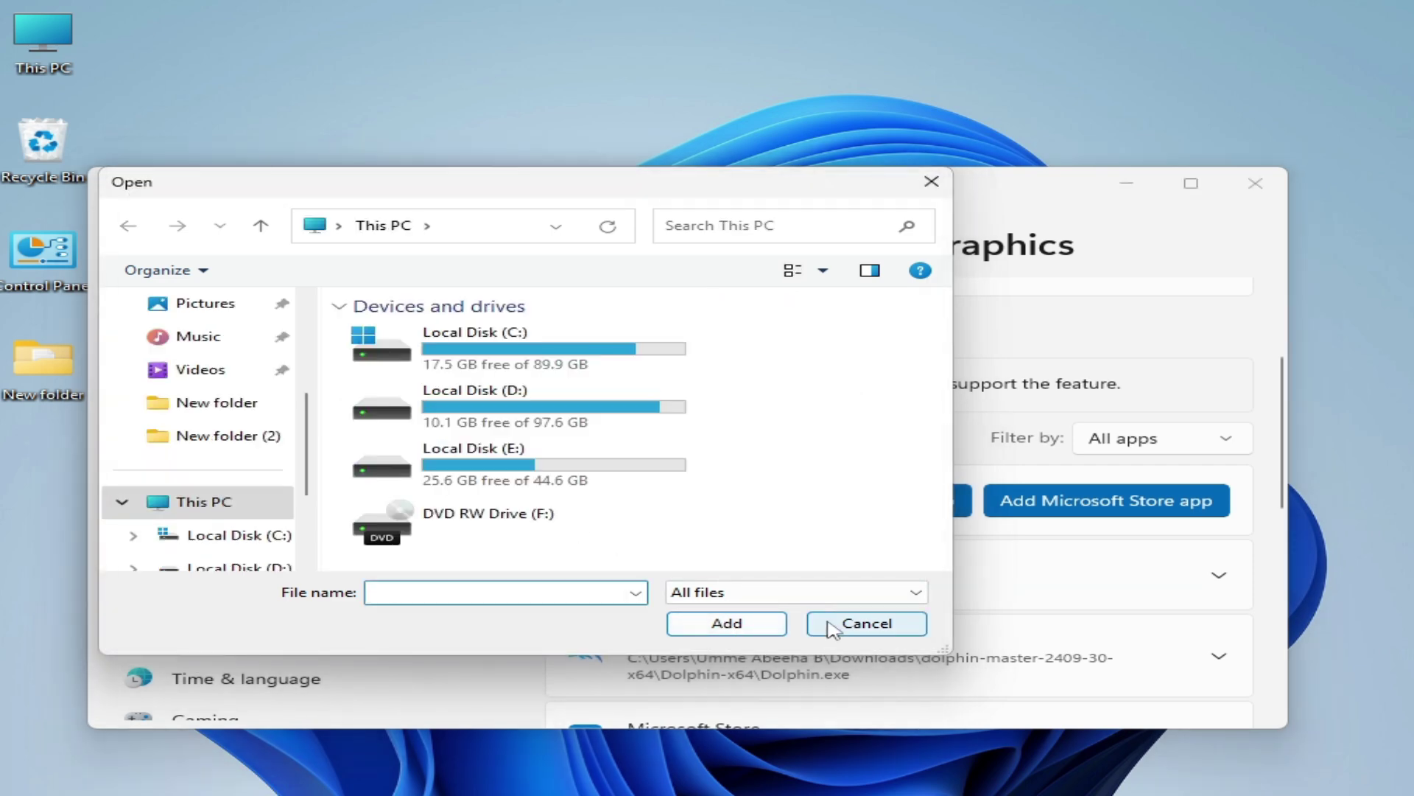
{"action": "left_click", "coordinate": [868, 623]}
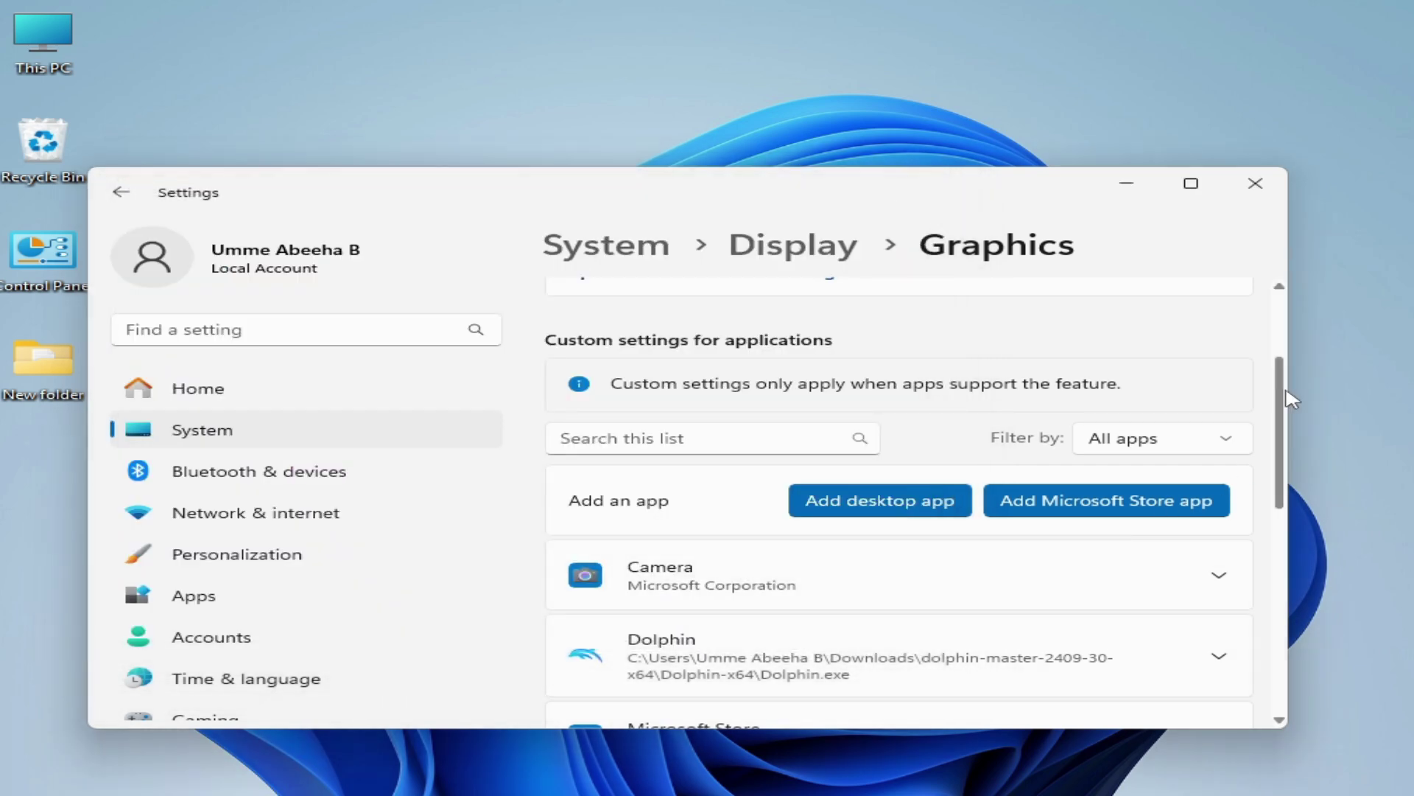
Step: Set Rockstar Games Launcher Redirector's GPU preference to High Performance (NVIDIA GeForce GTX 970), then close Settings
{"action": "left_click_drag", "start_coordinate": [1285, 397], "coordinate": [1279, 596]}
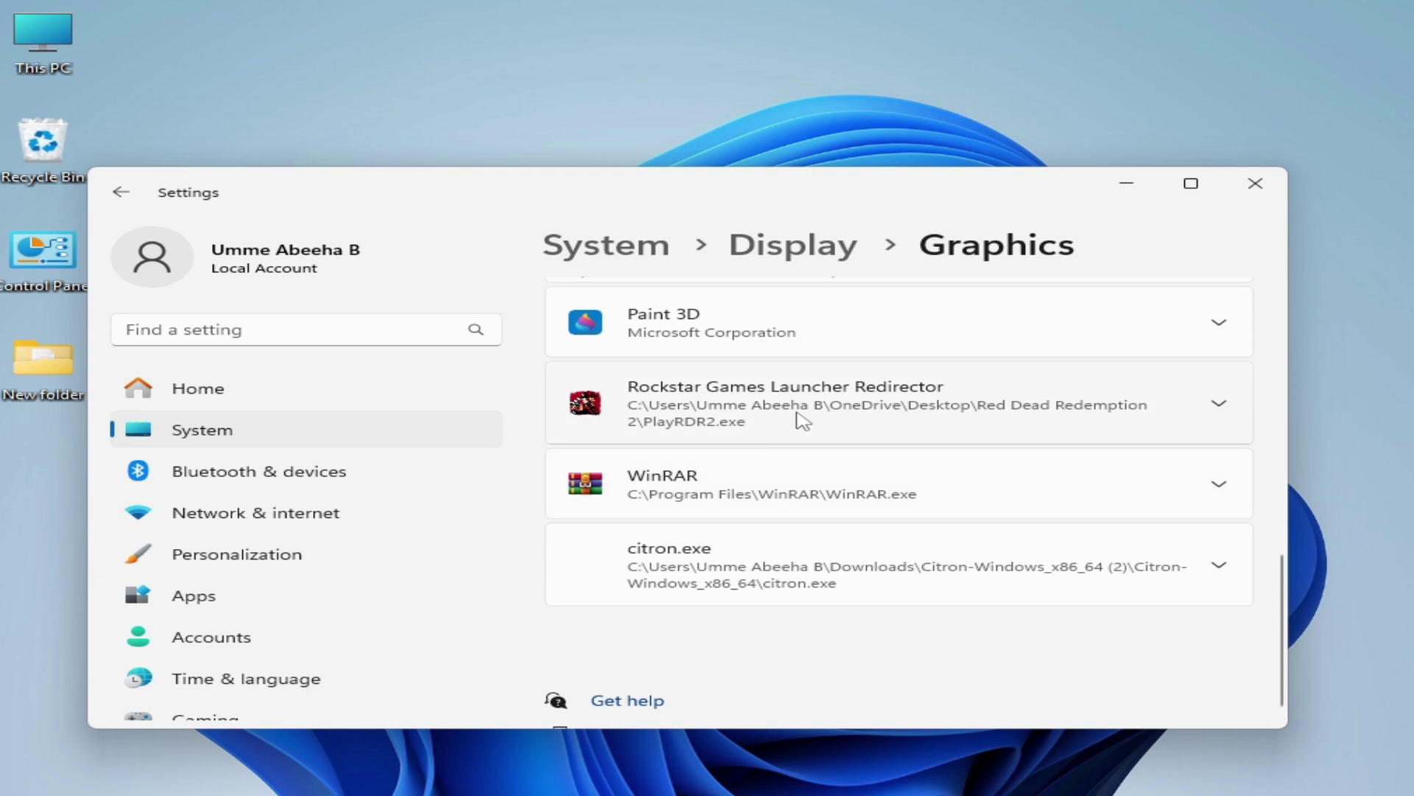
{"action": "left_click", "coordinate": [1219, 407]}
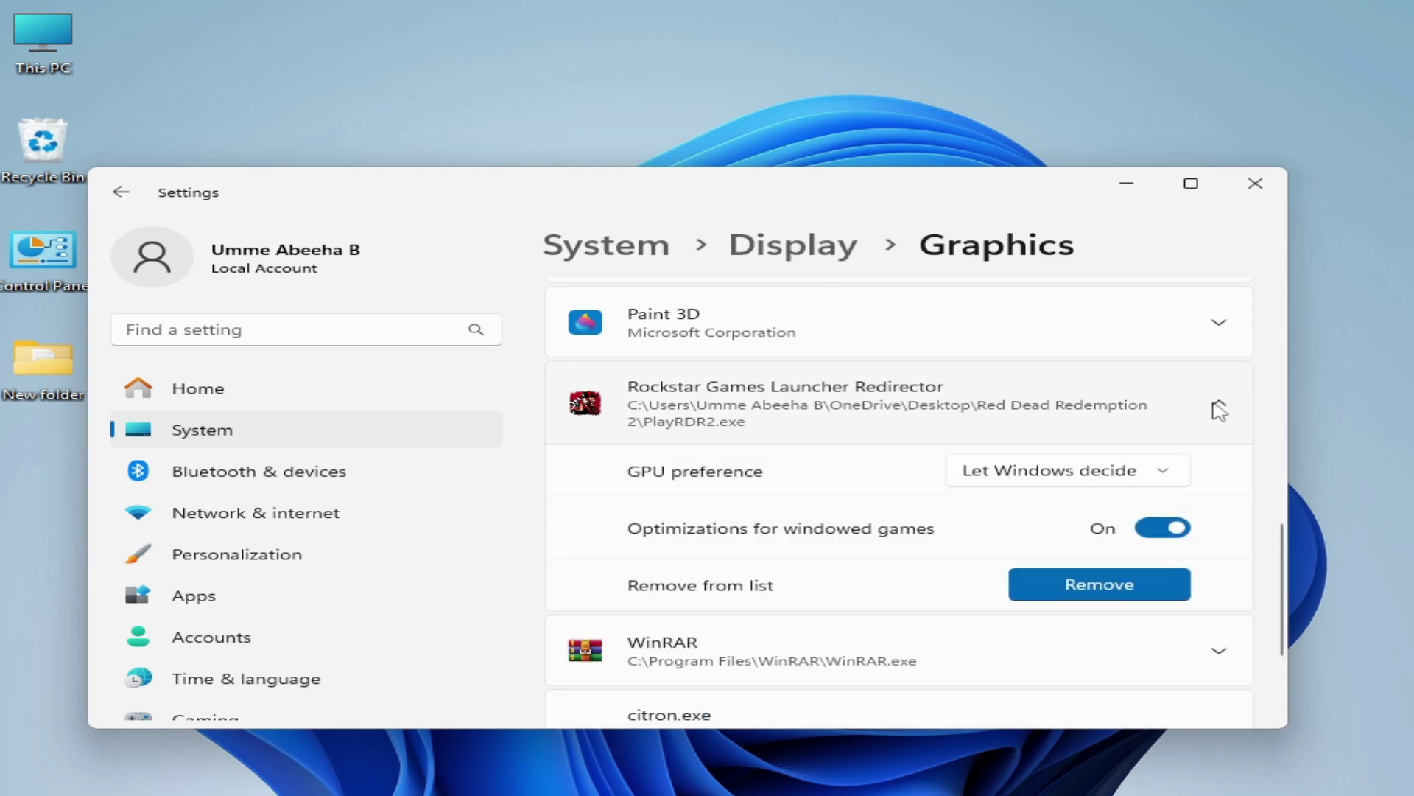
{"action": "left_click", "coordinate": [1177, 483]}
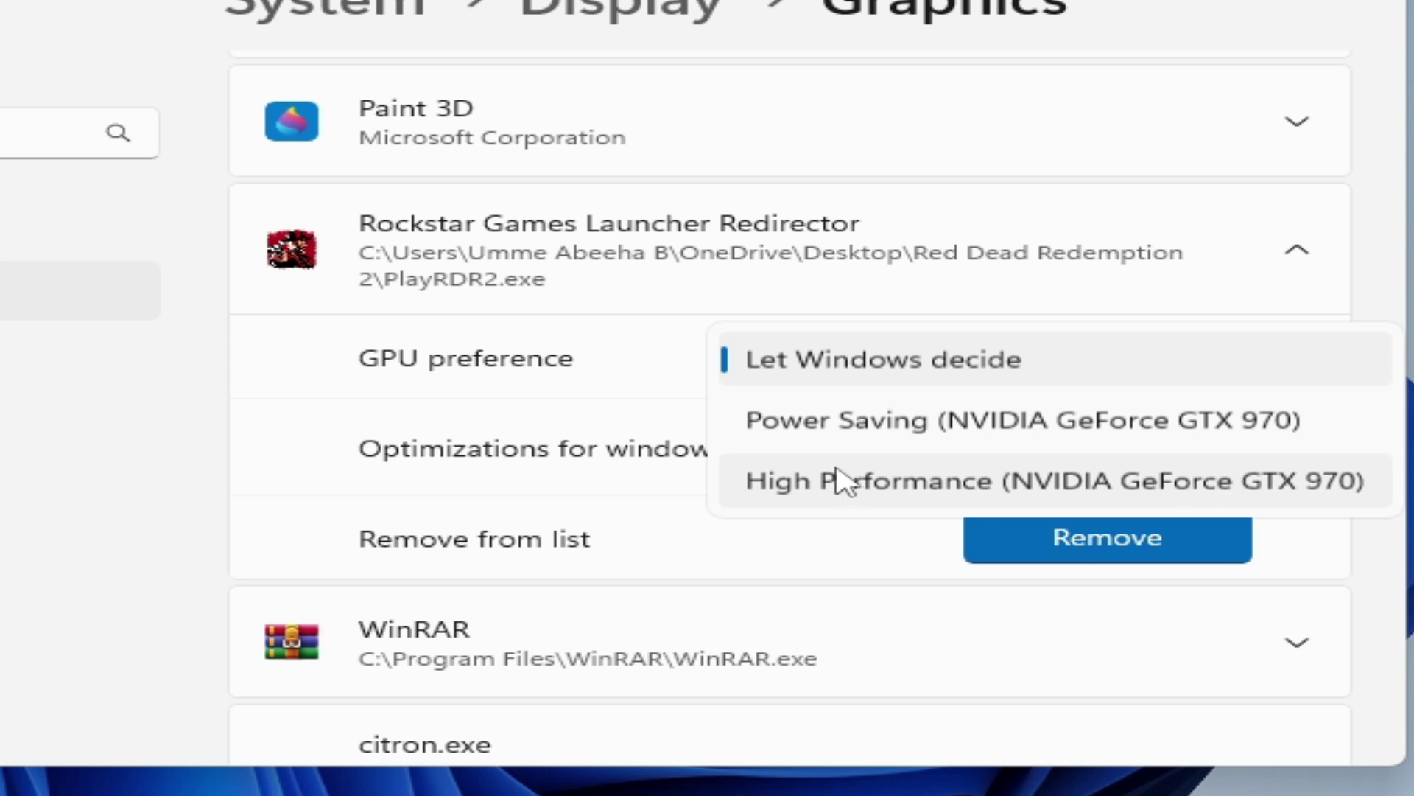
{"action": "left_click", "coordinate": [942, 496]}
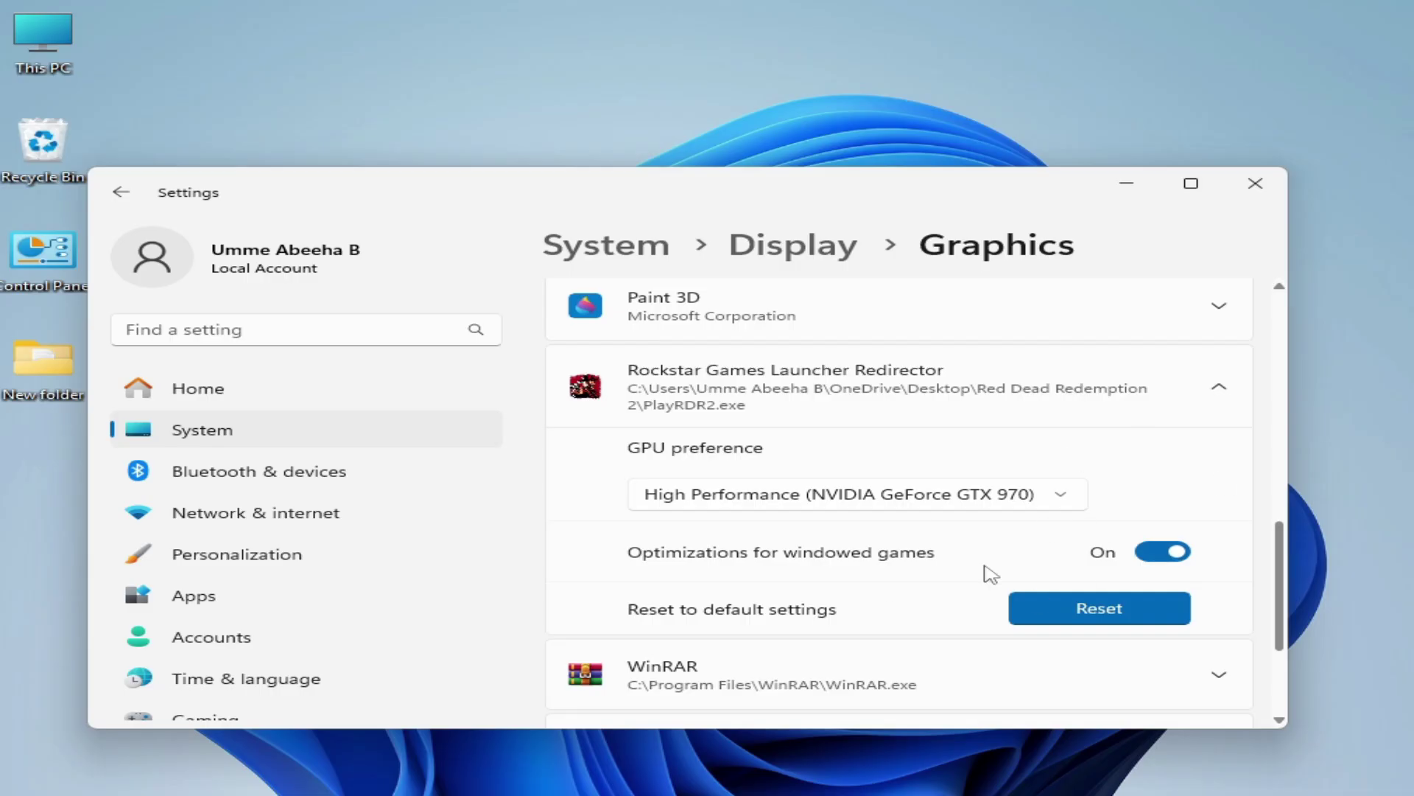
{"action": "left_click", "coordinate": [1252, 182]}
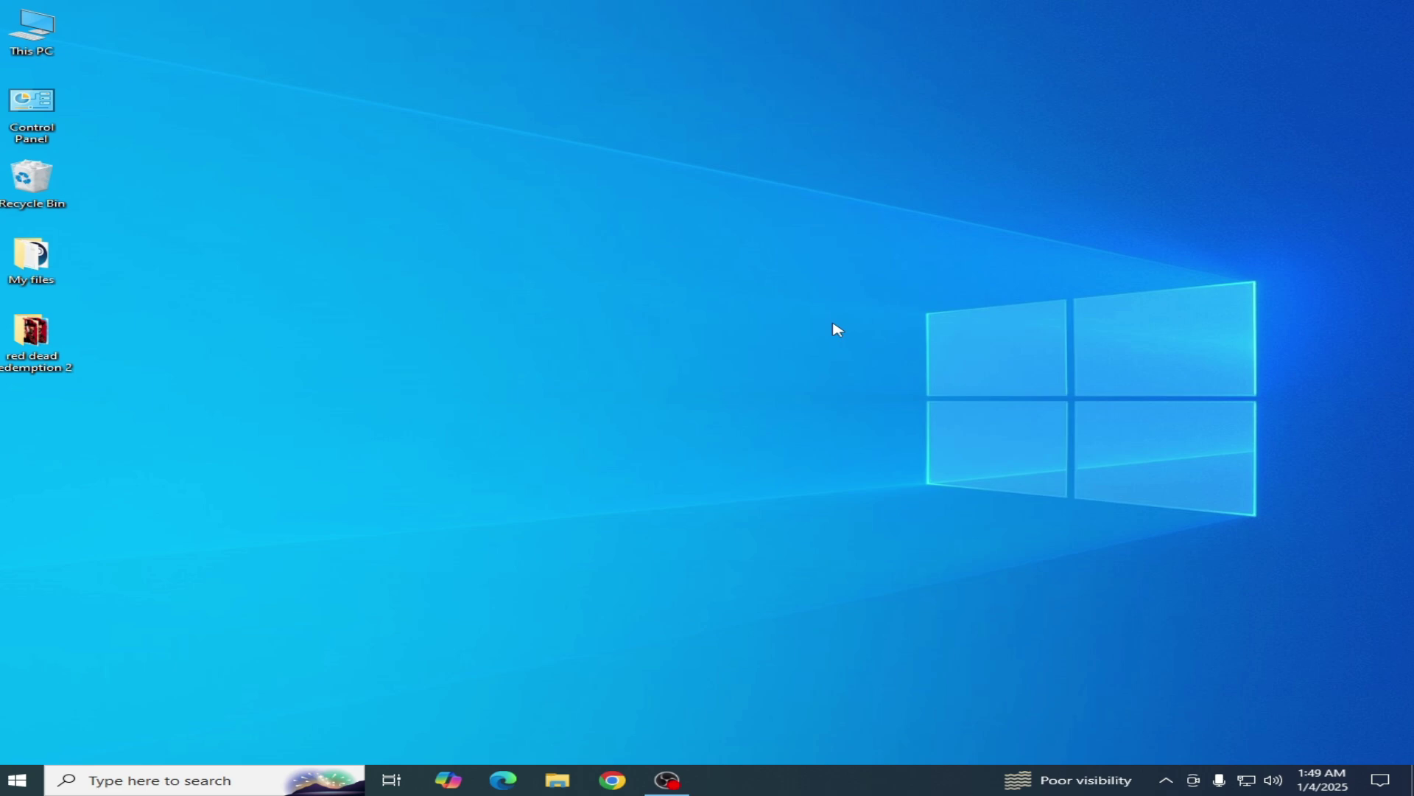
Step: Return to Display > Graphics settings and browse the Desktop for an app to add
{"action": "right_click", "coordinate": [826, 331]}
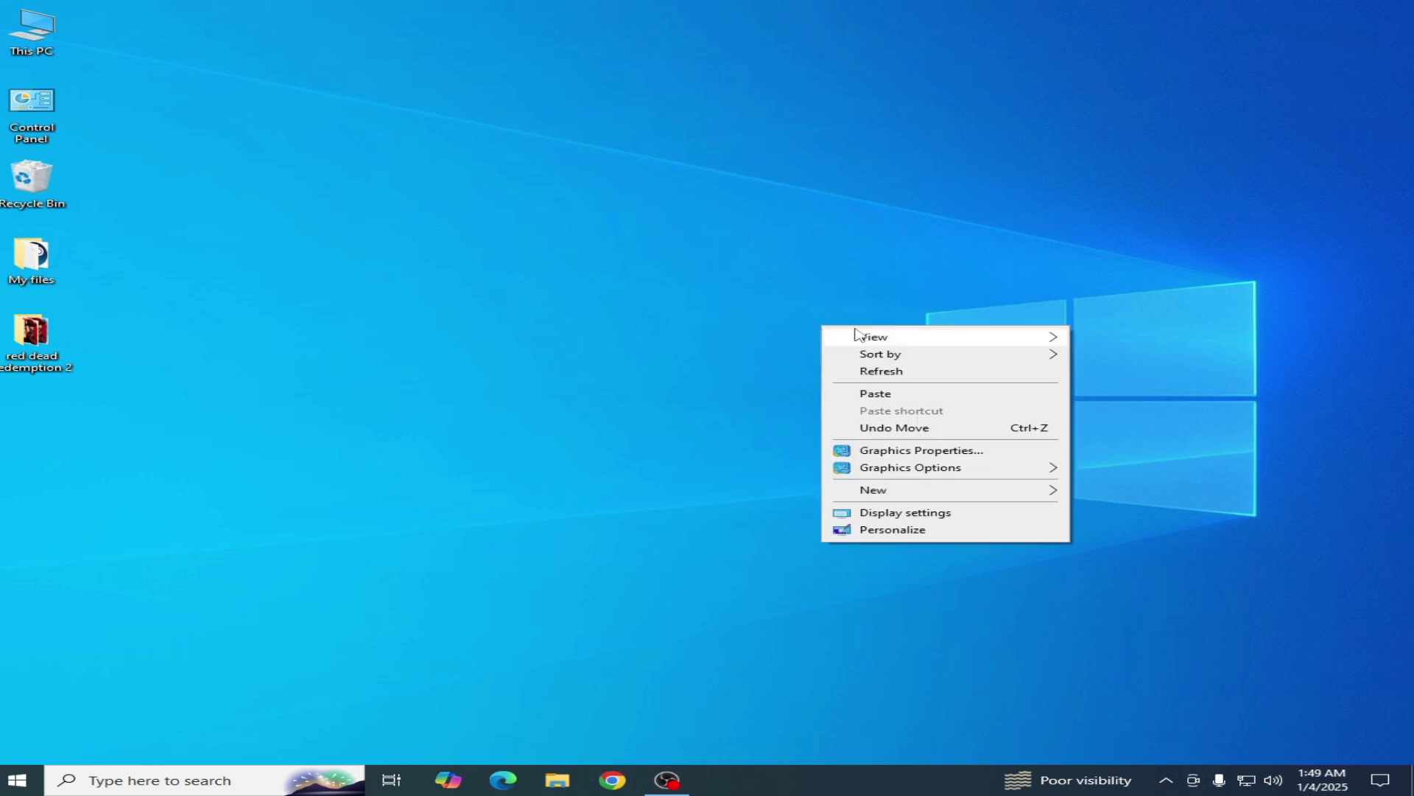
{"action": "left_click", "coordinate": [928, 516]}
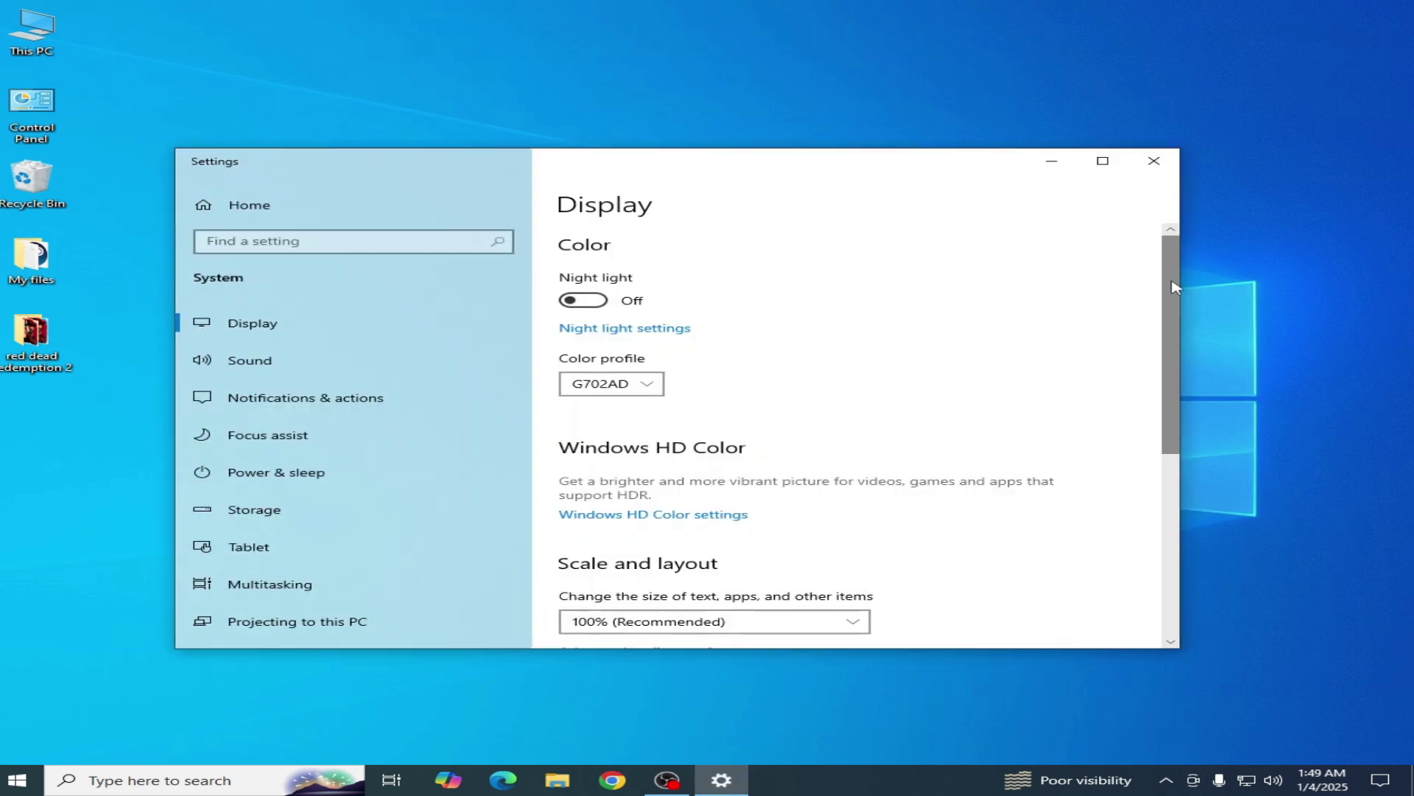
{"action": "left_click_drag", "start_coordinate": [1164, 303], "coordinate": [1173, 488]}
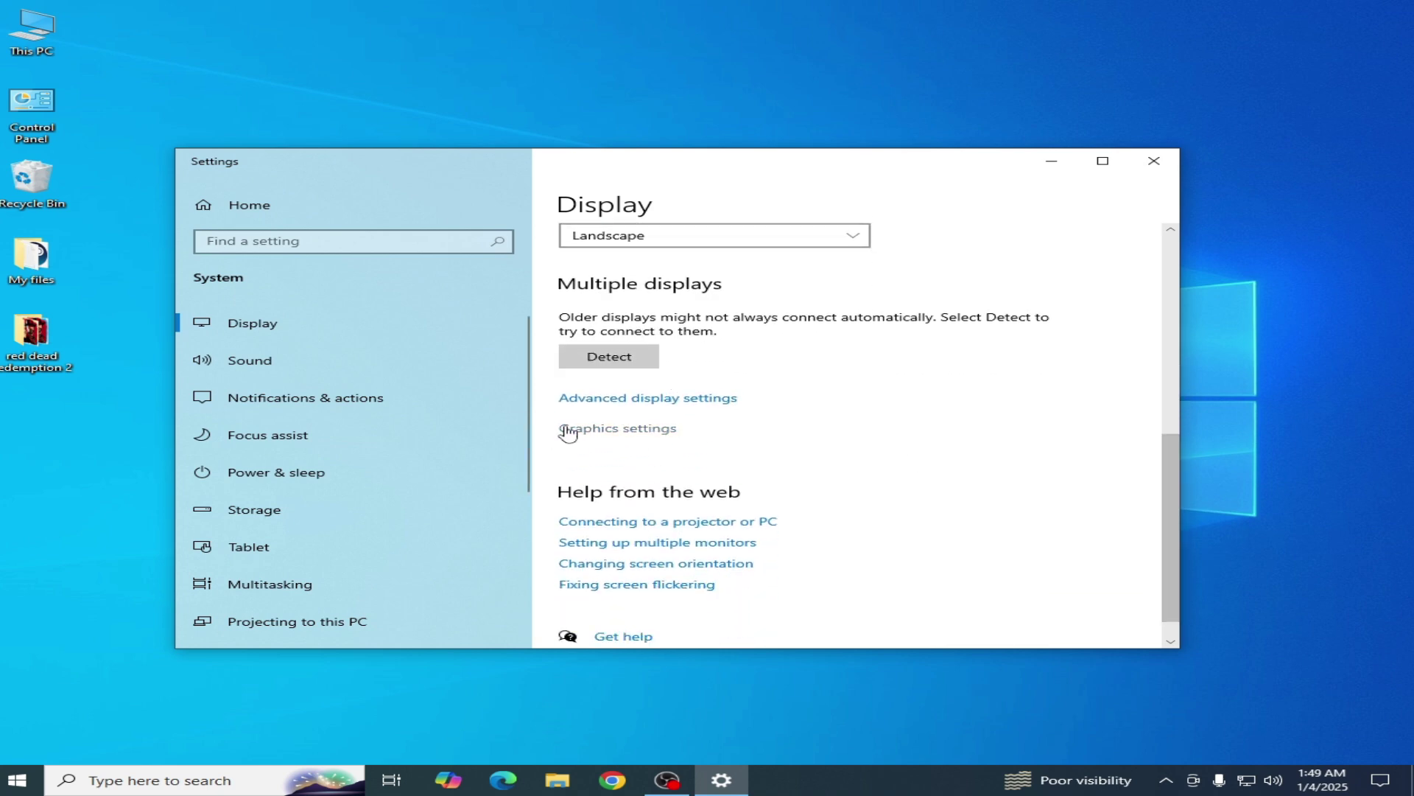
{"action": "left_click", "coordinate": [612, 429]}
{"action": "left_click", "coordinate": [253, 396]}
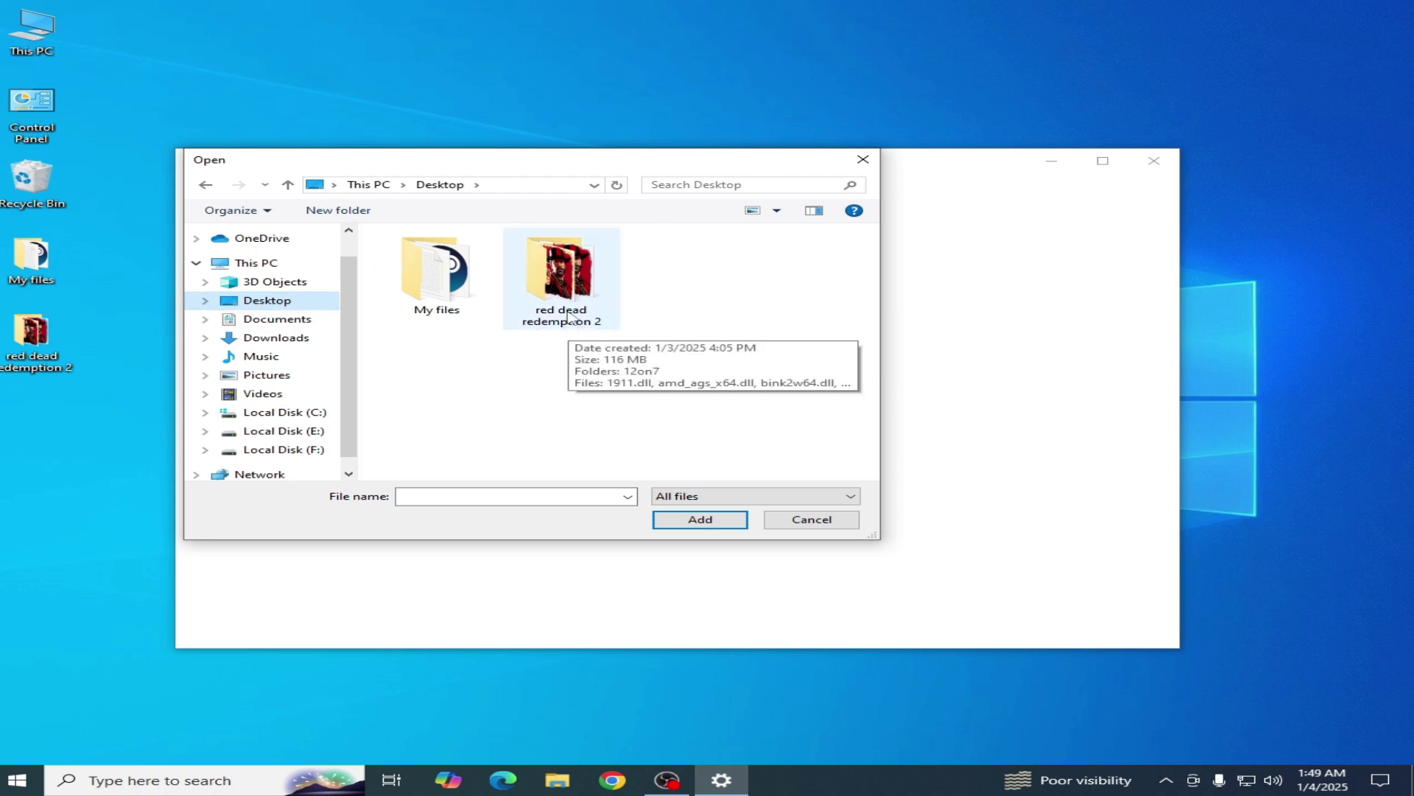
Step: Add PlayRDR2 from the Red Dead Redemption 2 folder and save it as High performance
{"action": "double_click", "coordinate": [570, 317]}
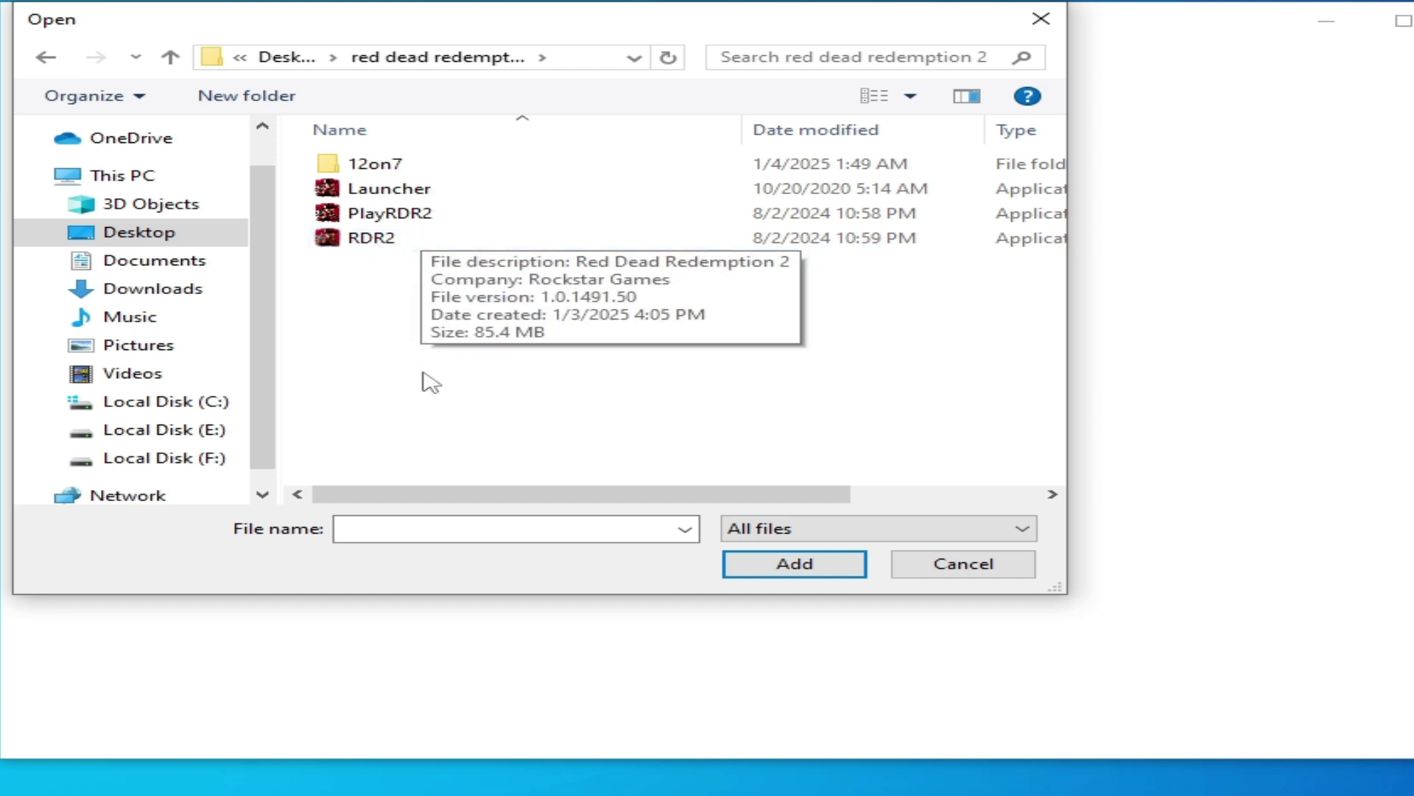
{"action": "mouse_move", "coordinate": [457, 495]}
{"action": "left_mouse_down"}
{"action": "mouse_move", "coordinate": [669, 495]}
{"action": "mouse_move", "coordinate": [452, 495]}
{"action": "left_mouse_up"}
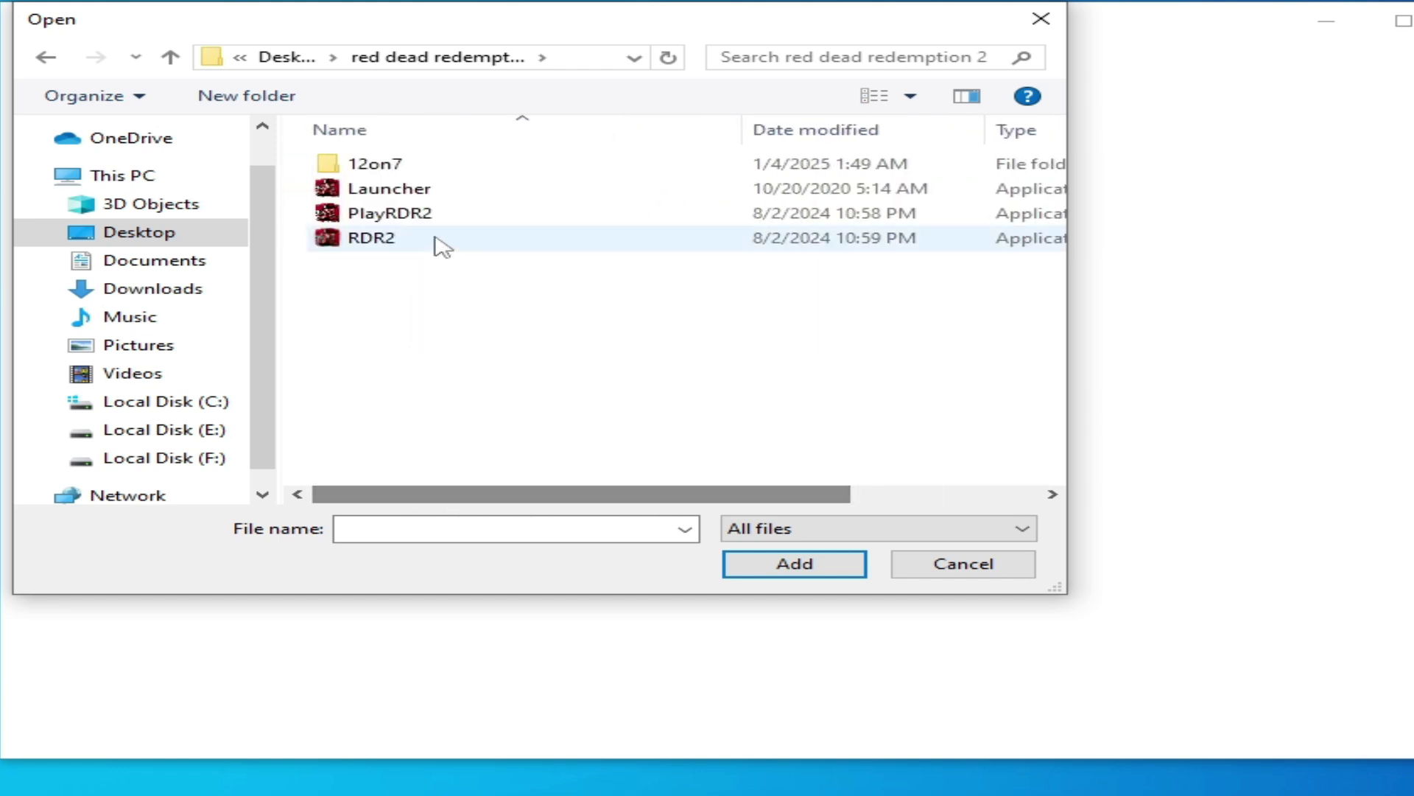
{"action": "left_click", "coordinate": [400, 214]}
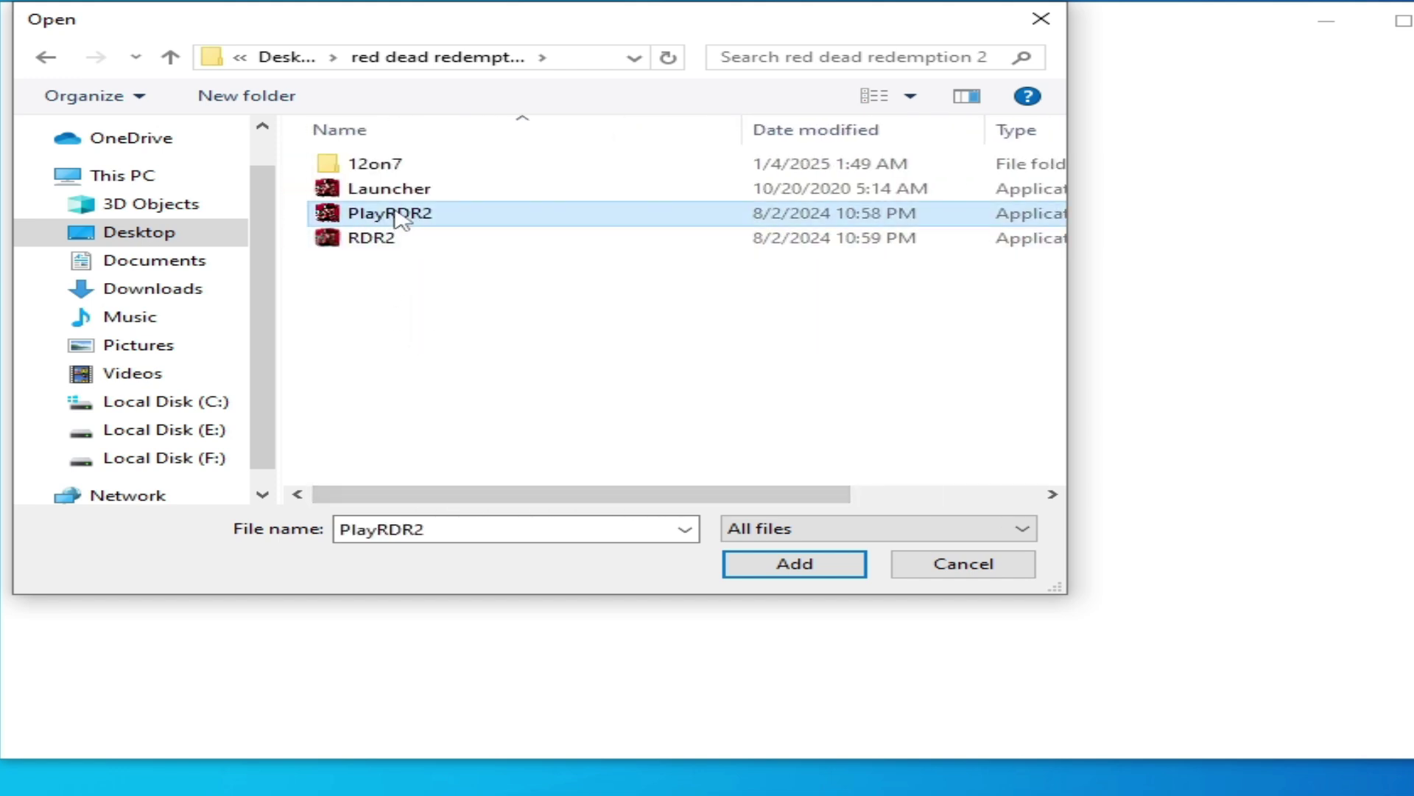
{"action": "left_click", "coordinate": [775, 573]}
{"action": "left_click", "coordinate": [470, 563]}
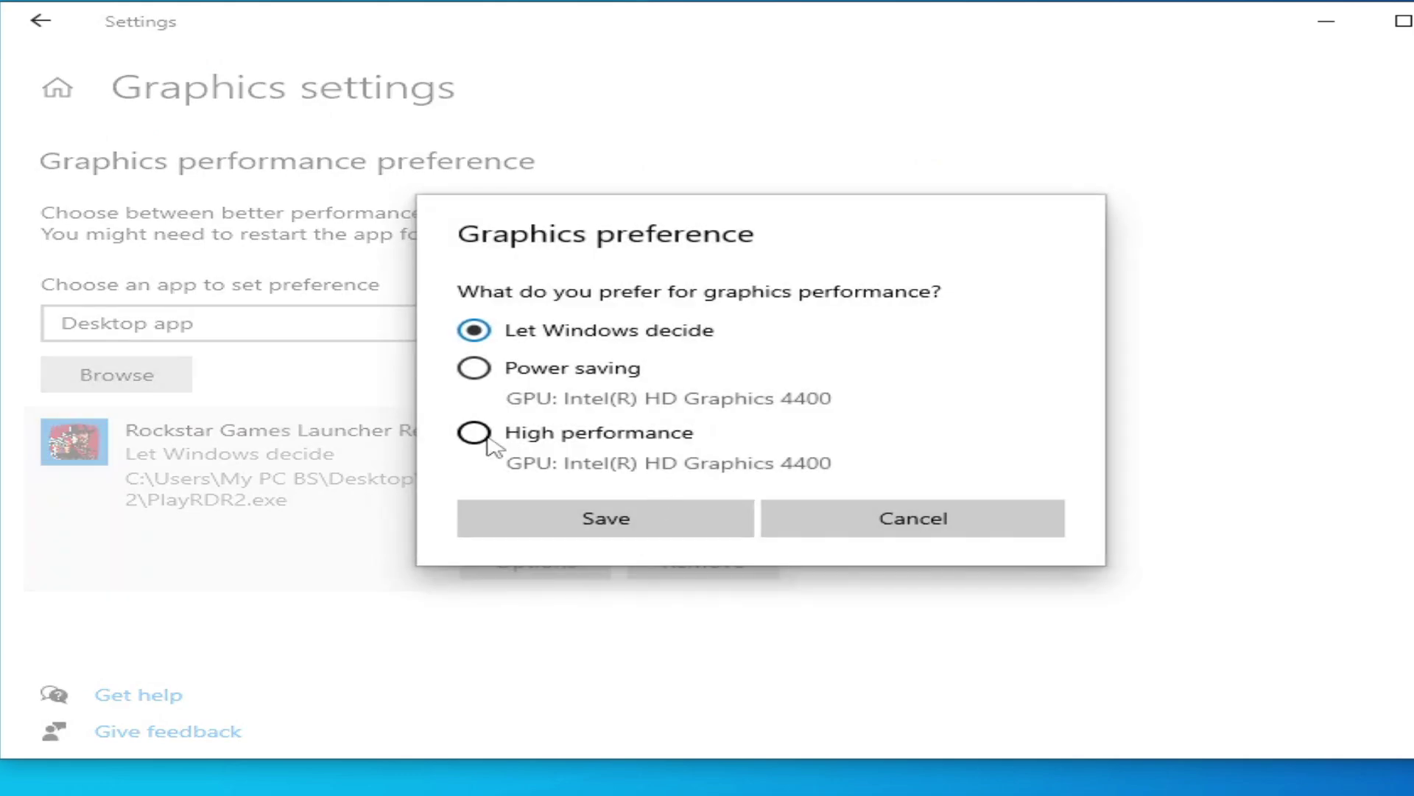
{"action": "left_click", "coordinate": [475, 434]}
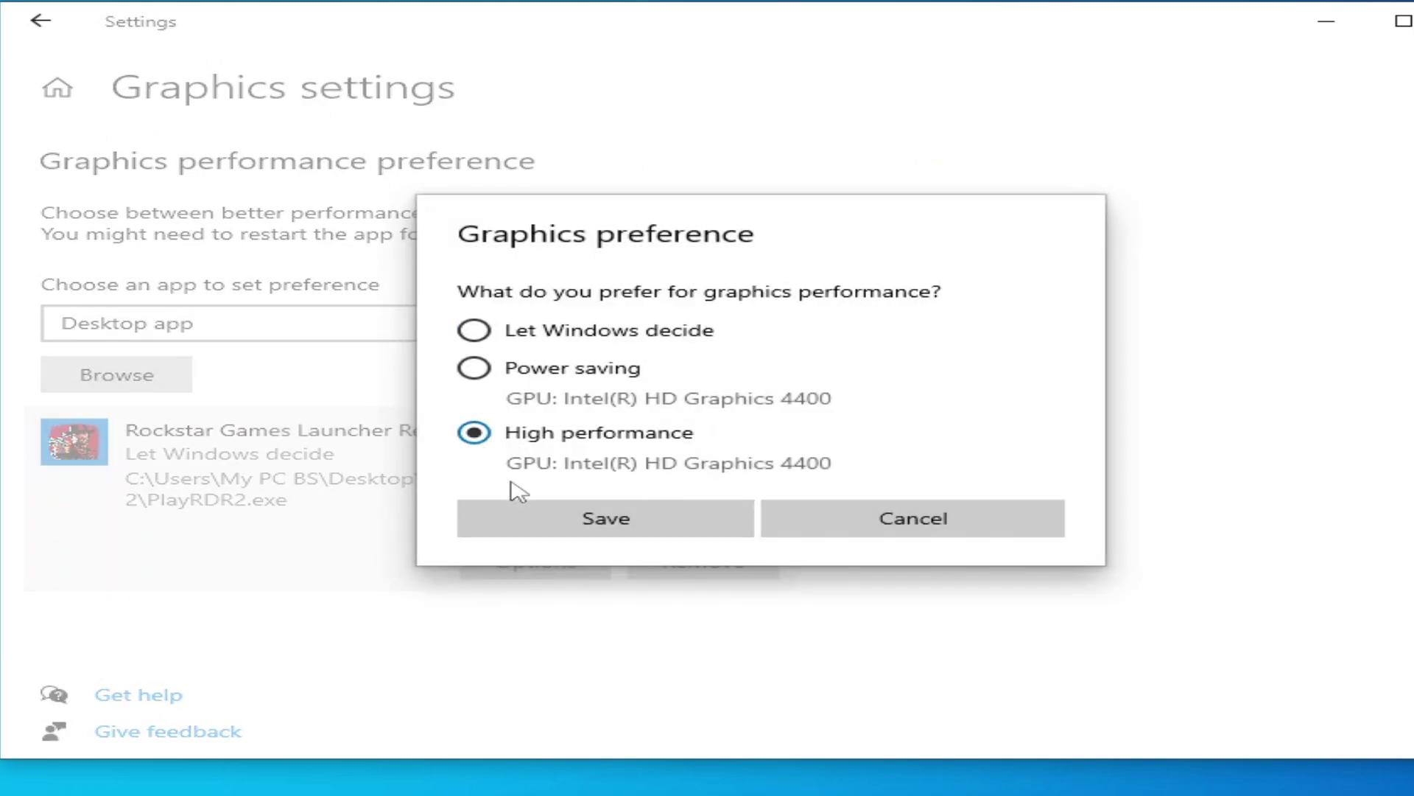
{"action": "left_click", "coordinate": [623, 536]}
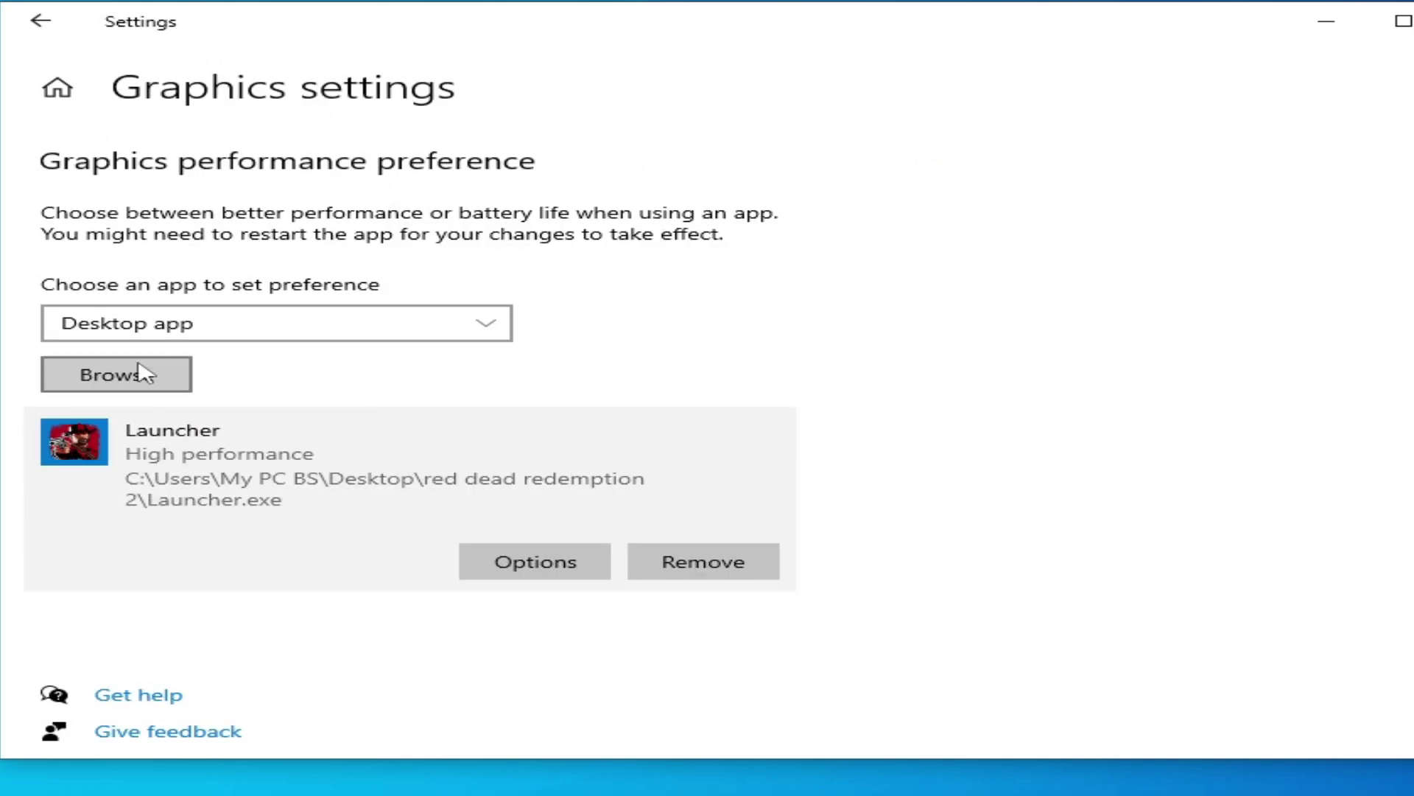
Step: Add PlayRDR2 again and set Rockstar Games Launcher Redirector to High performance
{"action": "left_click", "coordinate": [142, 374]}
{"action": "left_click", "coordinate": [394, 215]}
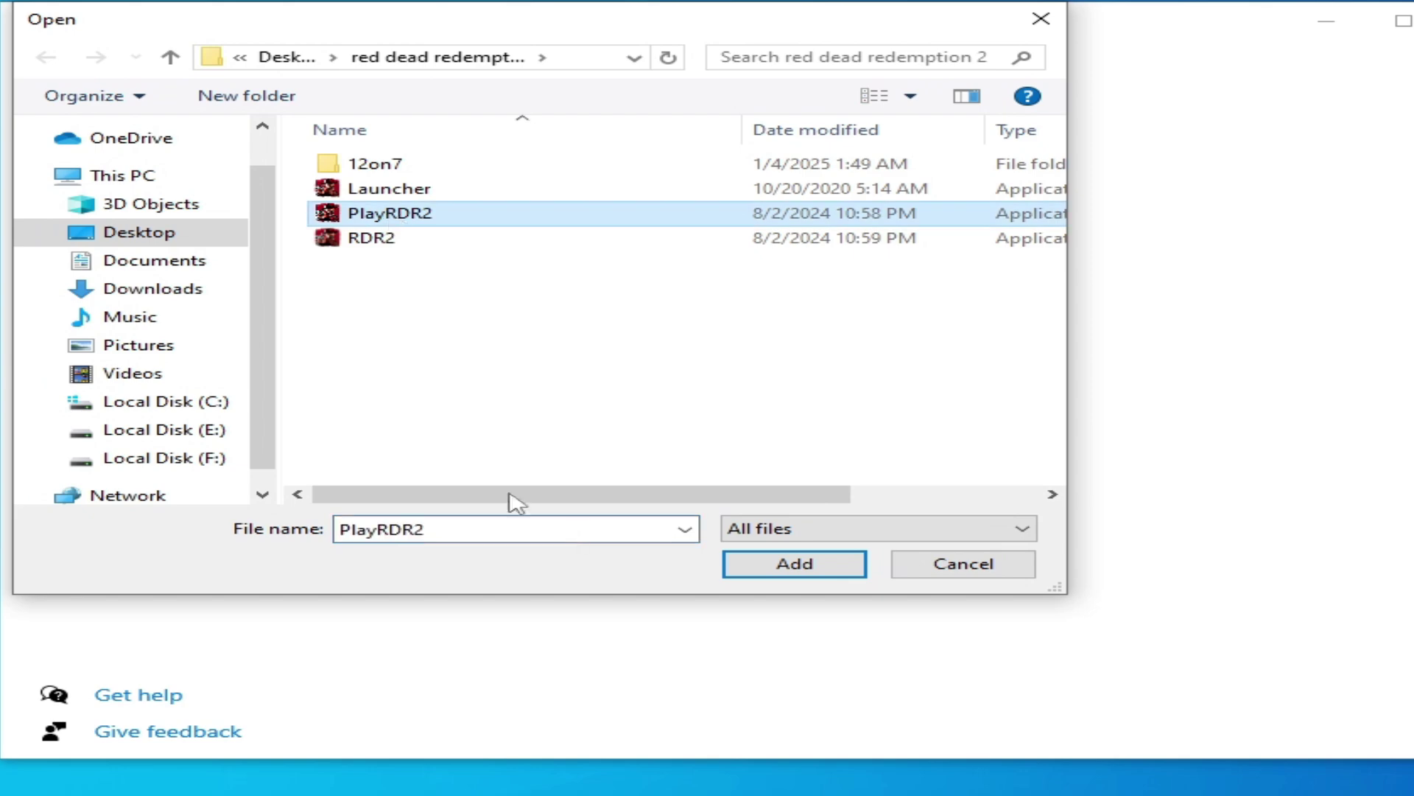
{"action": "left_click", "coordinate": [770, 563]}
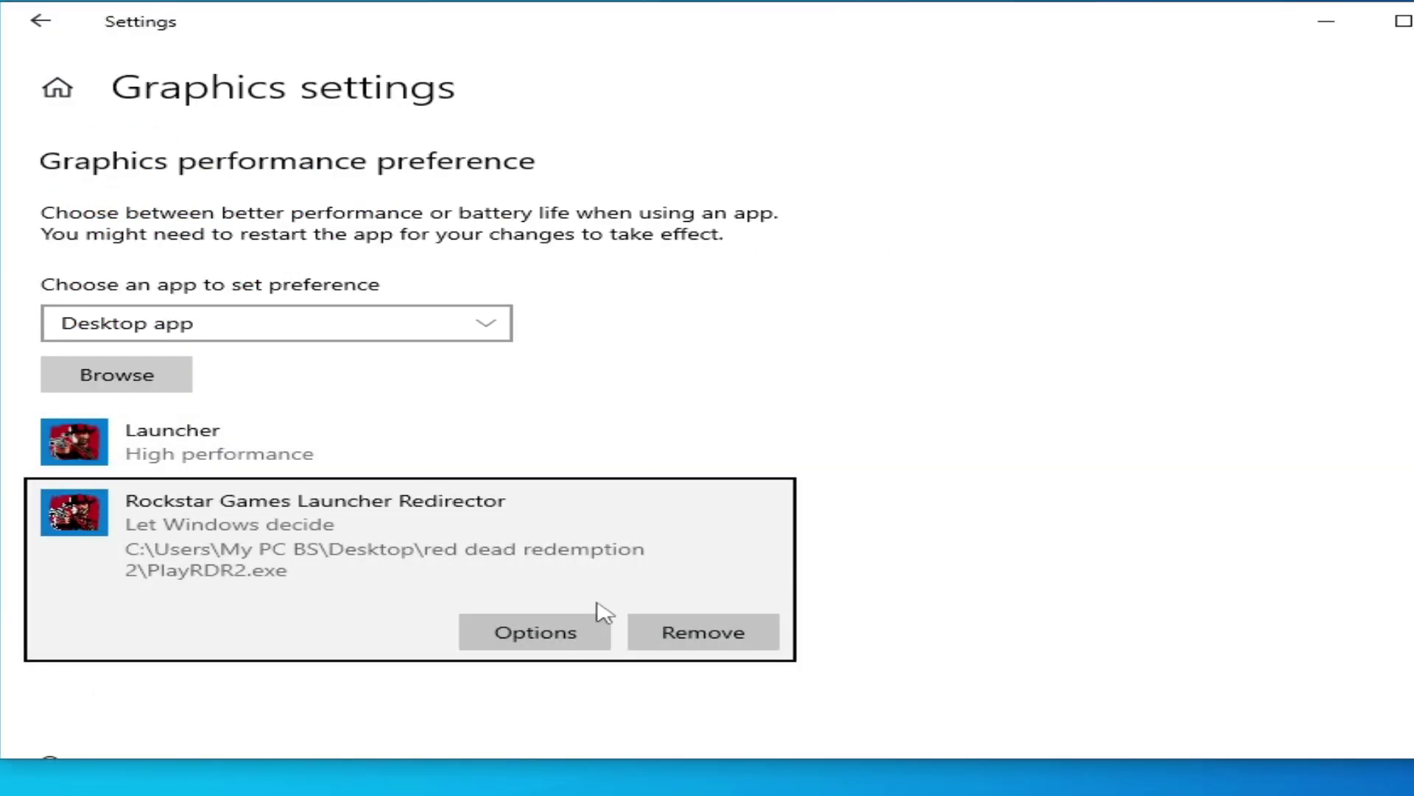
{"action": "left_click", "coordinate": [553, 634]}
{"action": "left_click", "coordinate": [489, 434]}
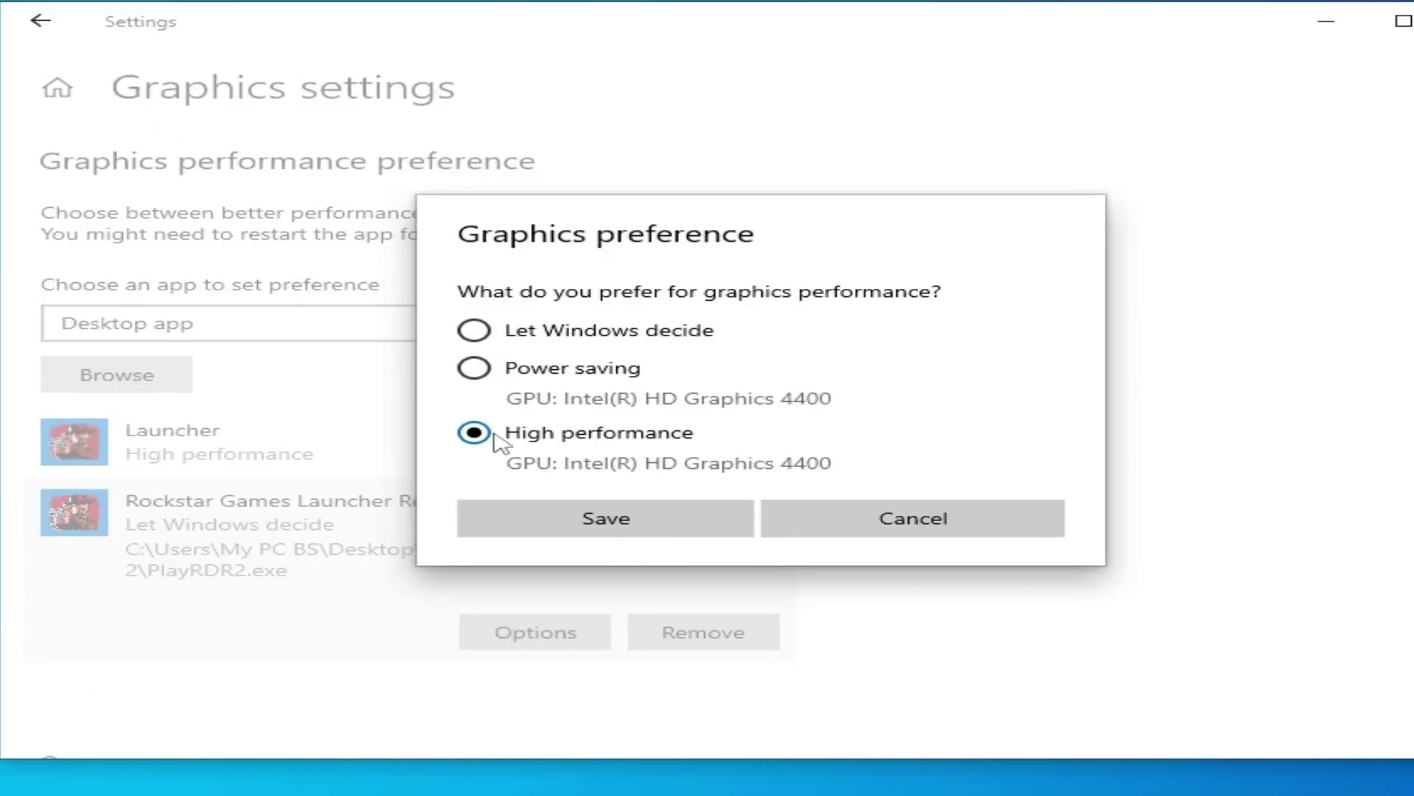
{"action": "left_click", "coordinate": [590, 519]}
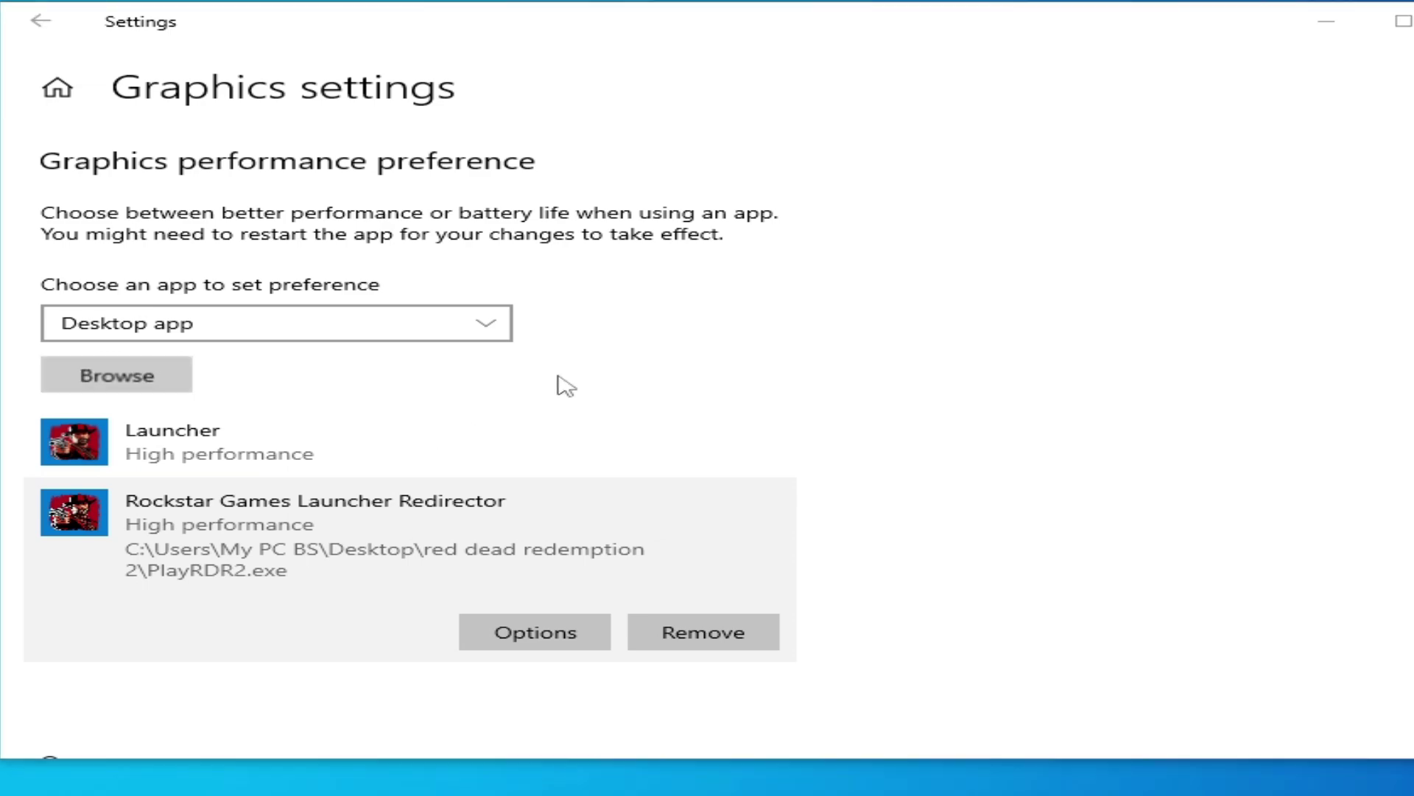
Step: Add RDR2.exe and save Red Dead Redemption 2 as High performance
{"action": "left_click", "coordinate": [116, 375]}
{"action": "left_click", "coordinate": [357, 237]}
{"action": "left_click", "coordinate": [784, 575]}
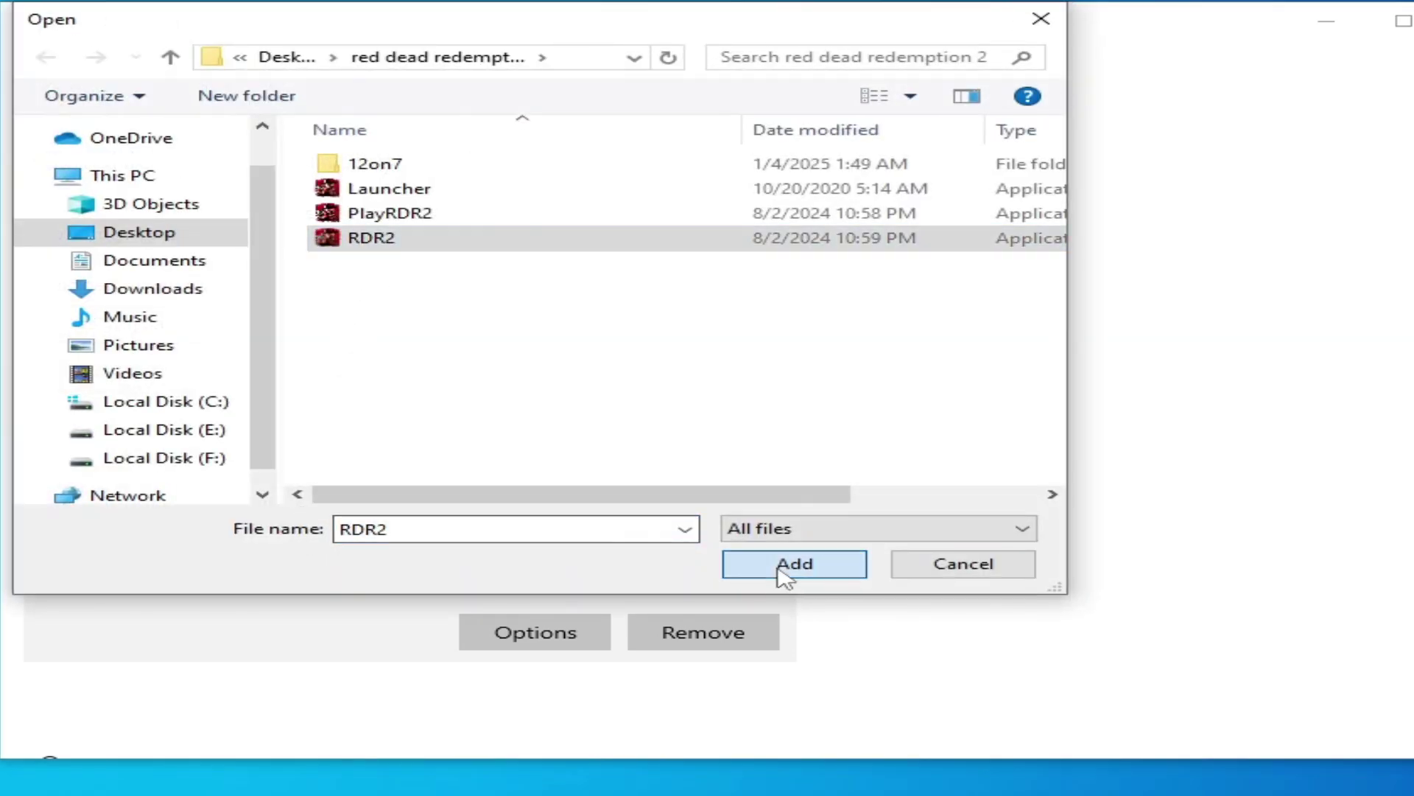
{"action": "left_click", "coordinate": [538, 633]}
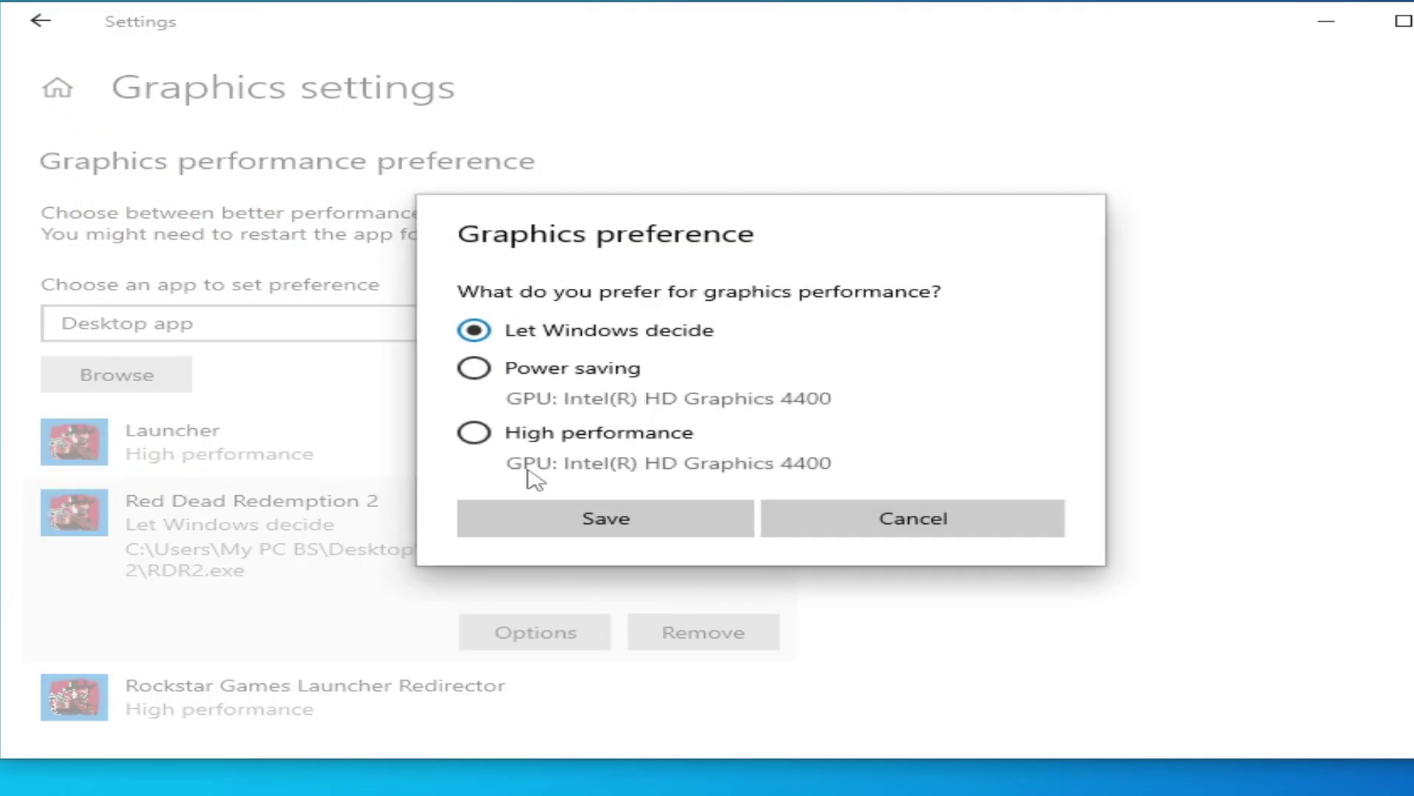
{"action": "left_click", "coordinate": [505, 464]}
{"action": "left_click", "coordinate": [593, 527]}
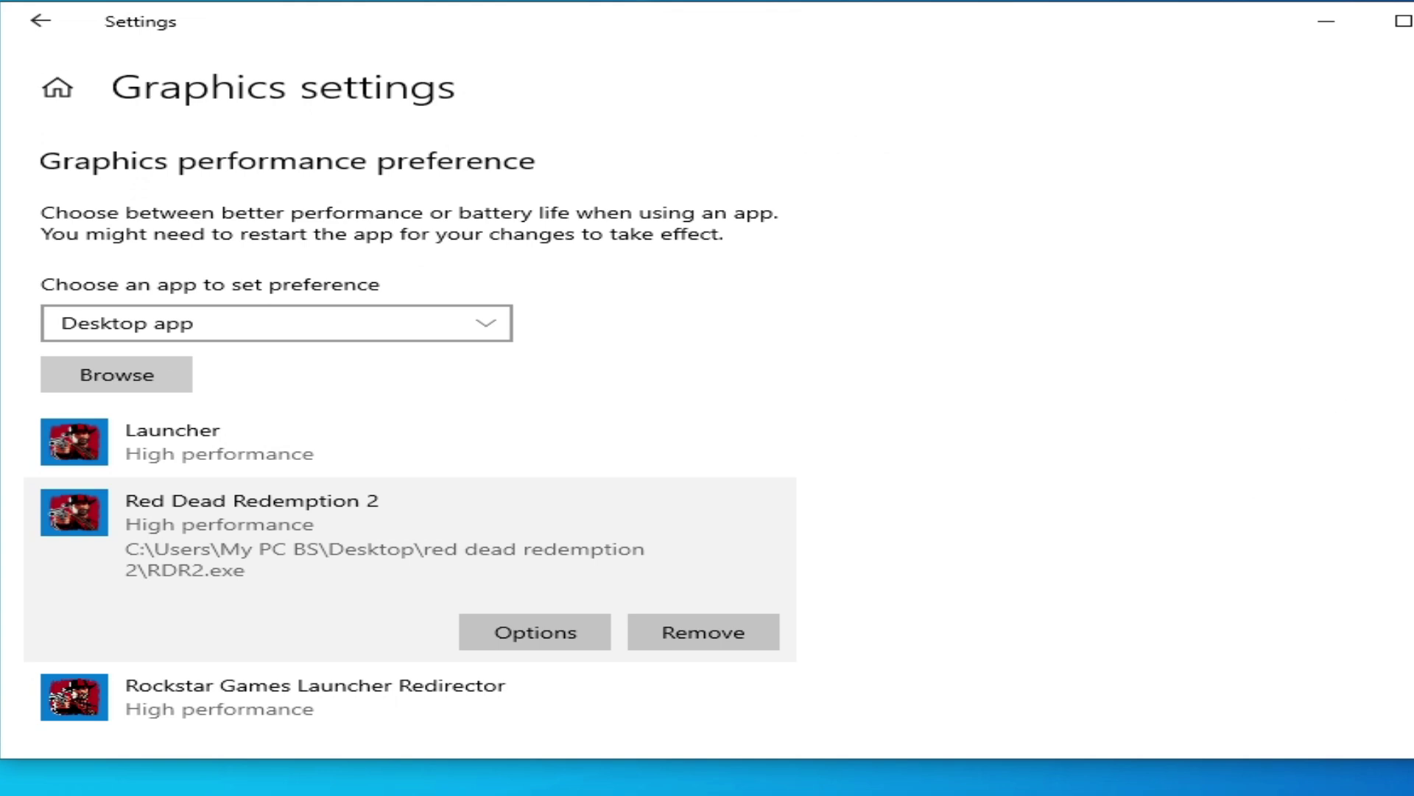
{"action": "scroll", "coordinate": [410, 417], "scroll_direction": "down", "scroll_amount": 3}
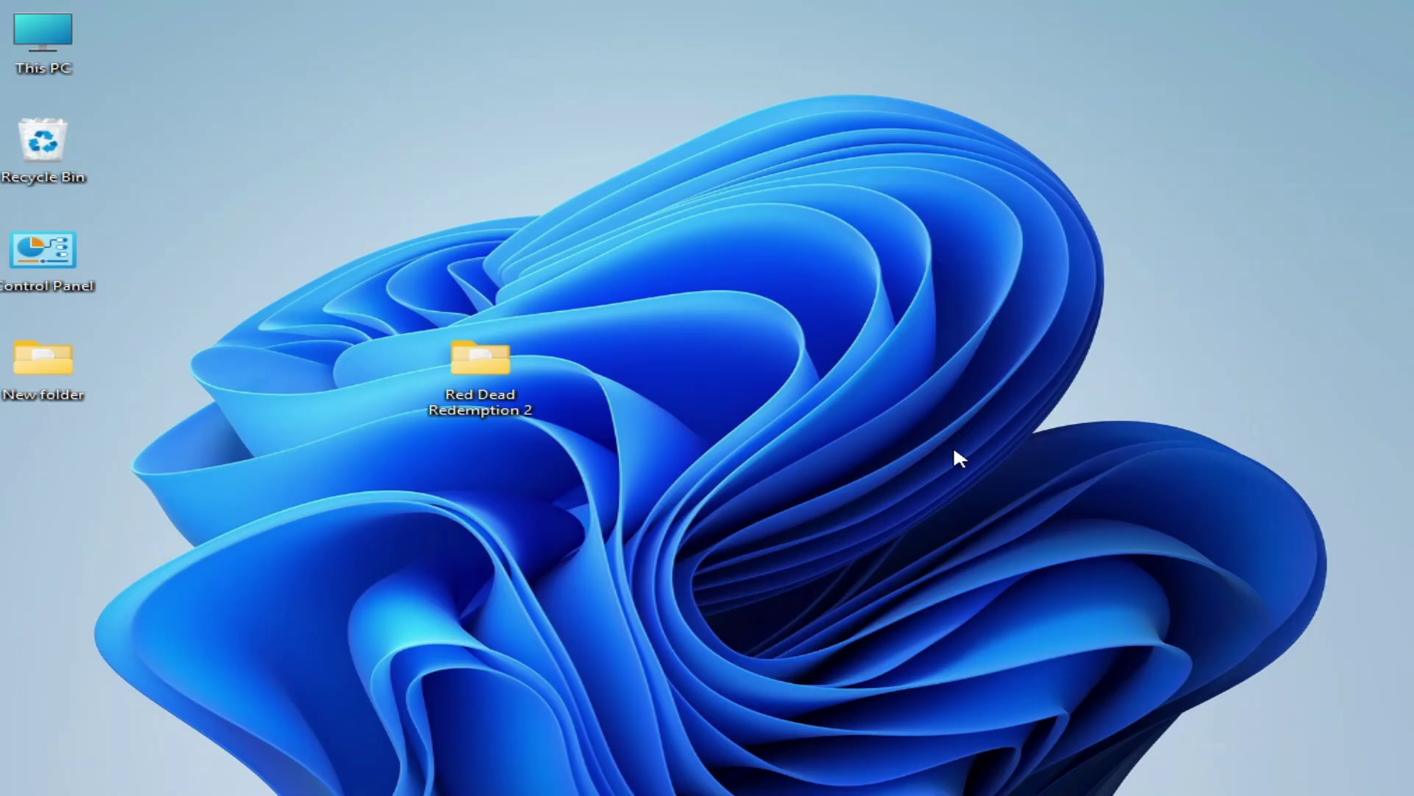
Step: Navigate from This PC through C: > Users > profile > AppData > Local to D3DSCache
{"action": "double_click", "coordinate": [59, 70]}
{"action": "double_click", "coordinate": [530, 209]}
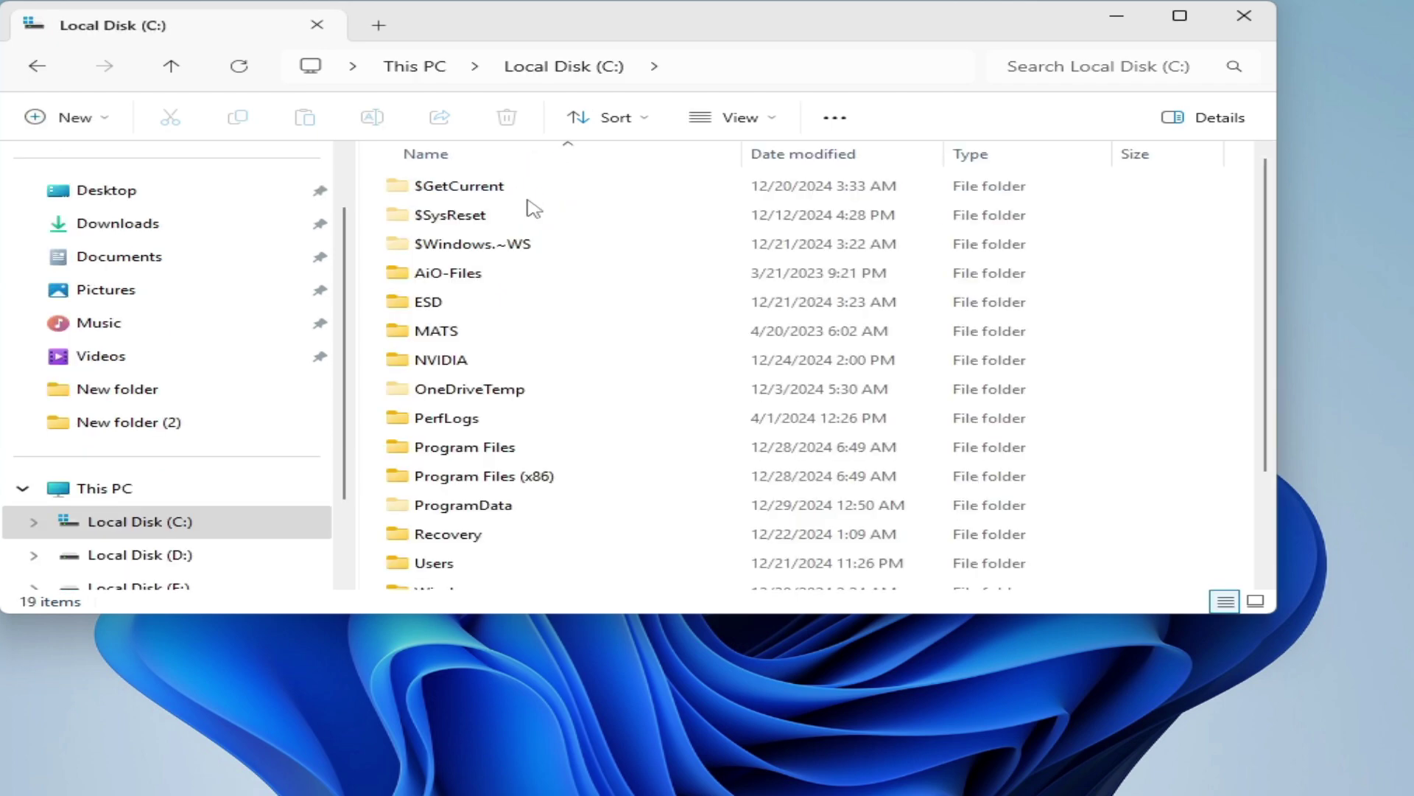
{"action": "double_click", "coordinate": [439, 564]}
{"action": "left_click", "coordinate": [466, 247]}
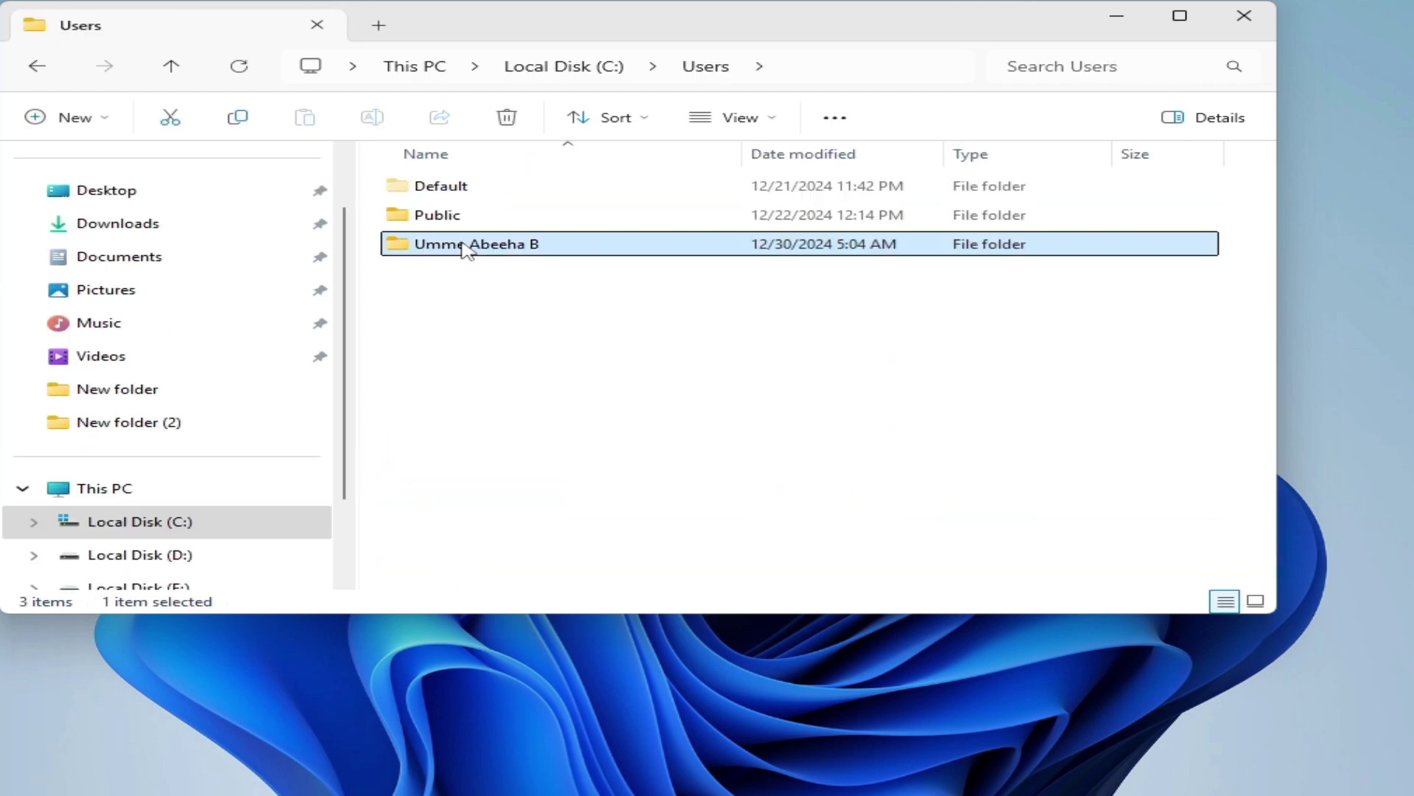
{"action": "double_click", "coordinate": [466, 247]}
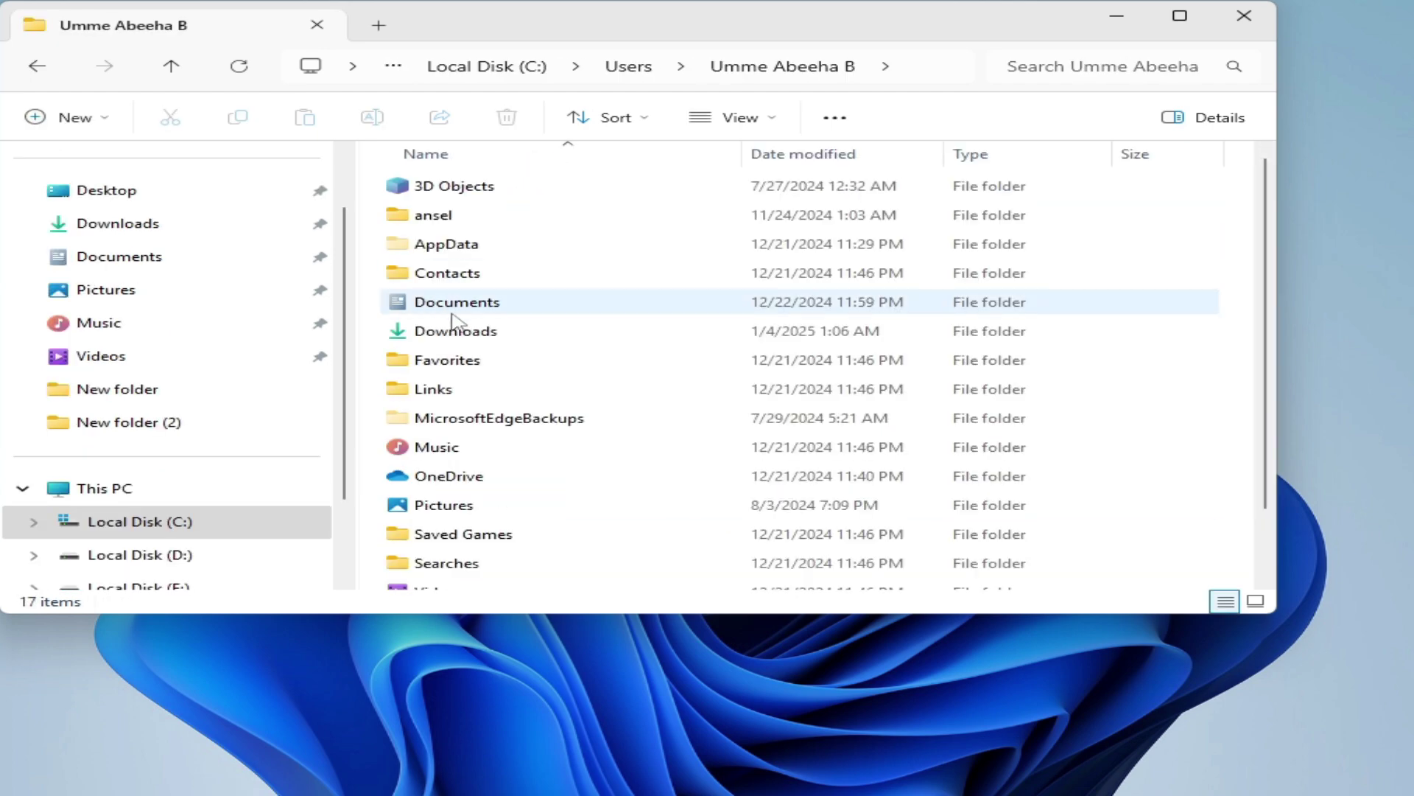
{"action": "double_click", "coordinate": [474, 251]}
{"action": "double_click", "coordinate": [485, 192]}
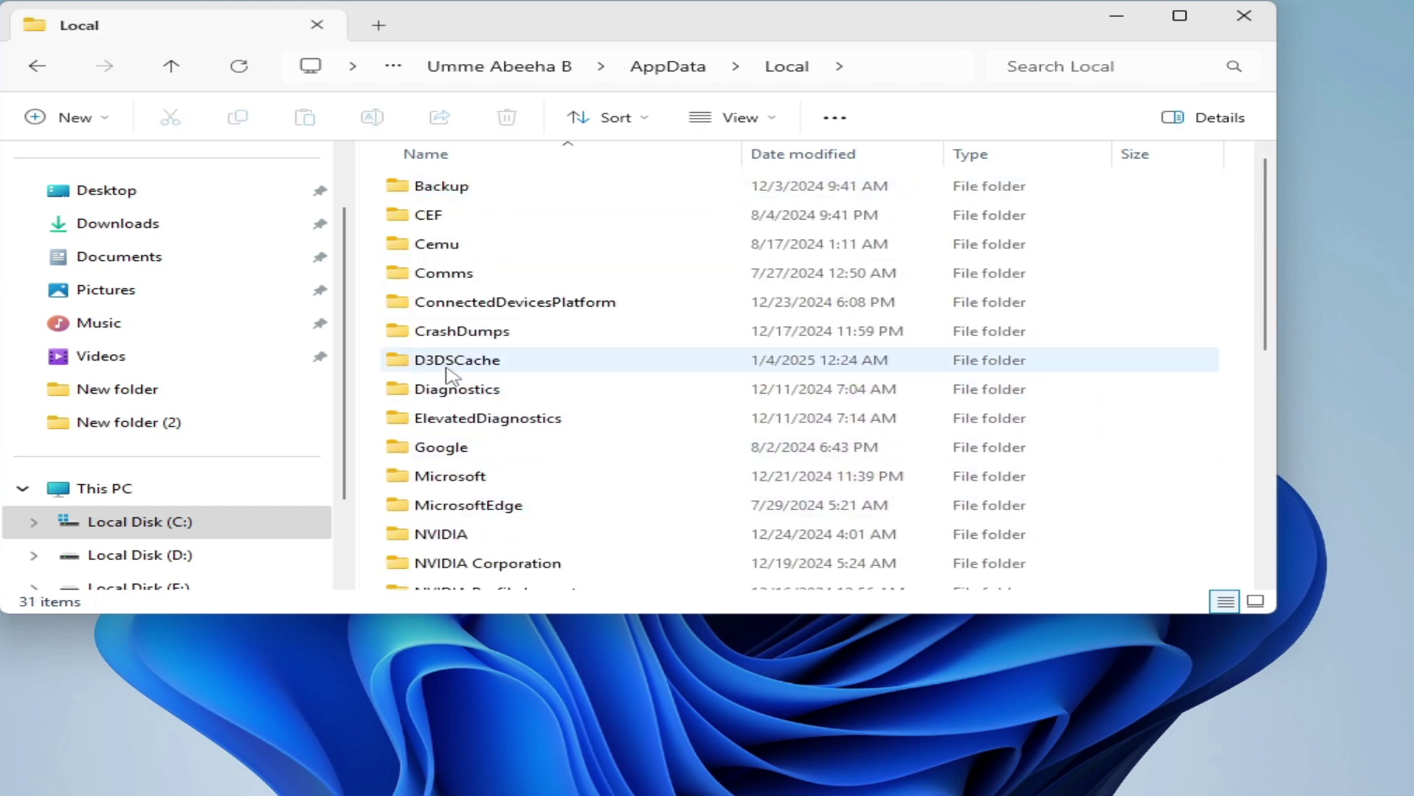
{"action": "double_click", "coordinate": [434, 365]}
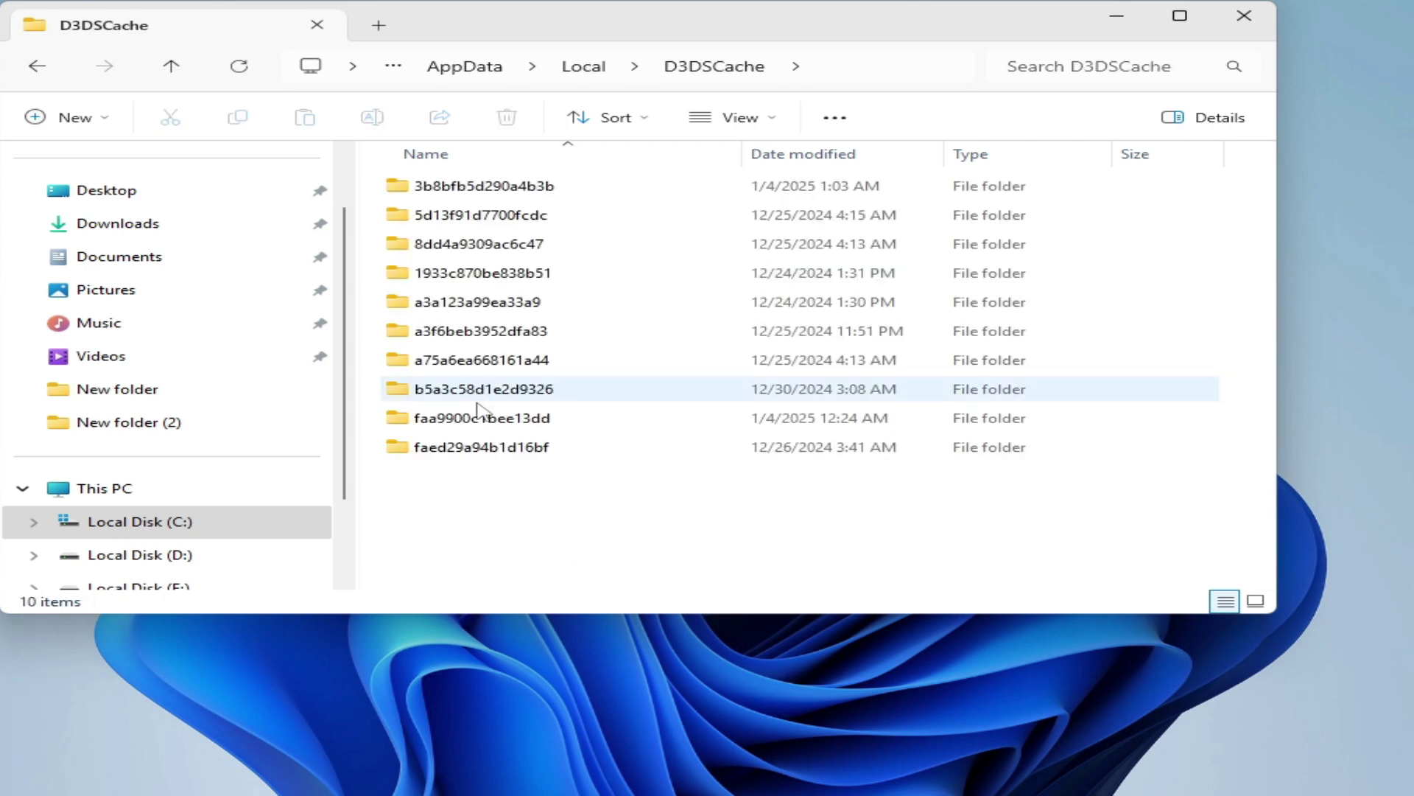
Step: Select and delete all ten cache subfolders, then go back to Local
{"action": "left_click_drag", "start_coordinate": [407, 495], "coordinate": [562, 183]}
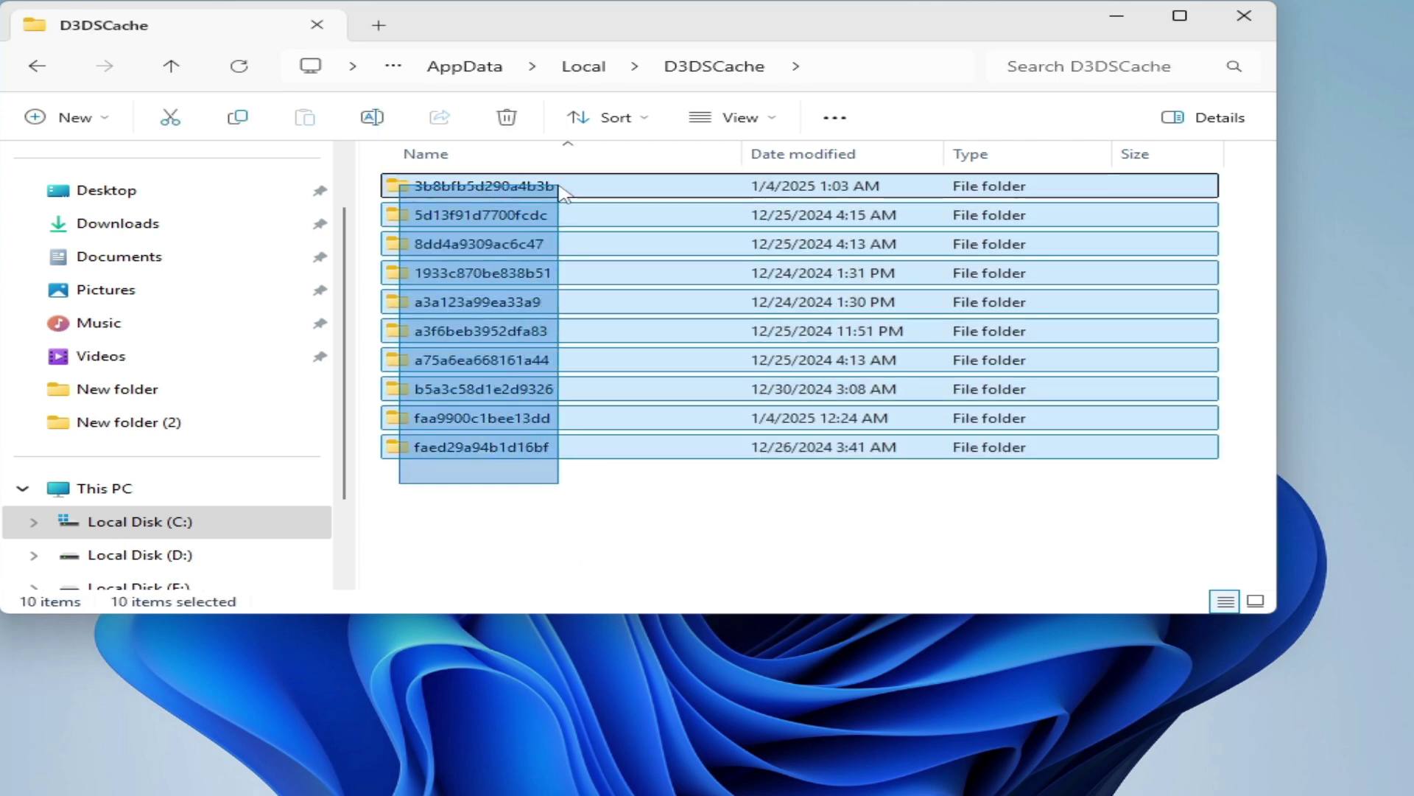
{"action": "left_click", "coordinate": [540, 188]}
{"action": "left_click_drag", "start_coordinate": [407, 498], "coordinate": [558, 187]}
{"action": "right_click", "coordinate": [555, 189]}
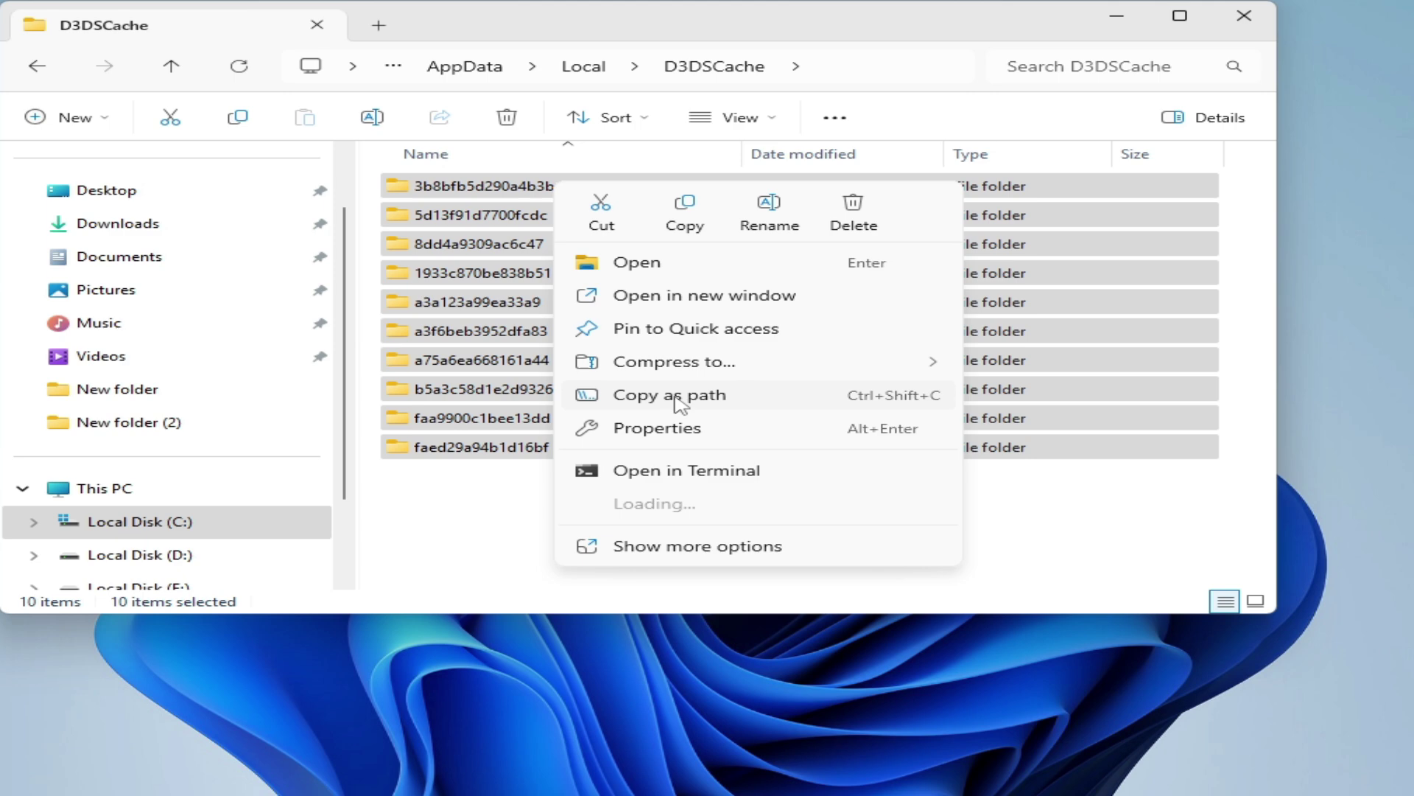
{"action": "left_click", "coordinate": [859, 218]}
{"action": "left_click", "coordinate": [37, 65]}
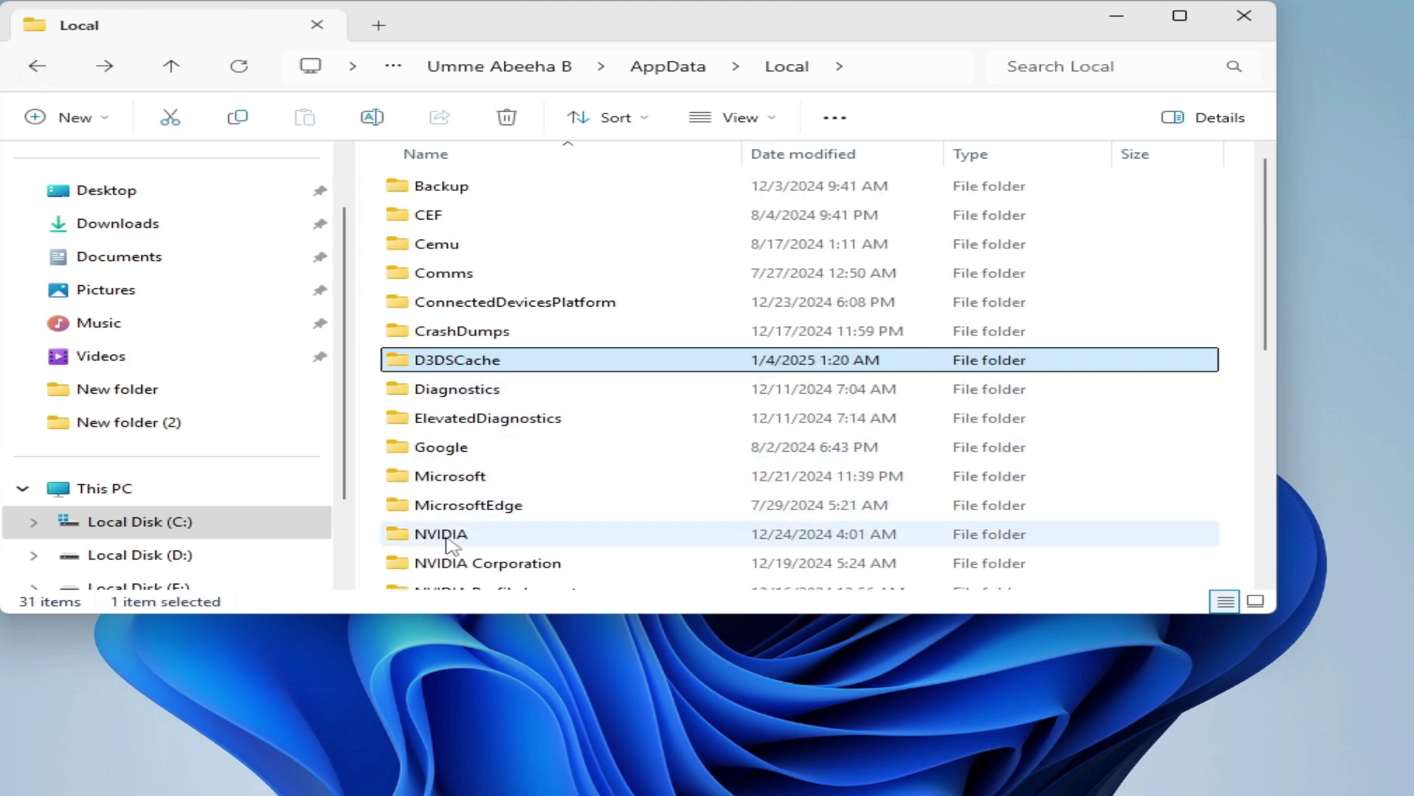
Step: Delete GLCache from the NVIDIA folder, cancel the in-use NvBackend deletion, and close Explorer
{"action": "double_click", "coordinate": [446, 537]}
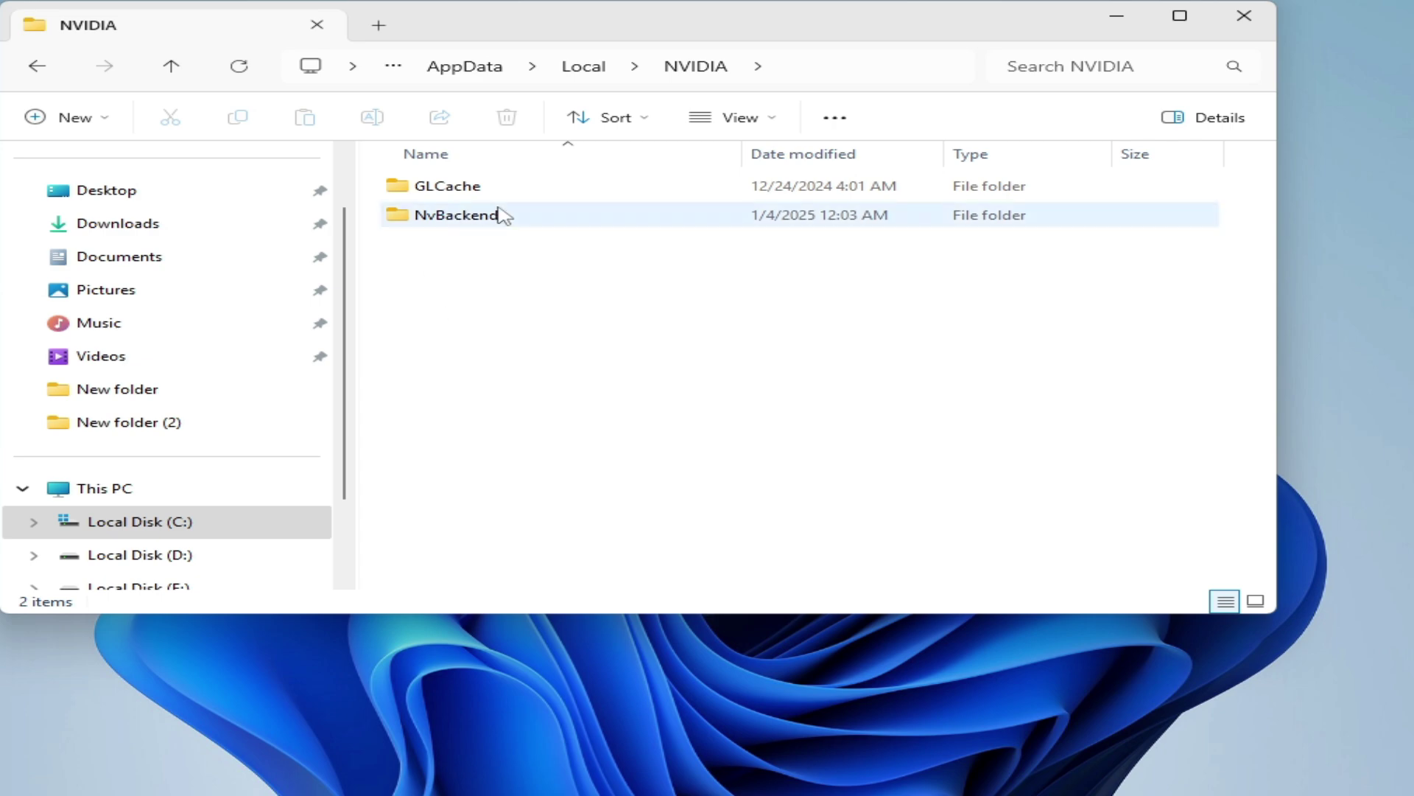
{"action": "right_click", "coordinate": [446, 193]}
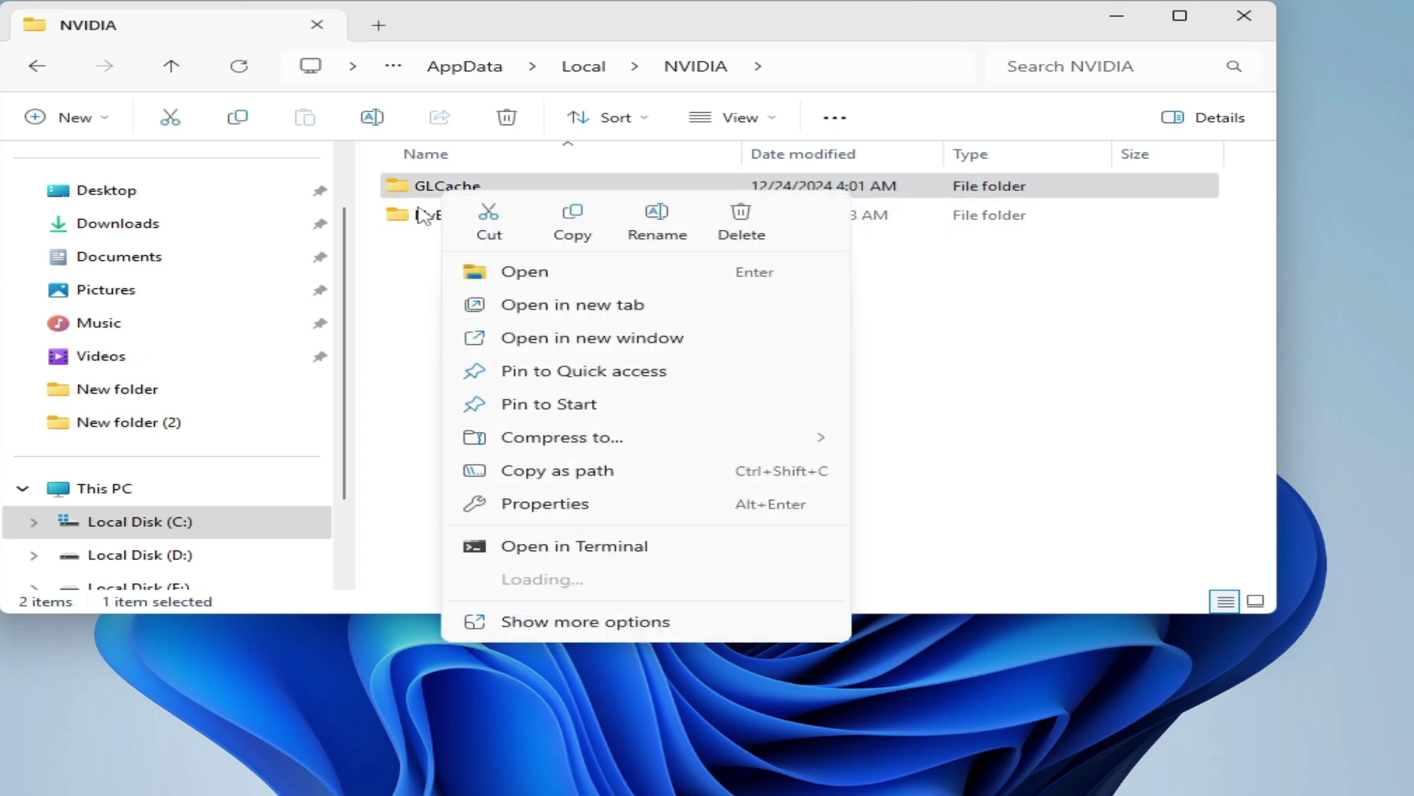
{"action": "left_click", "coordinate": [748, 234]}
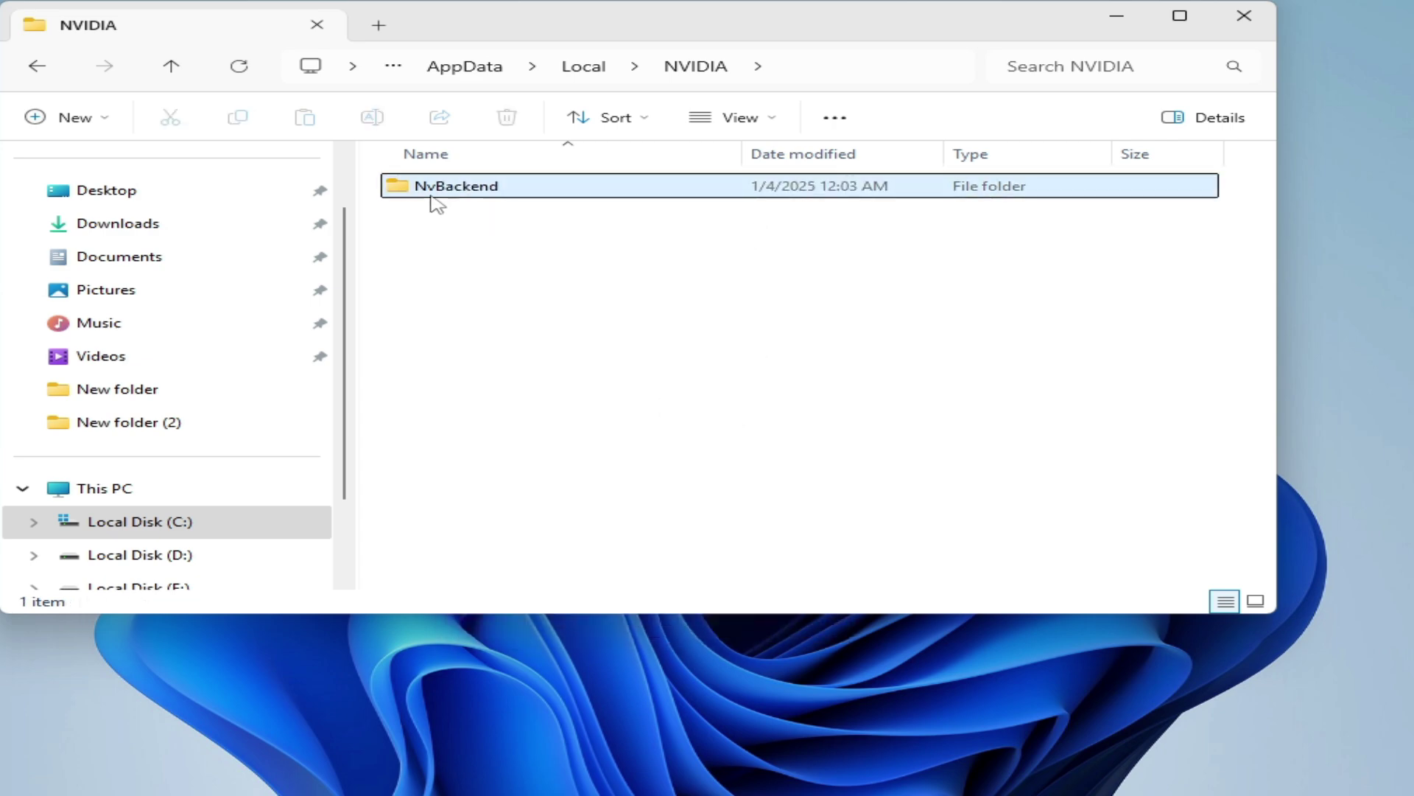
{"action": "right_click", "coordinate": [439, 195]}
{"action": "left_click", "coordinate": [737, 230]}
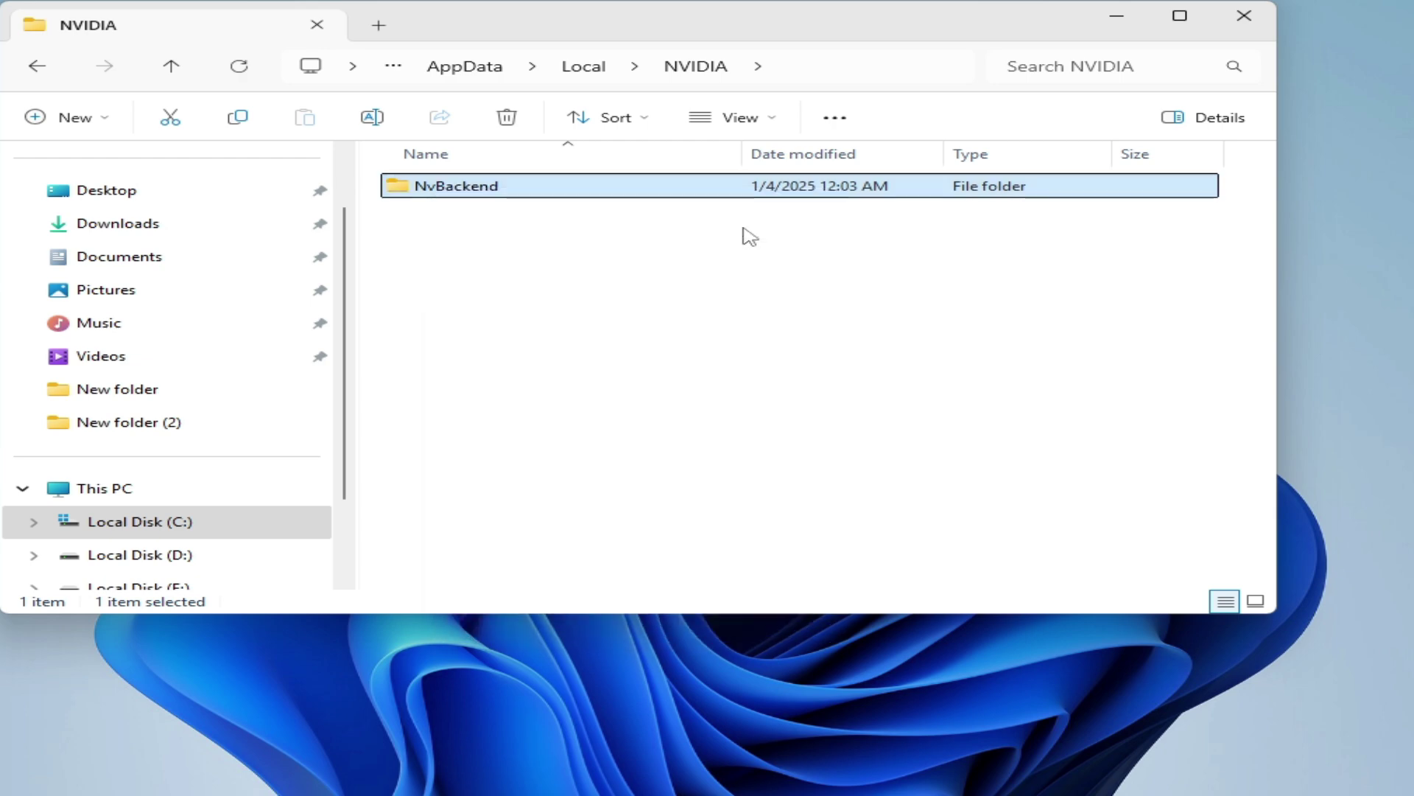
{"action": "left_click", "coordinate": [882, 318]}
{"action": "left_click", "coordinate": [1245, 18]}
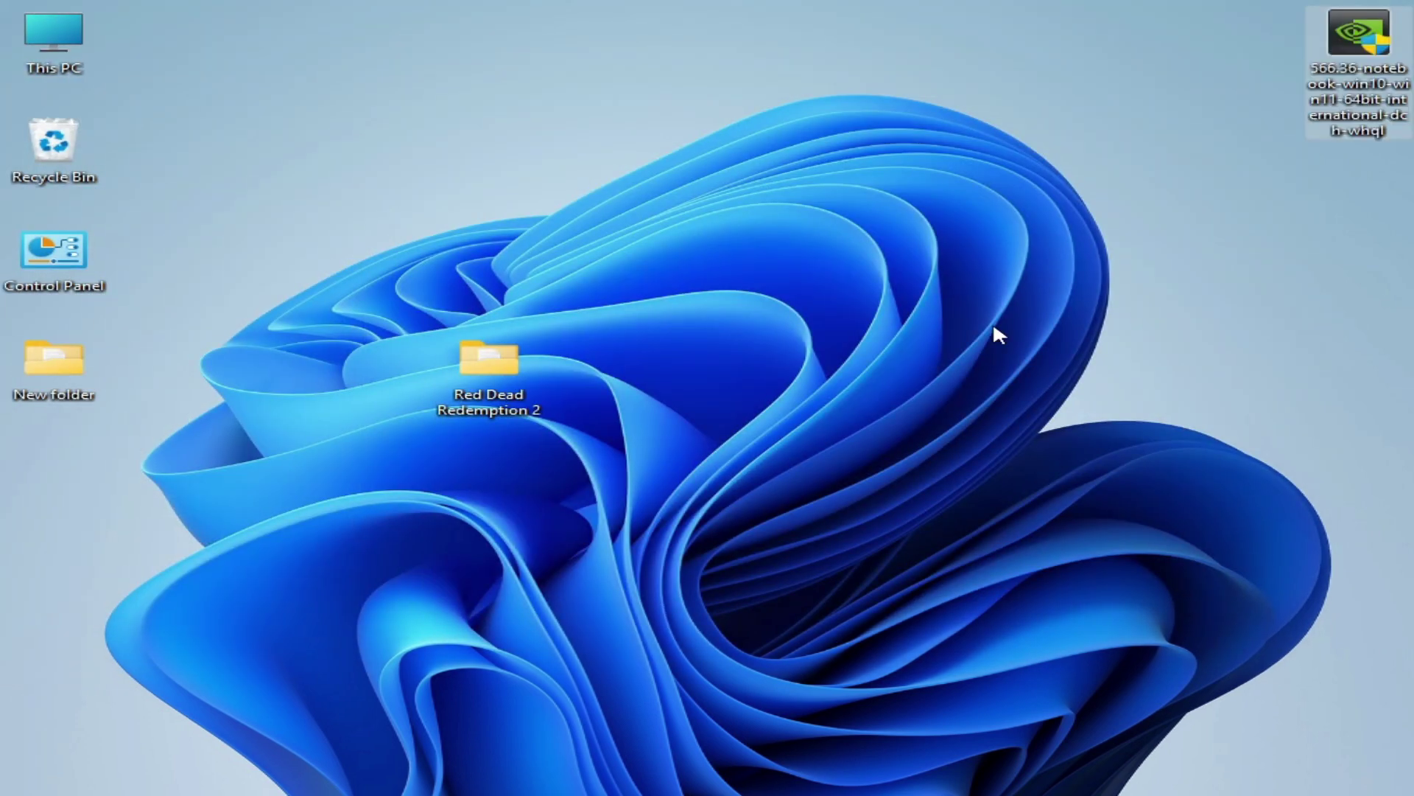
Step: From the desktop menu, open NVIDIA Control Panel, restore Manage 3D settings defaults, and apply
{"action": "right_click", "coordinate": [727, 248]}
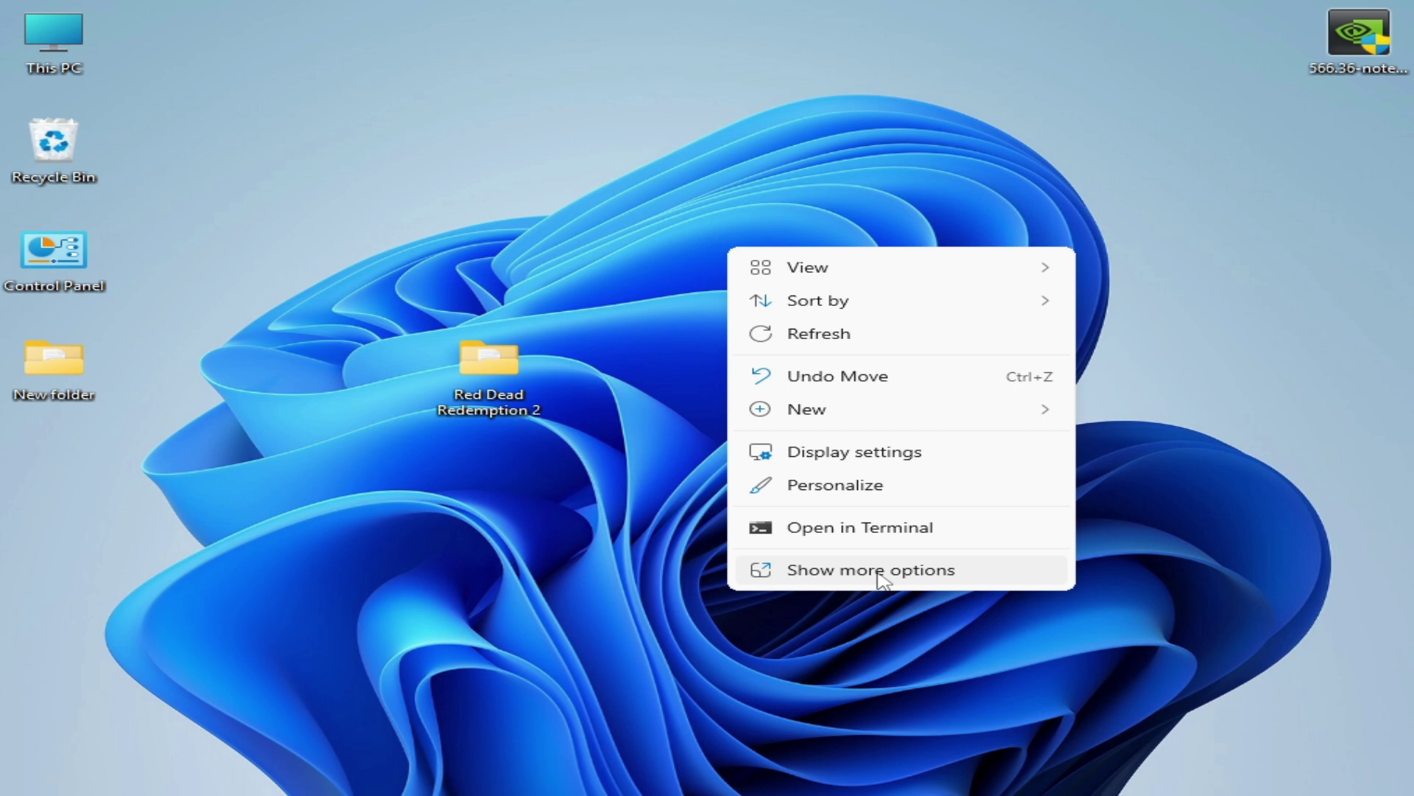
{"action": "left_click", "coordinate": [883, 576]}
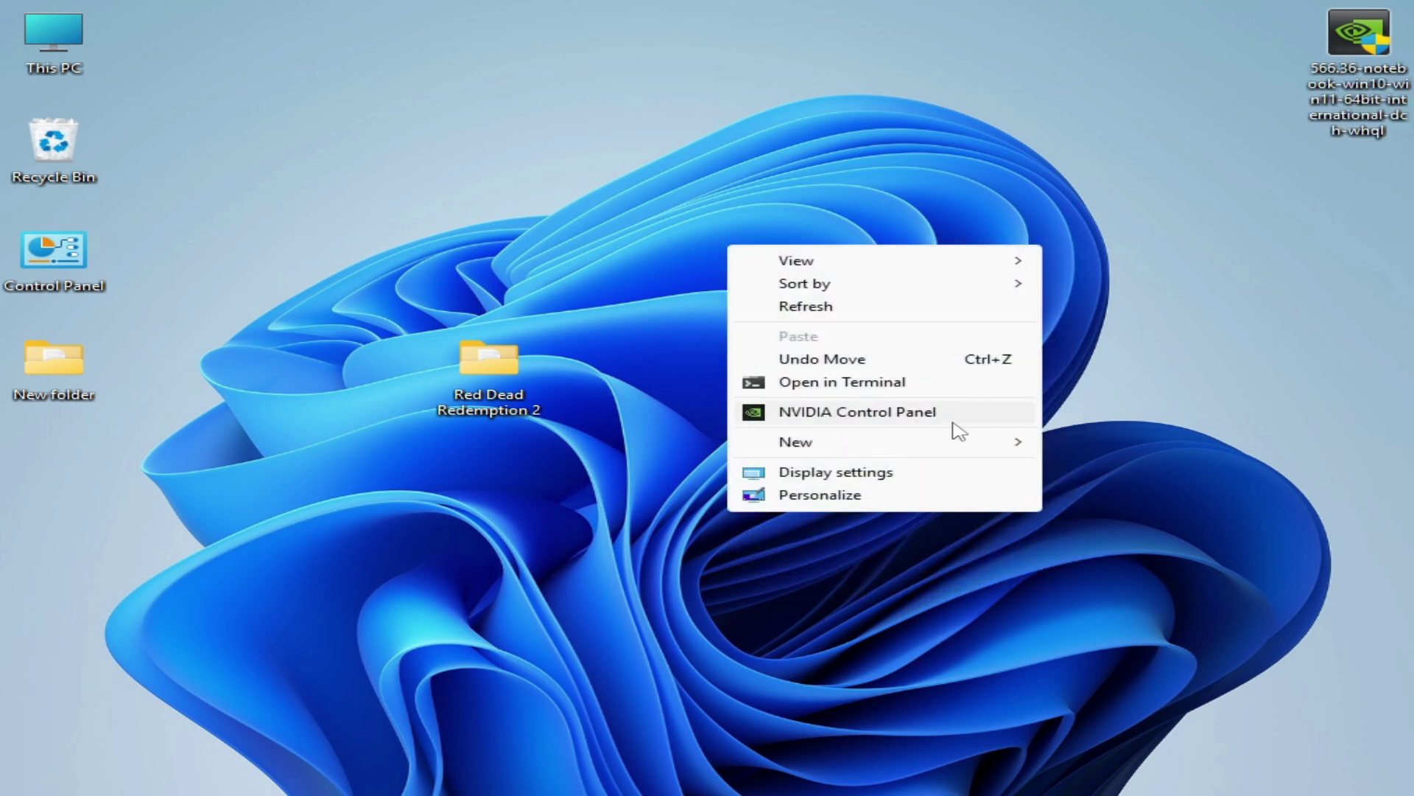
{"action": "left_click", "coordinate": [845, 411]}
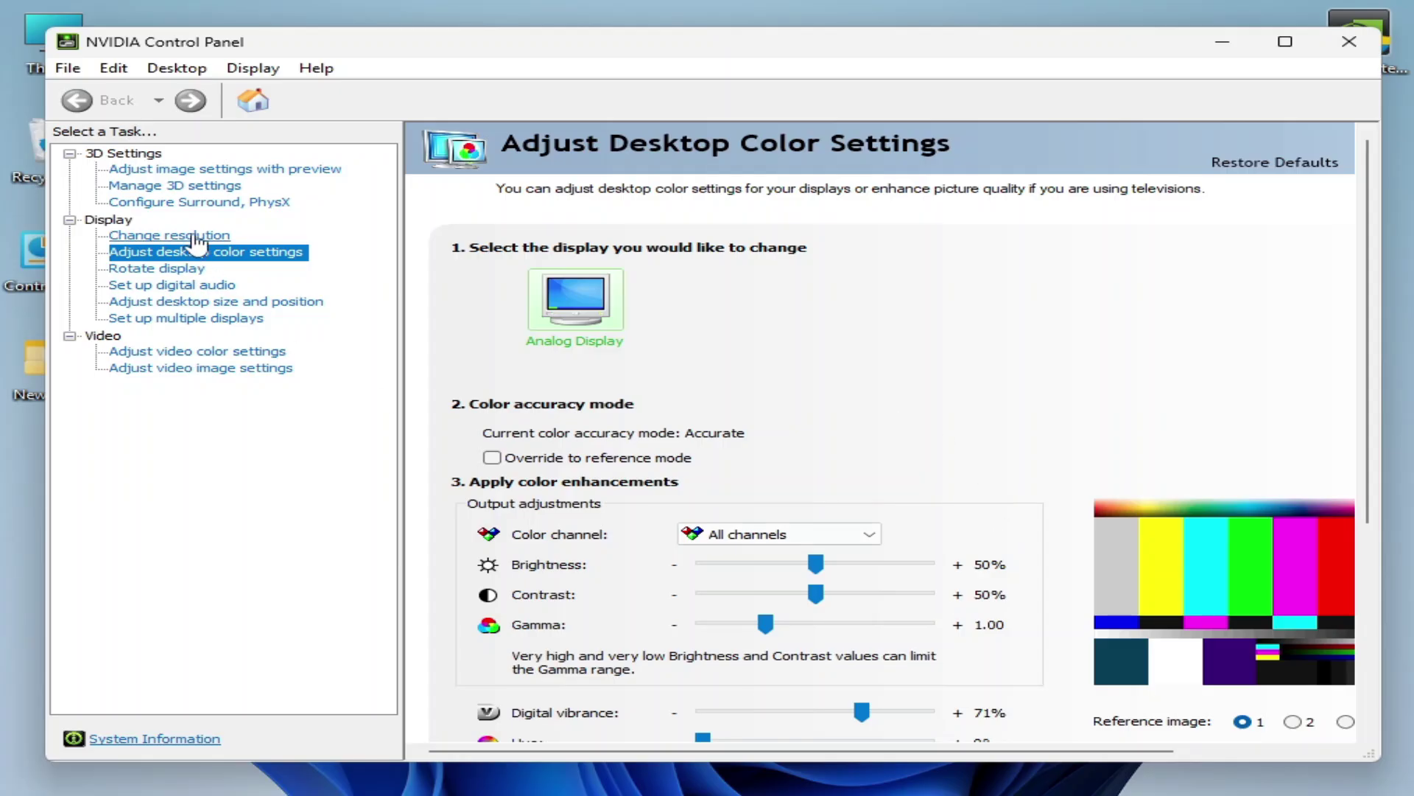
{"action": "left_click", "coordinate": [219, 190]}
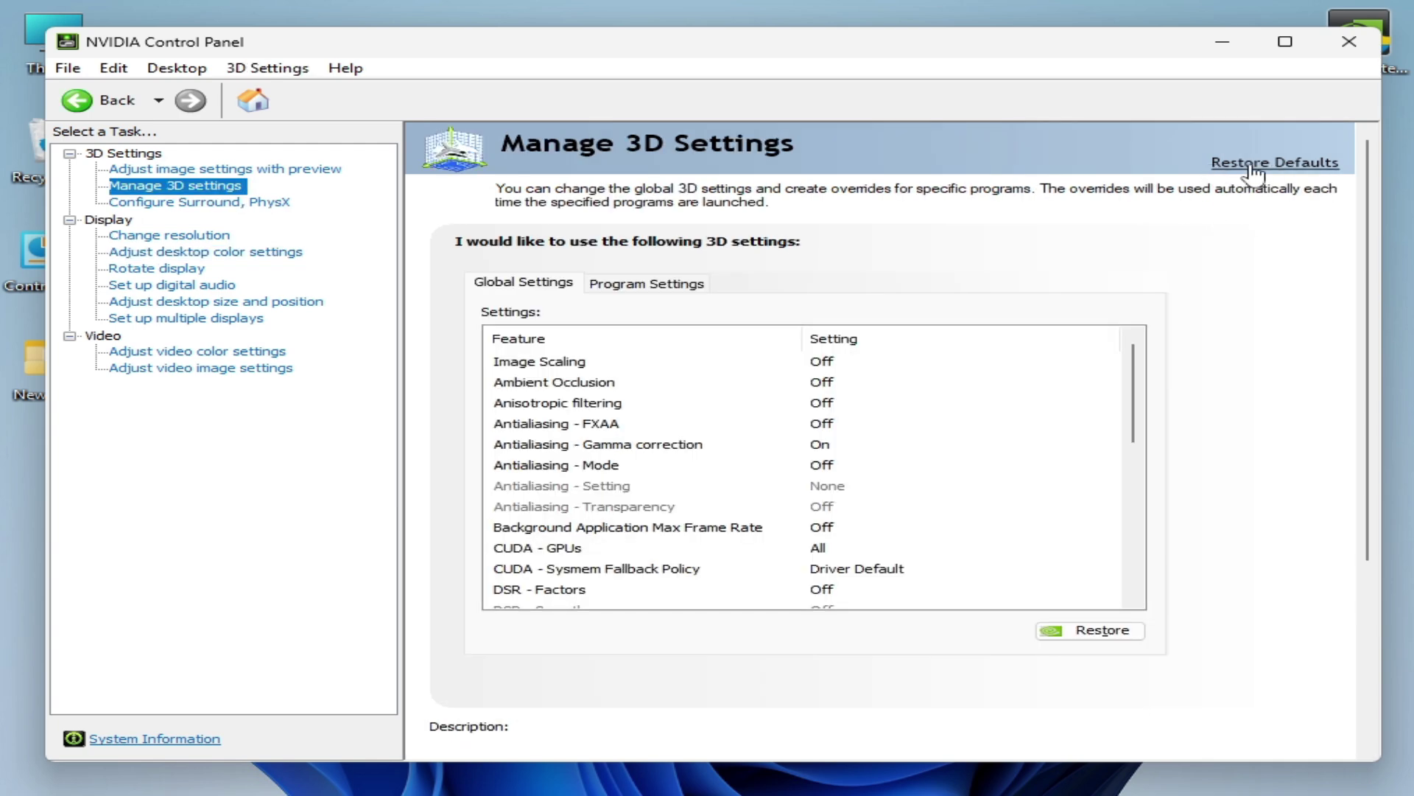
{"action": "left_click", "coordinate": [1273, 167]}
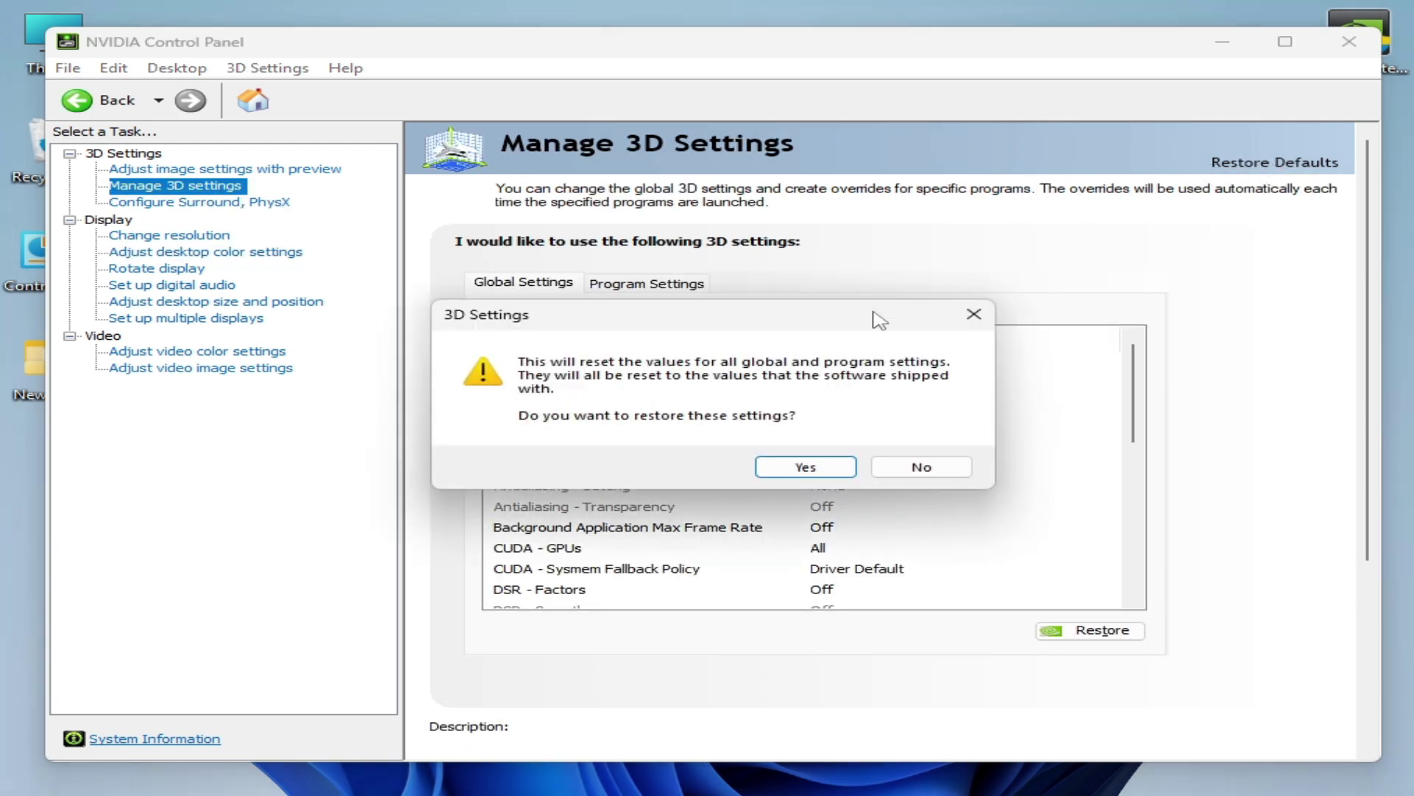
{"action": "left_click", "coordinate": [817, 468]}
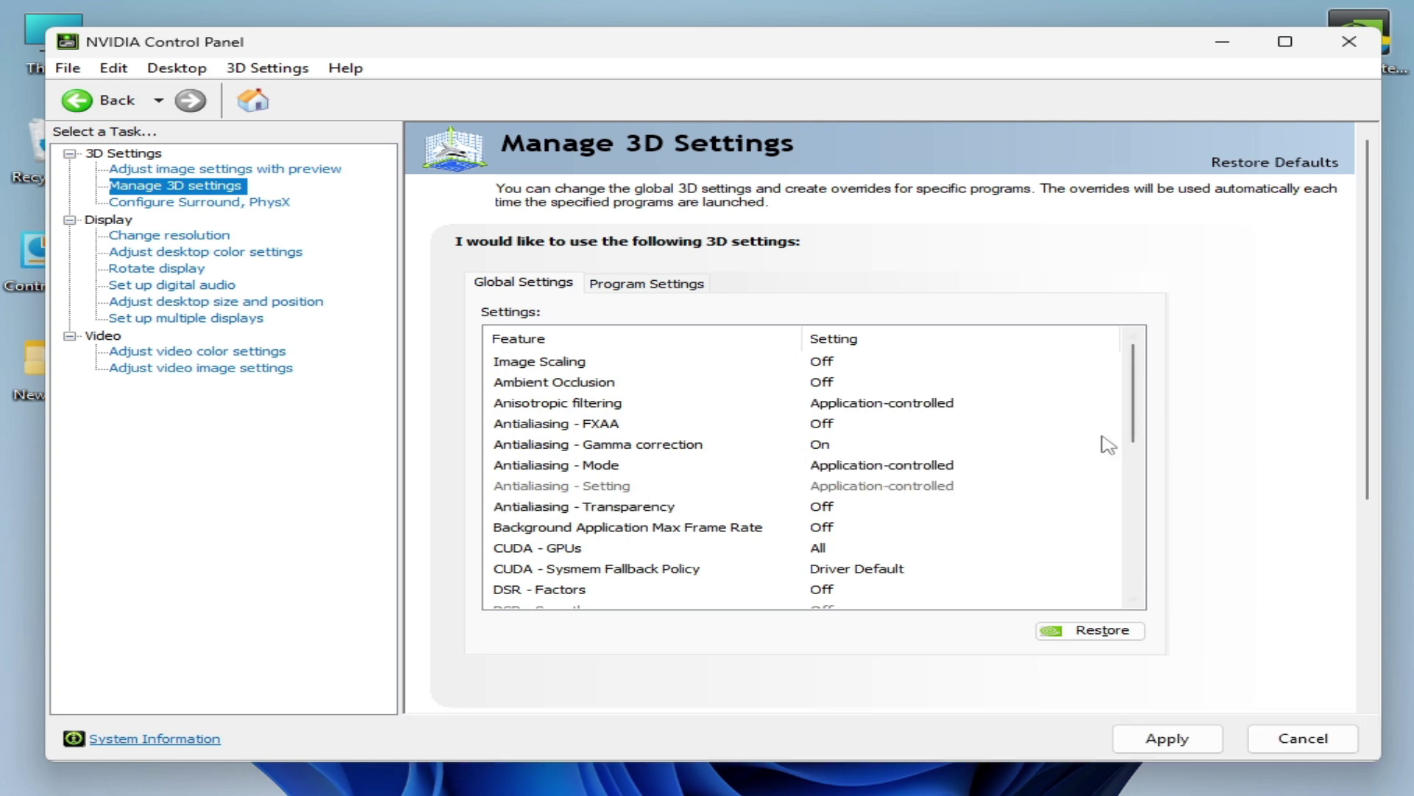
{"action": "scroll", "coordinate": [1375, 352], "scroll_direction": "down", "scroll_amount": 3}
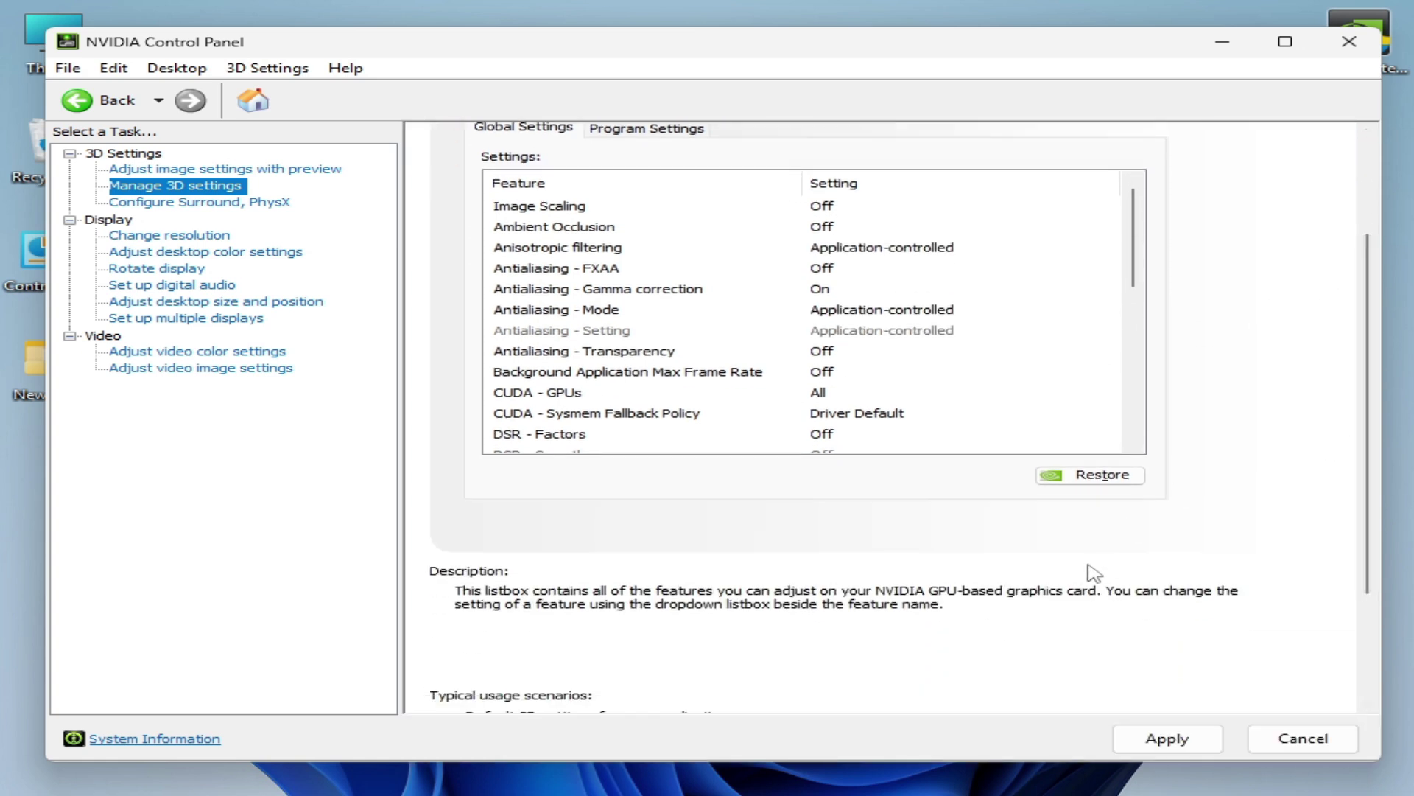
{"action": "left_click", "coordinate": [1151, 739]}
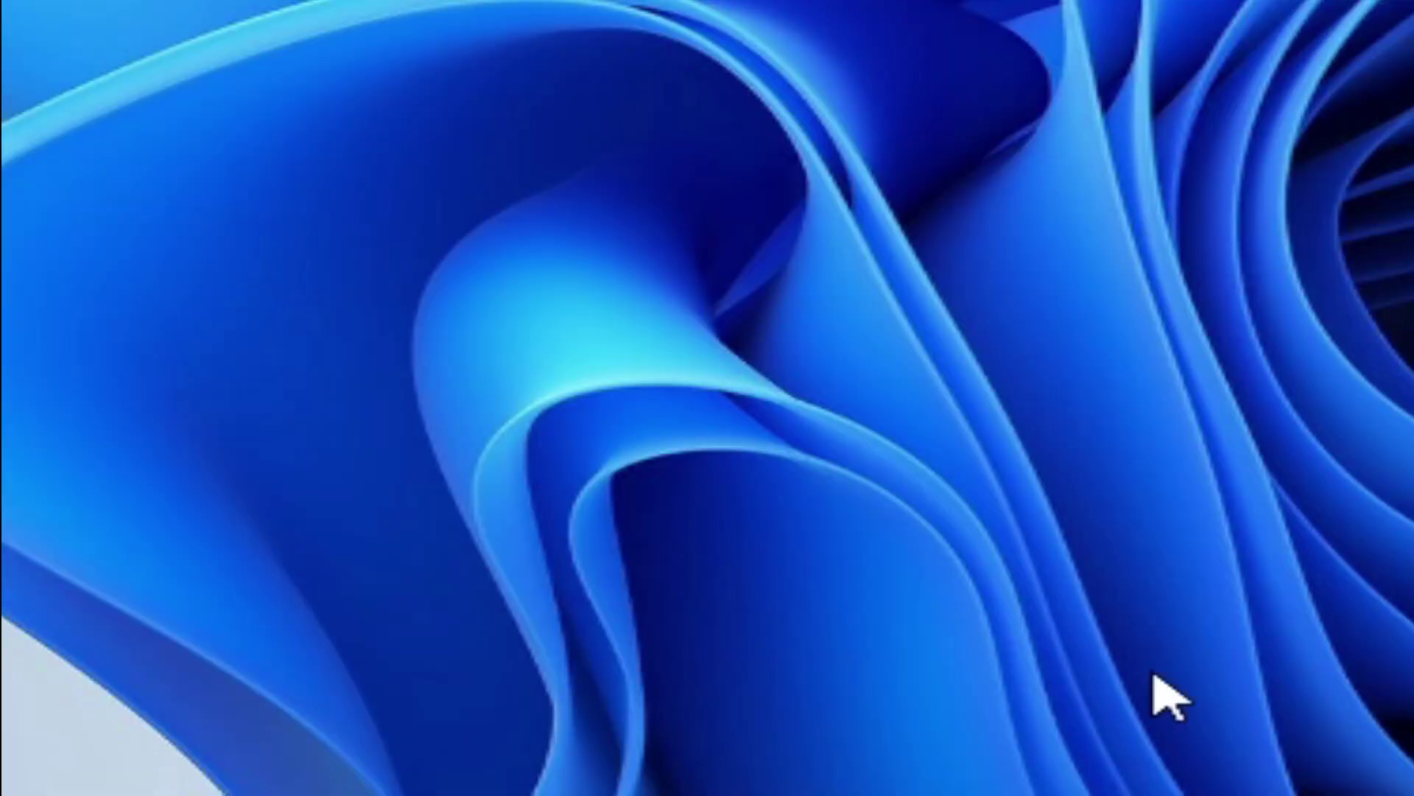
Step: Open Device Manager and view the GeForce GTX 970's driver details (version 32.0.15.6614)
{"action": "left_click", "coordinate": [818, 728]}
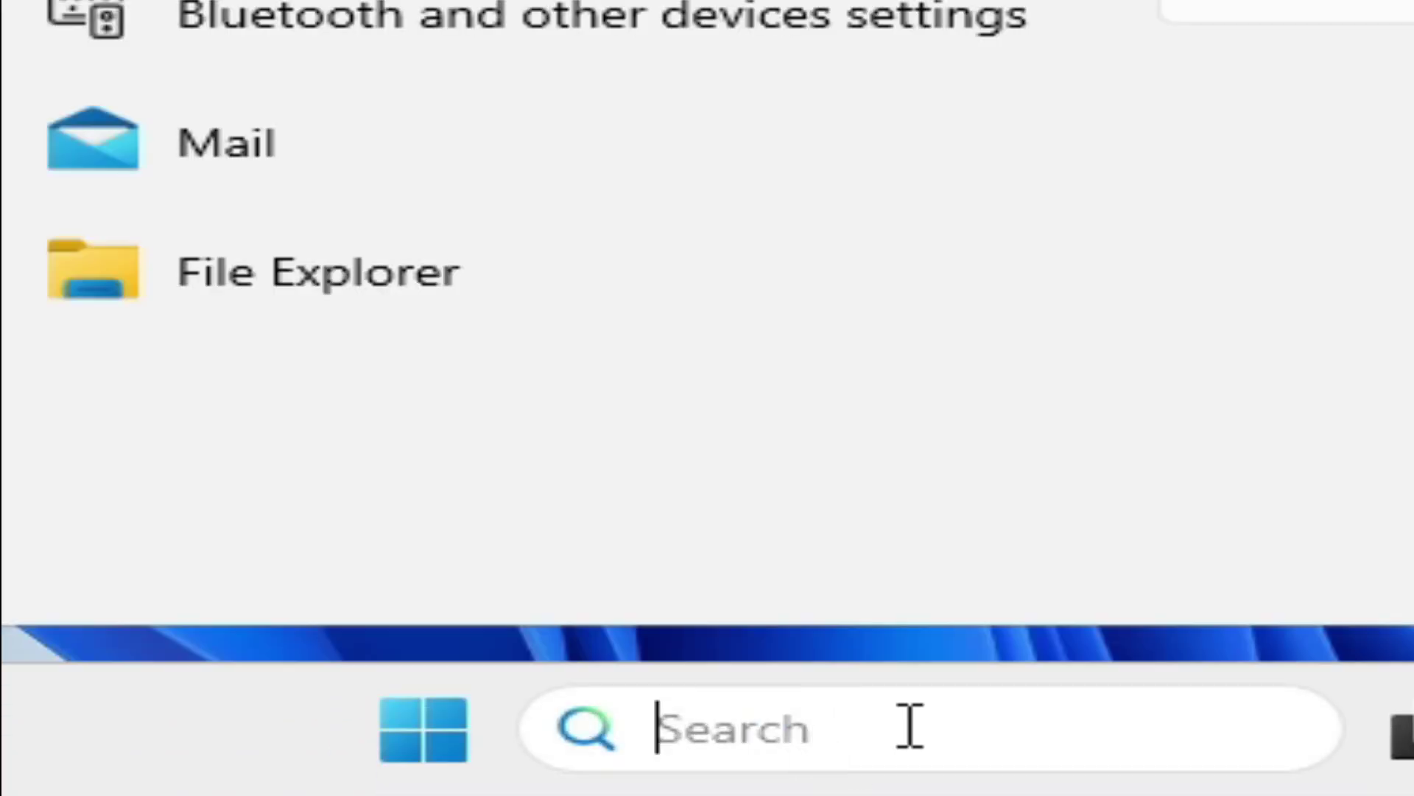
{"action": "type", "text": "device"}
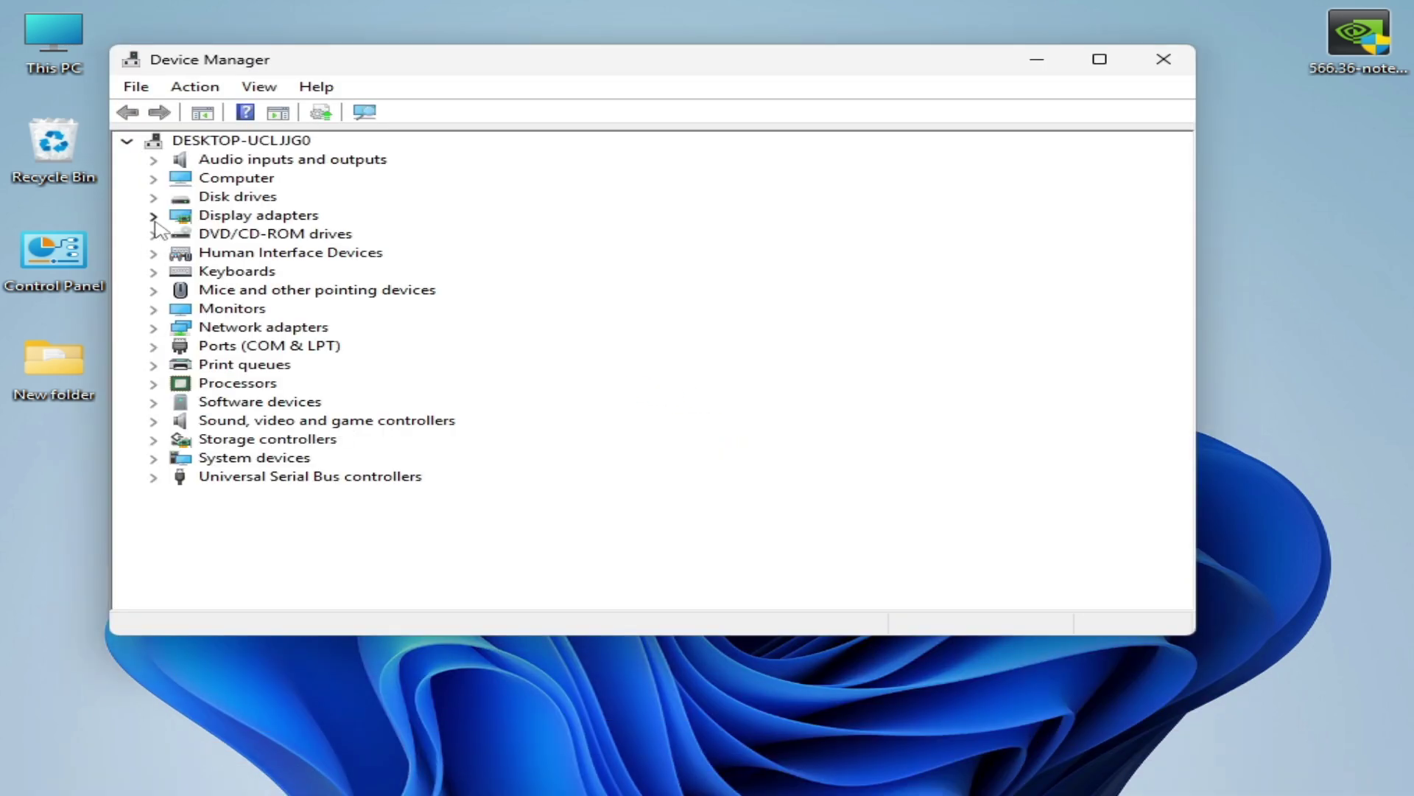
{"action": "left_click", "coordinate": [154, 217]}
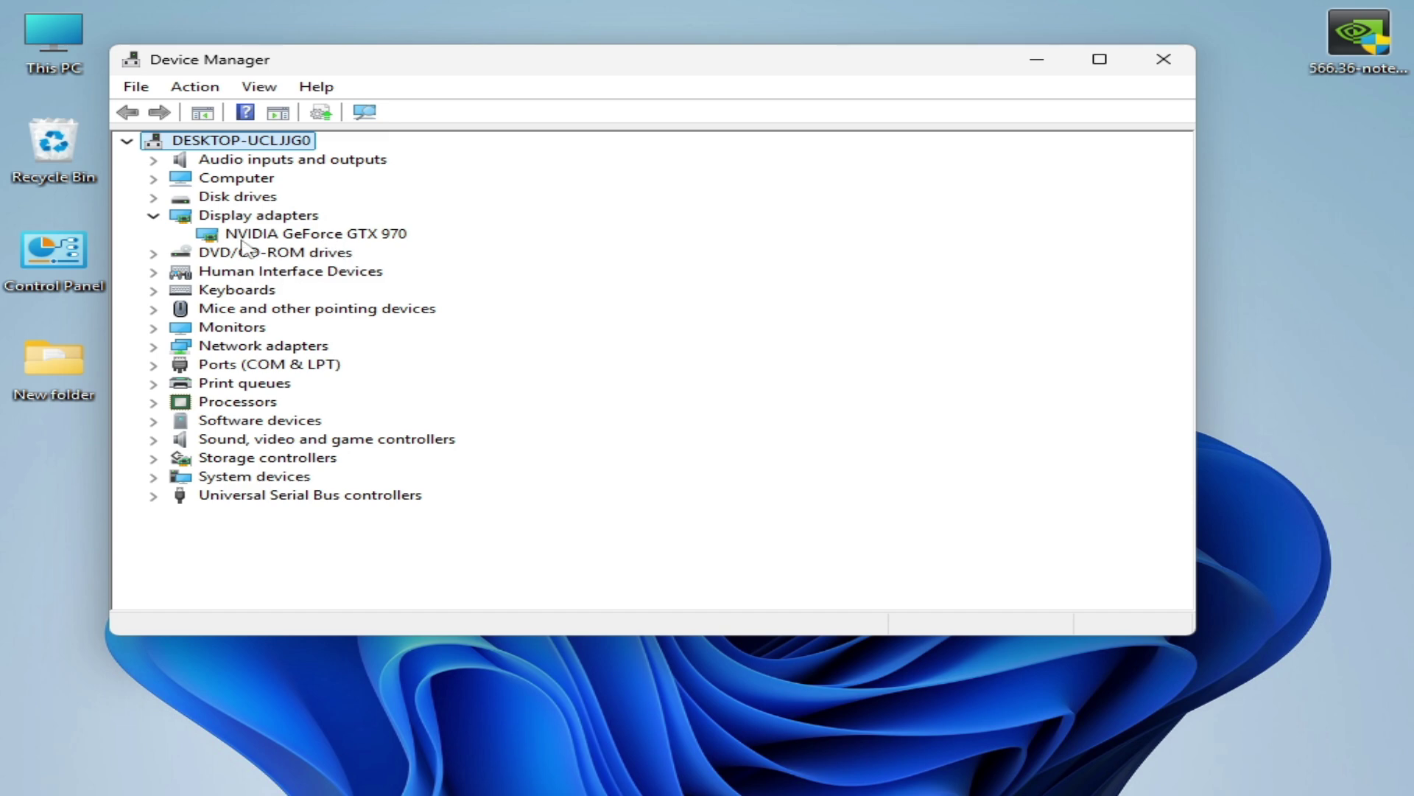
{"action": "right_click", "coordinate": [341, 235]}
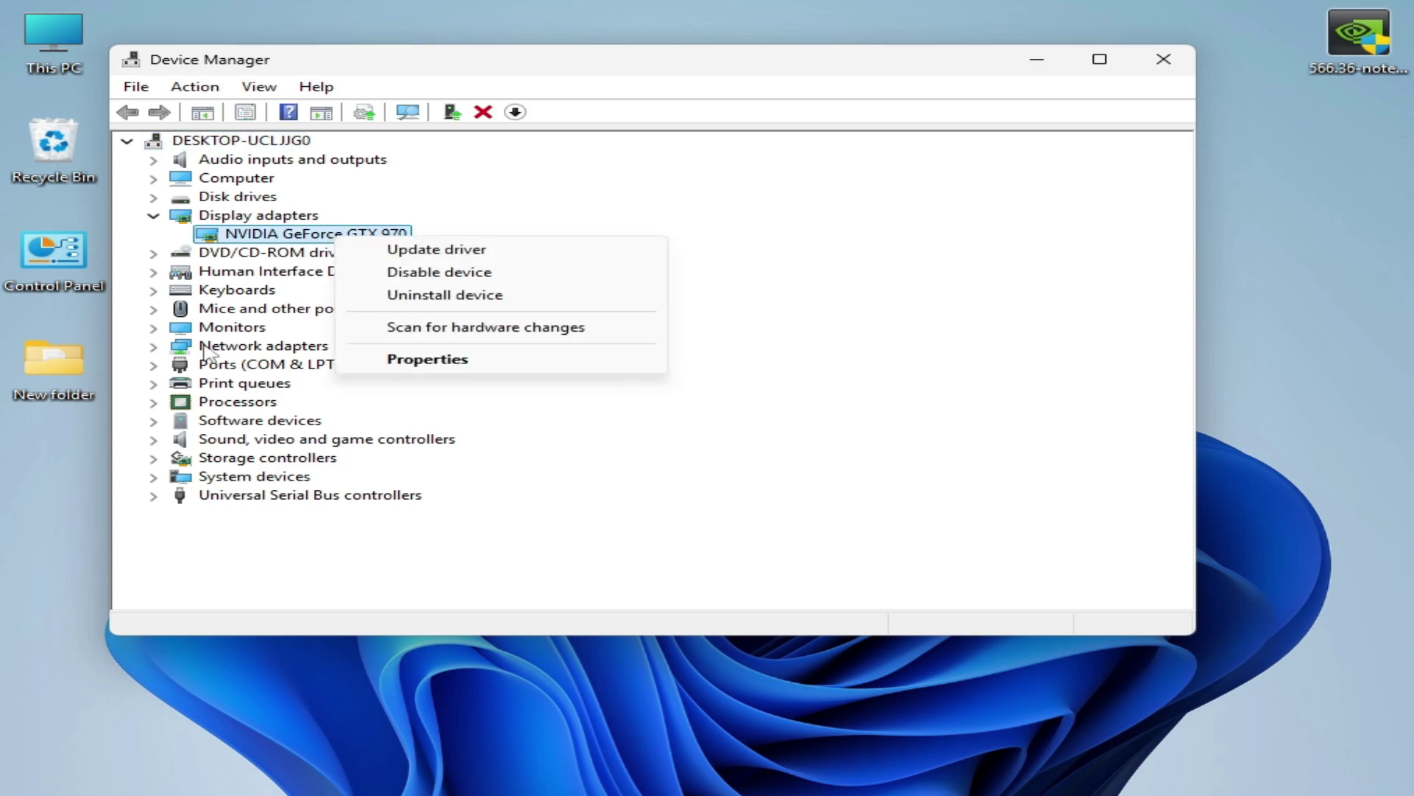
{"action": "left_click", "coordinate": [432, 362]}
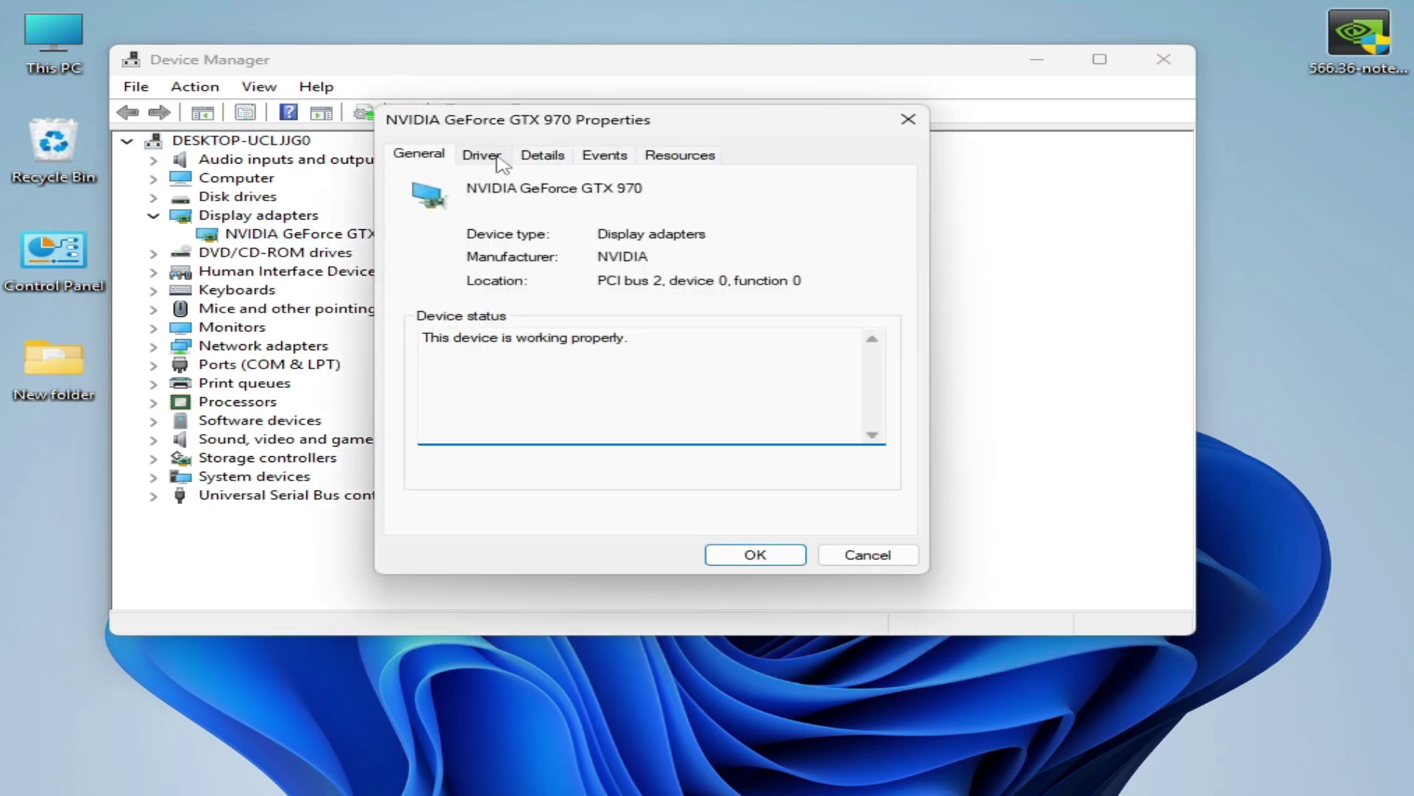
{"action": "left_click", "coordinate": [502, 161]}
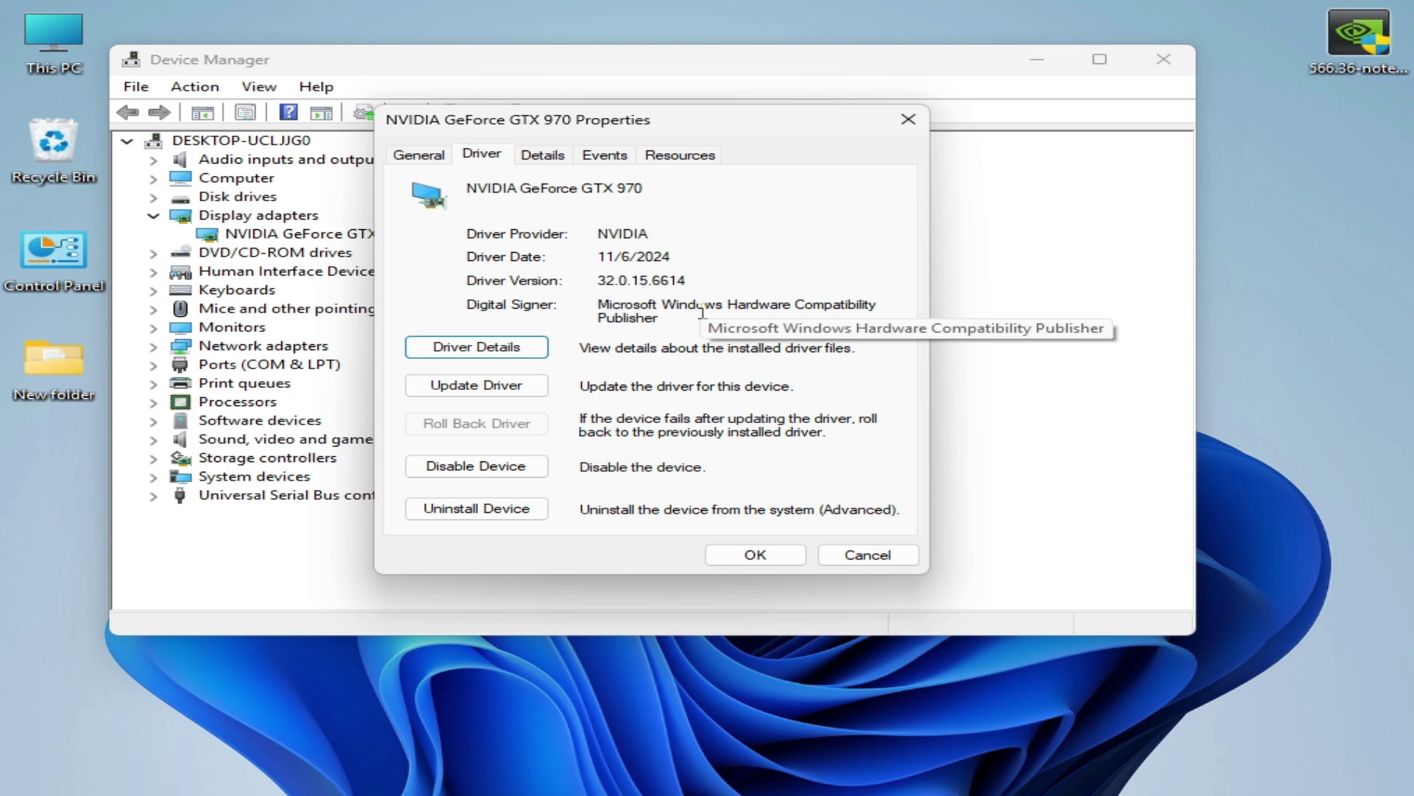
Step: Move the NVIDIA 566.36 installer aside, then close the GTX 970 properties and Device Manager
{"action": "left_click_drag", "start_coordinate": [1359, 37], "coordinate": [1294, 303]}
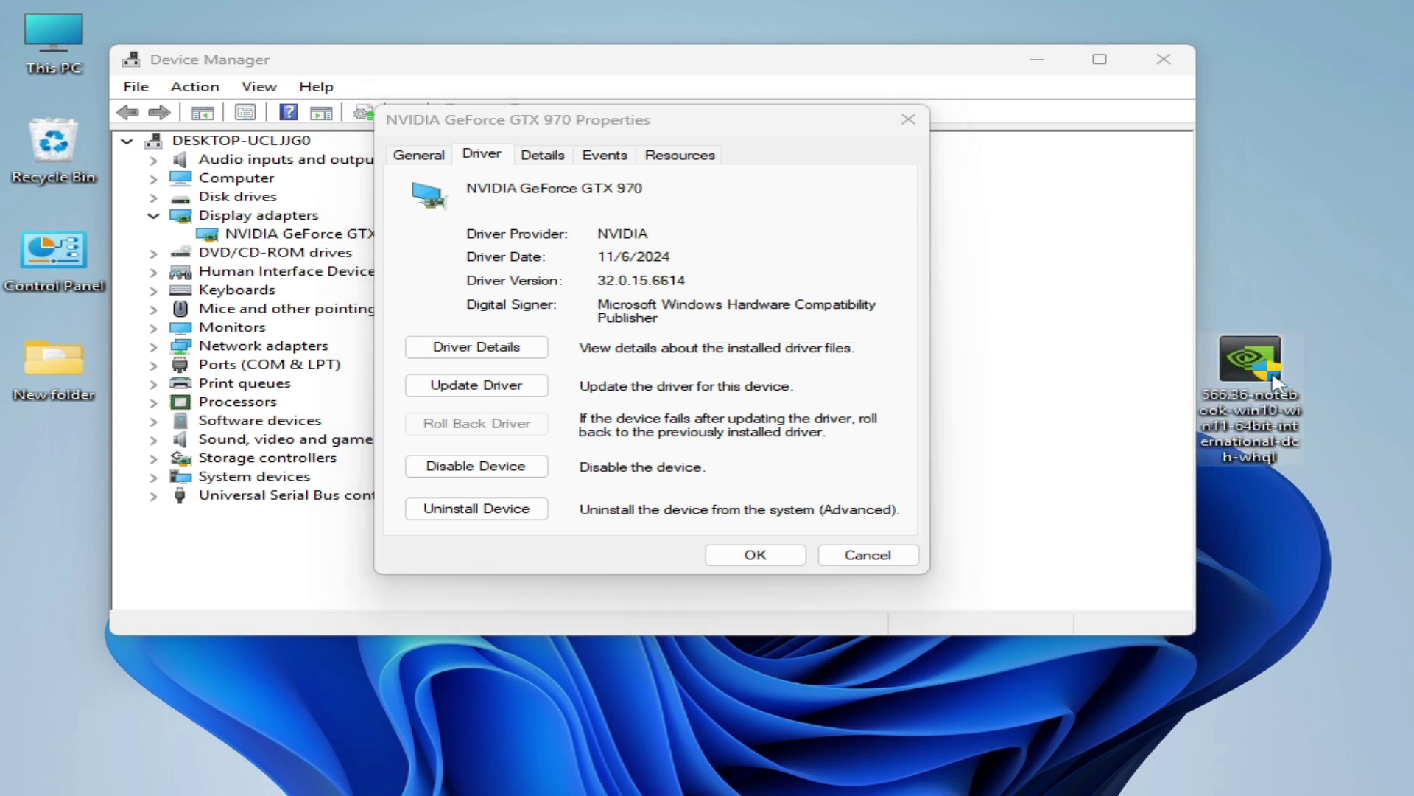
{"action": "left_click", "coordinate": [771, 557]}
{"action": "left_click", "coordinate": [1162, 59]}
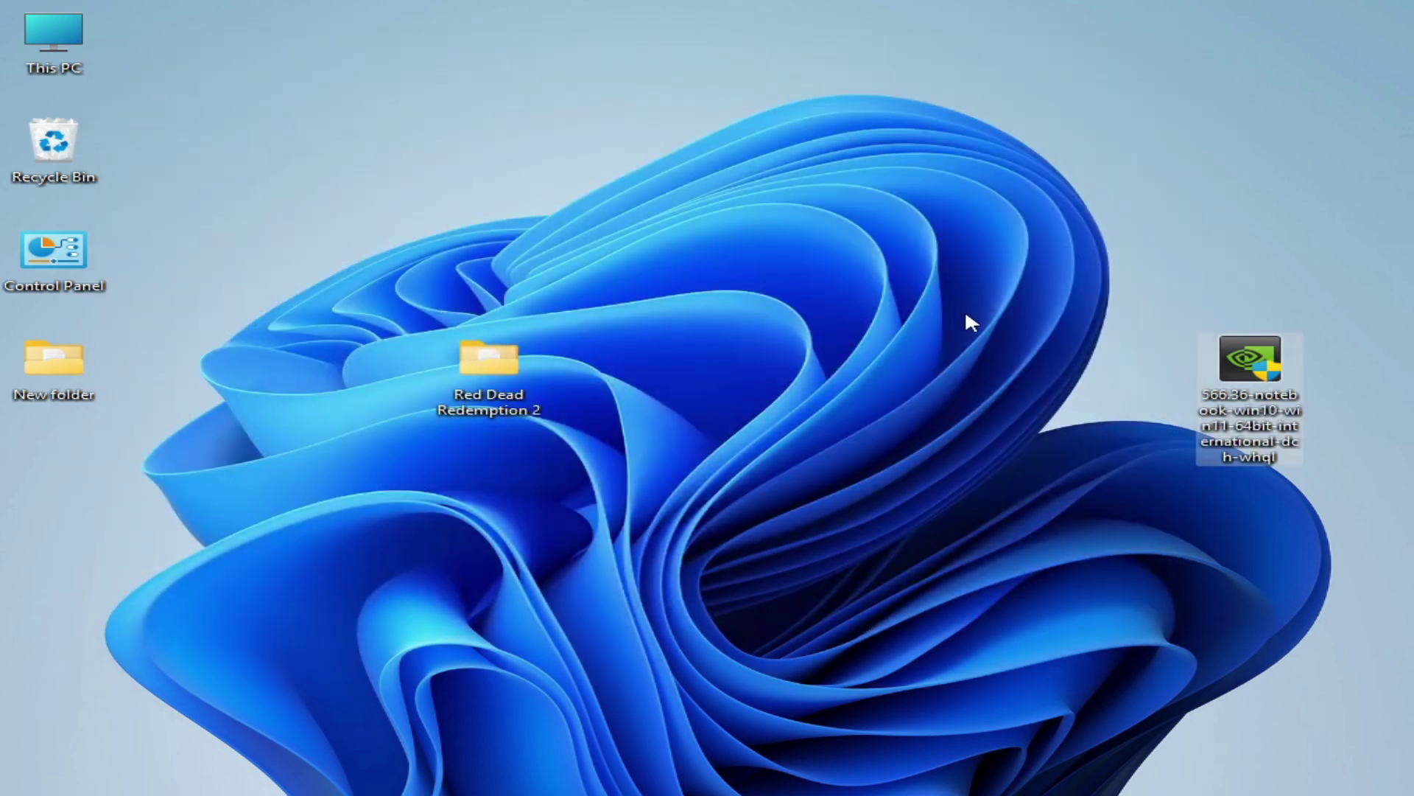
Step: Run the NVIDIA 566.36 installer as administrator
{"action": "left_click_drag", "start_coordinate": [1265, 368], "coordinate": [735, 223]}
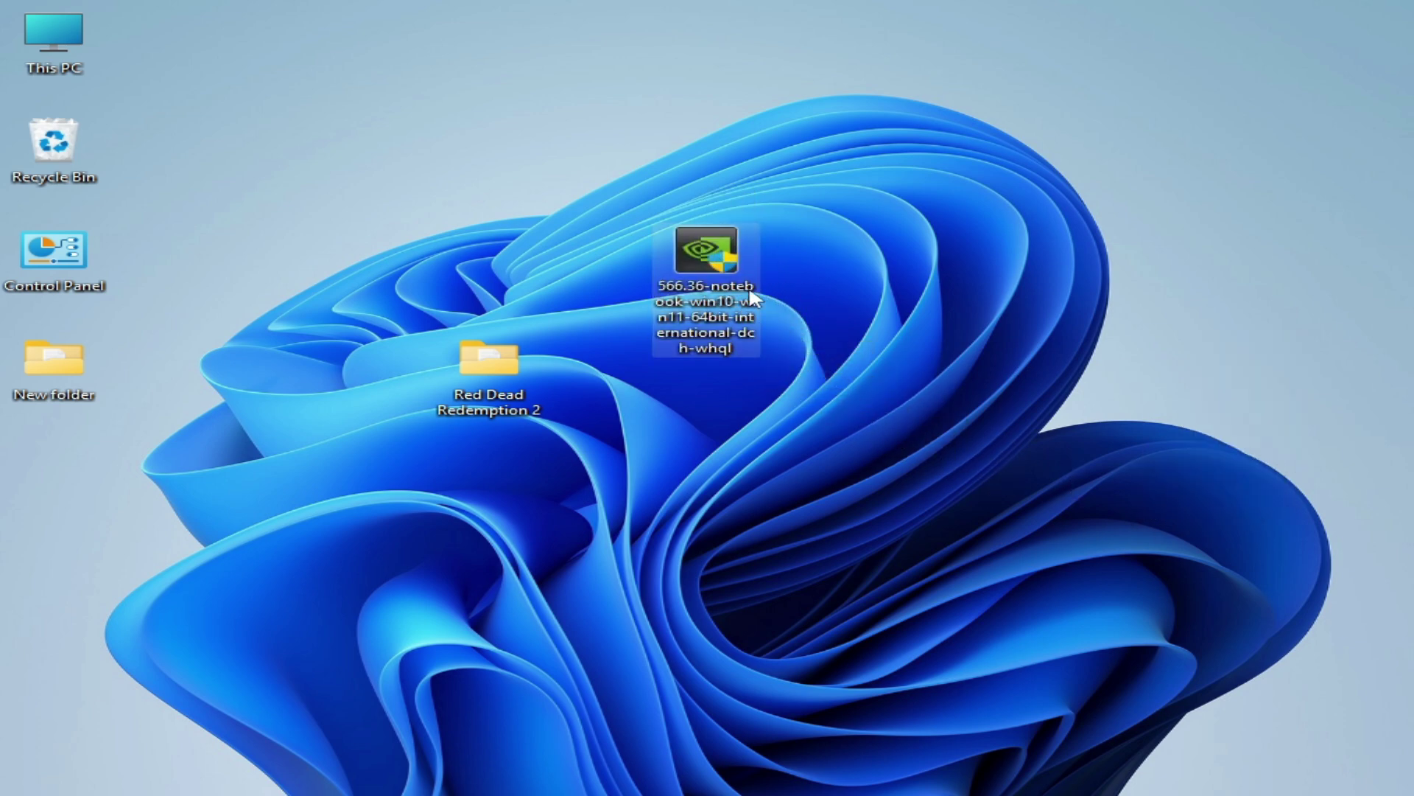
{"action": "mouse_move", "coordinate": [767, 313]}
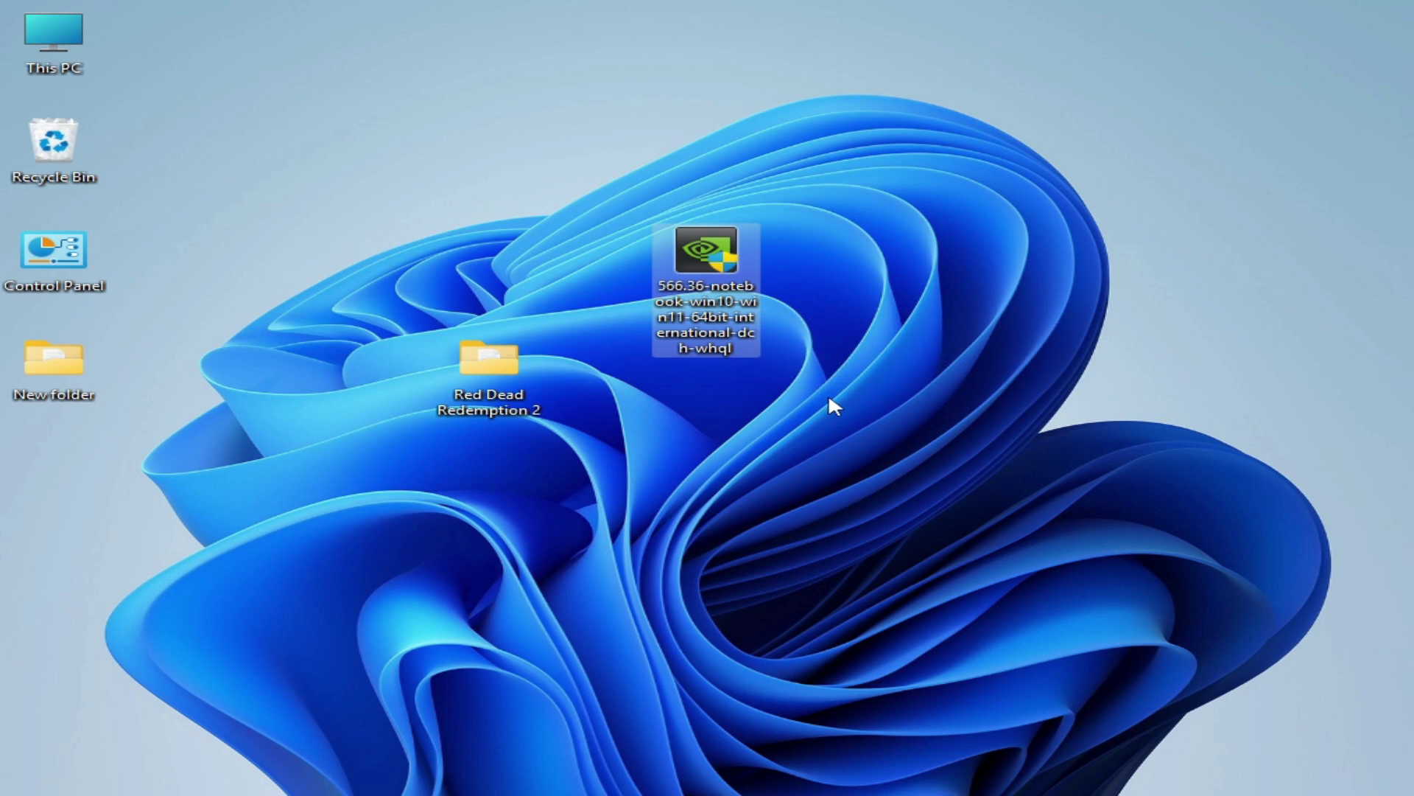
{"action": "right_click", "coordinate": [732, 281]}
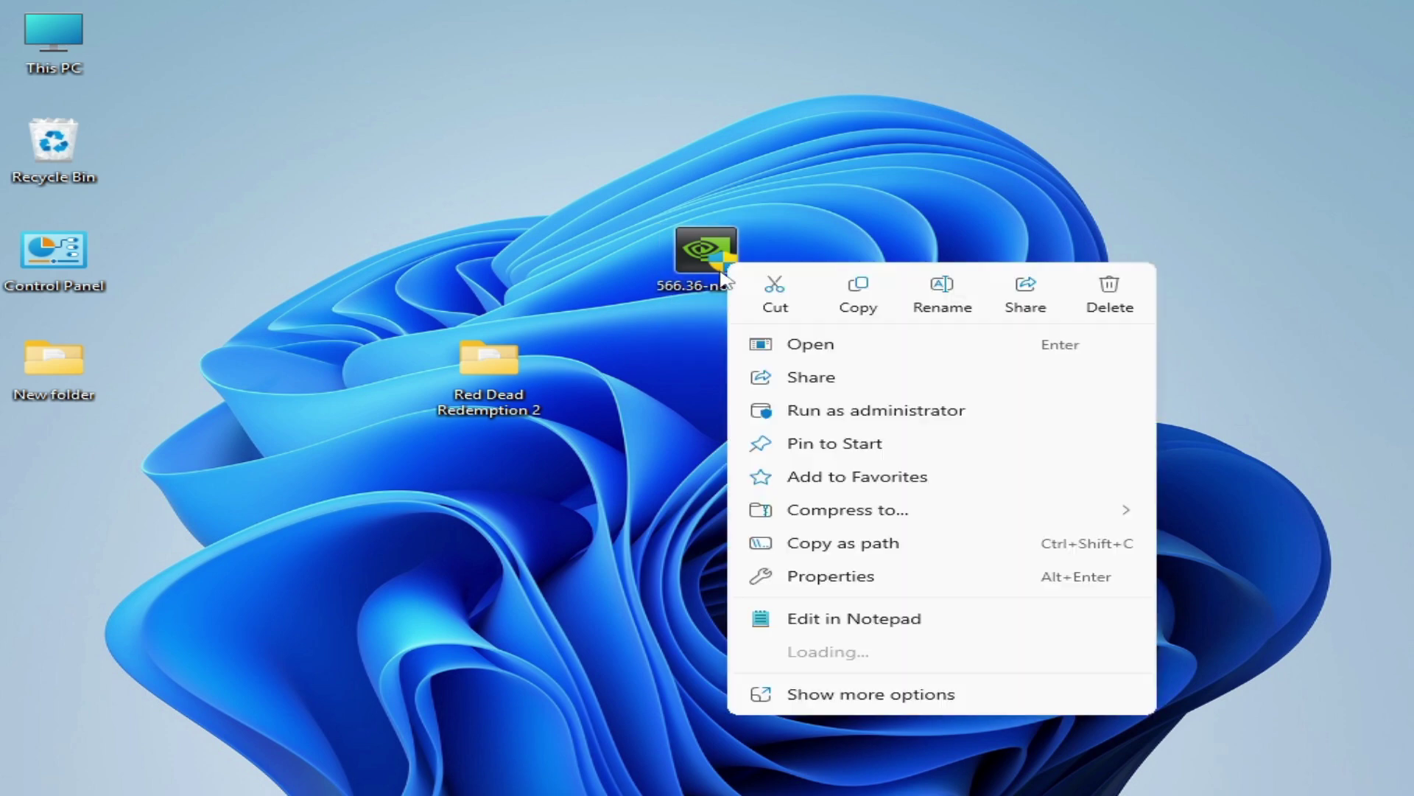
{"action": "right_click", "coordinate": [689, 247]}
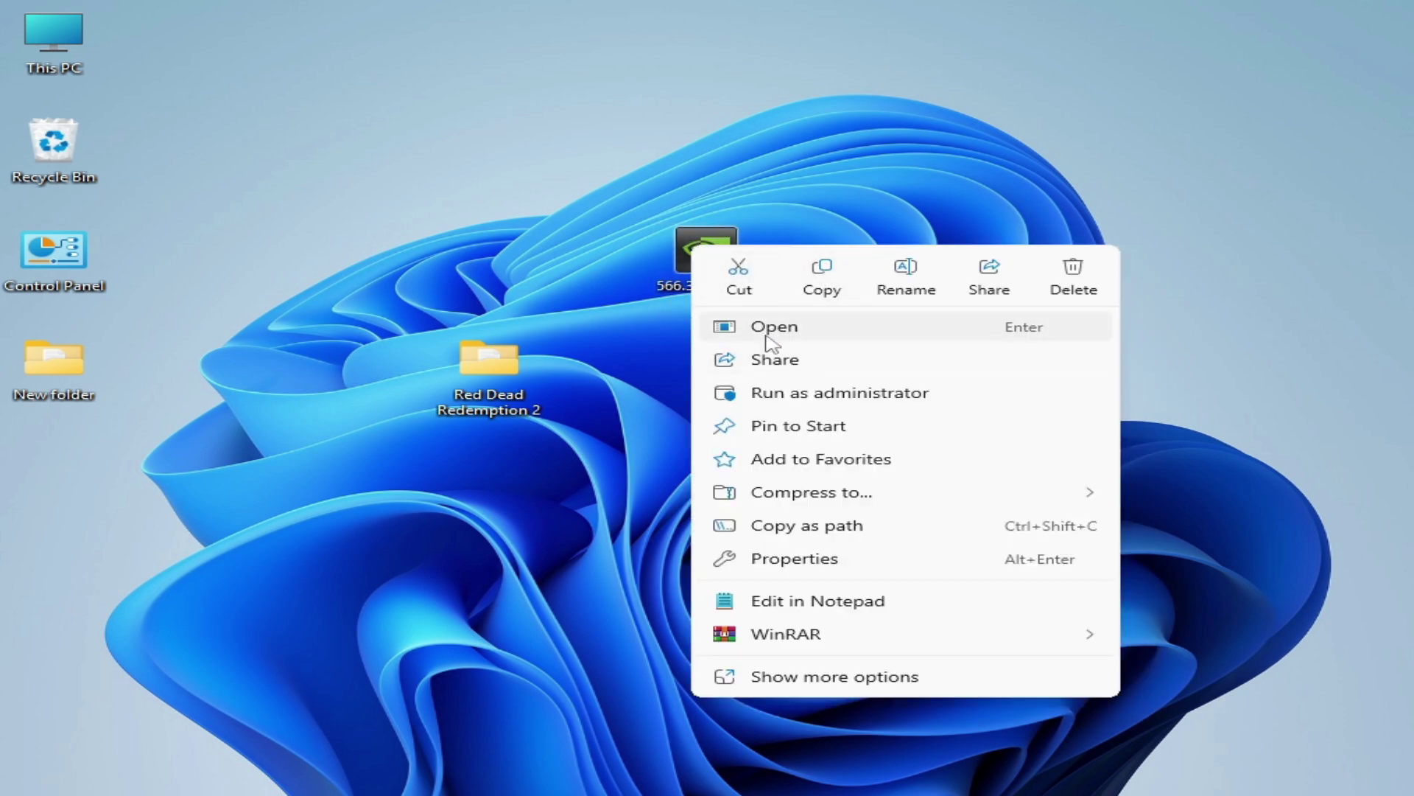
{"action": "left_click", "coordinate": [837, 401]}
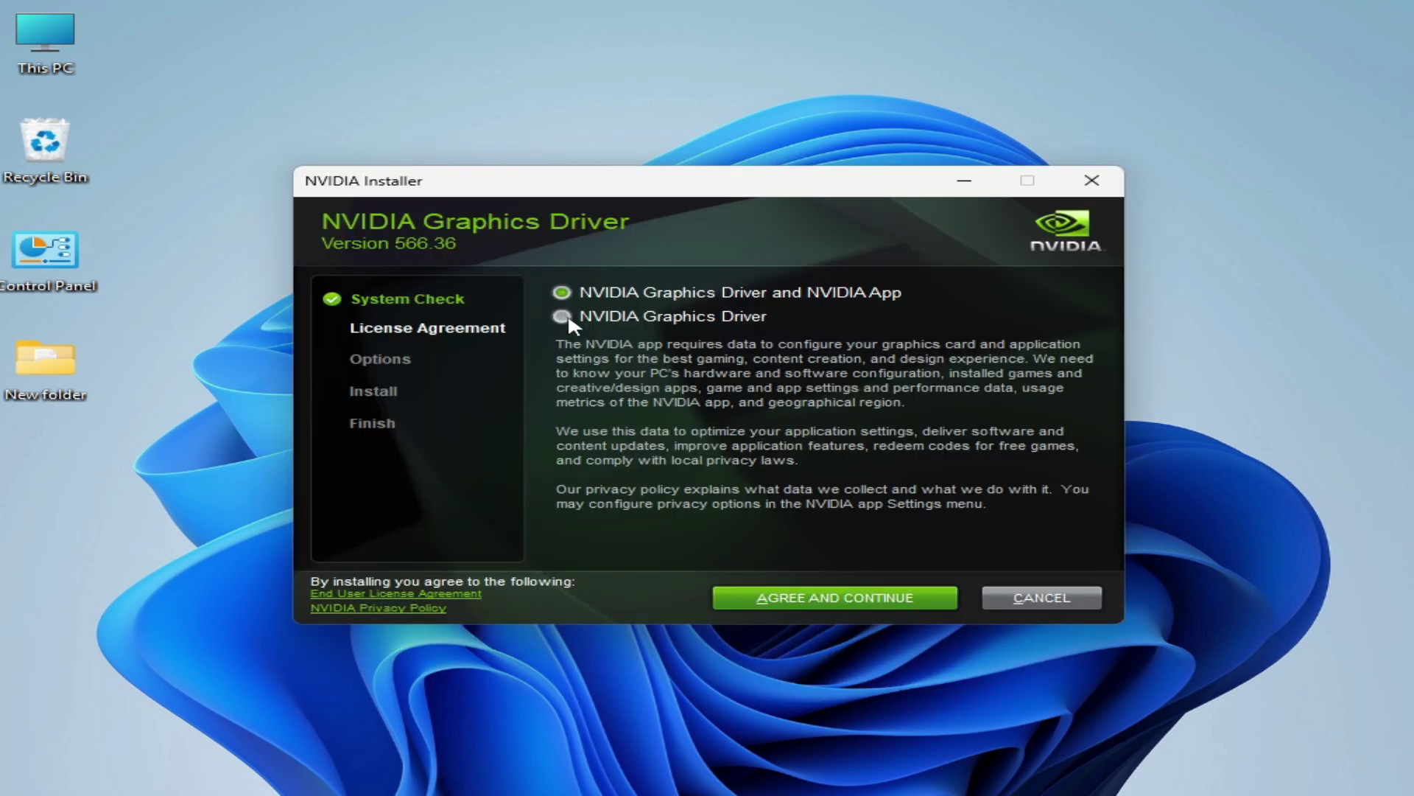
Step: Choose the graphics-driver-only install, accept the license, and continue with Custom (Advanced) installation
{"action": "left_click", "coordinate": [563, 318]}
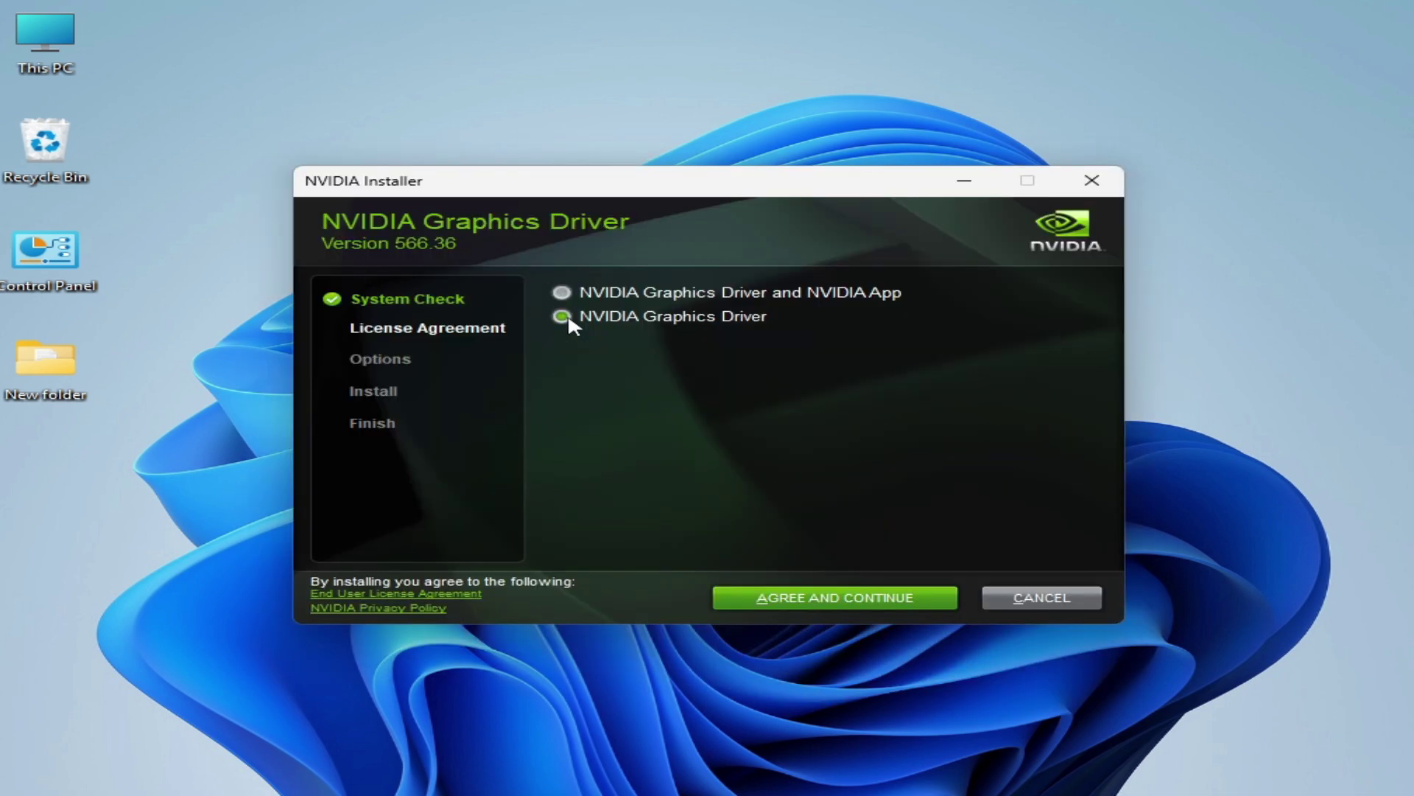
{"action": "left_click", "coordinate": [842, 602]}
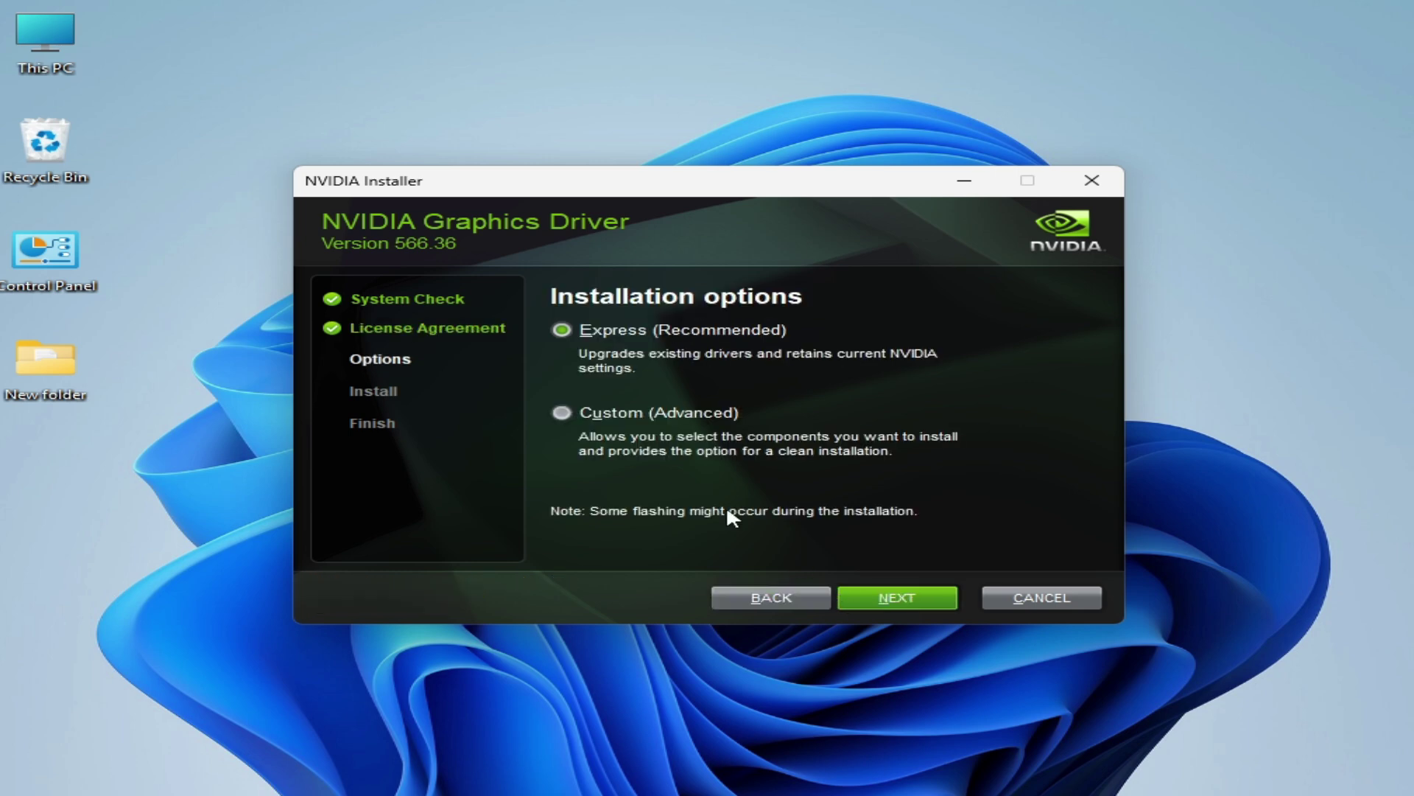
{"action": "left_click", "coordinate": [564, 414]}
{"action": "left_click", "coordinate": [898, 603]}
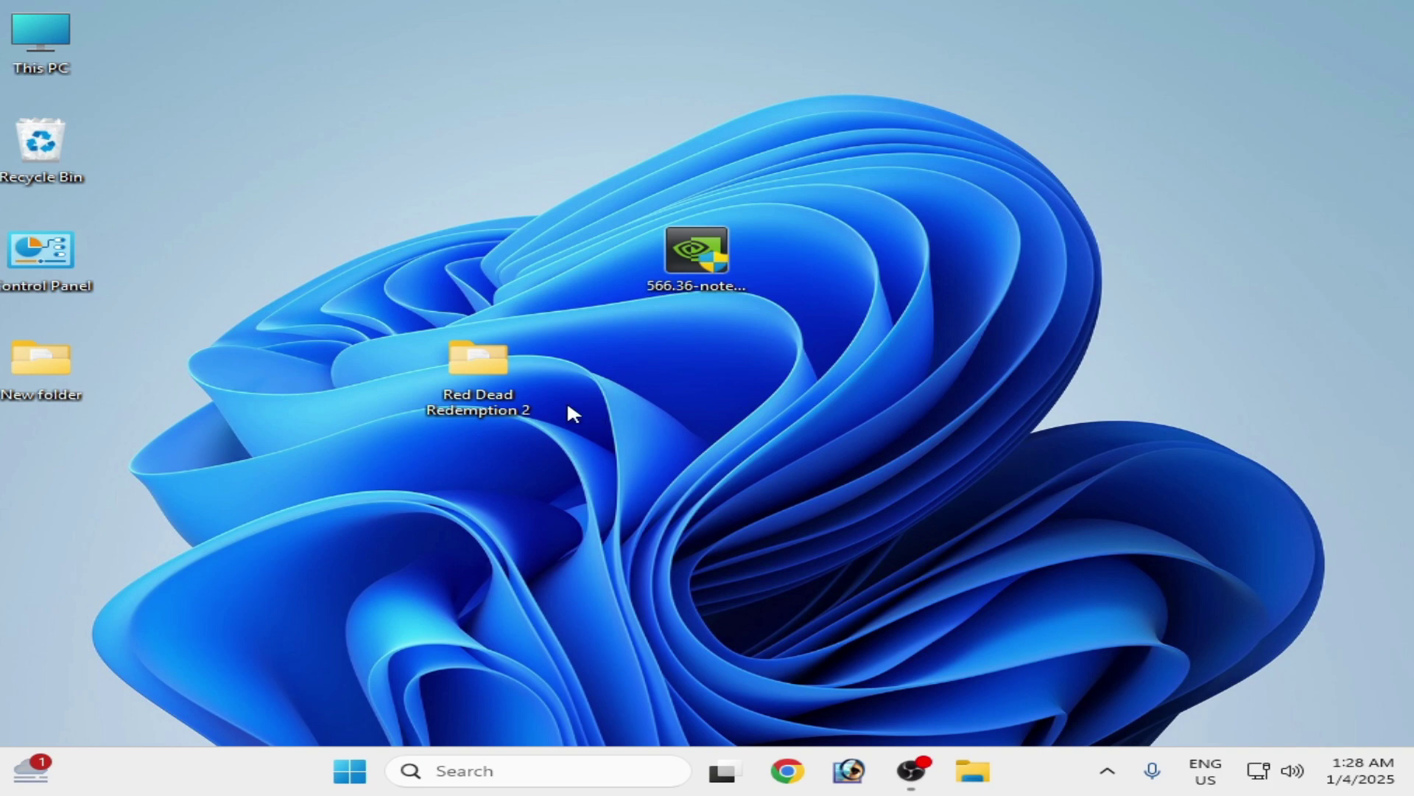
Step: In the Red Dead Redemption 2 folder, set Launcher to Windows 7 compatibility mode as administrator
{"action": "double_click", "coordinate": [515, 365]}
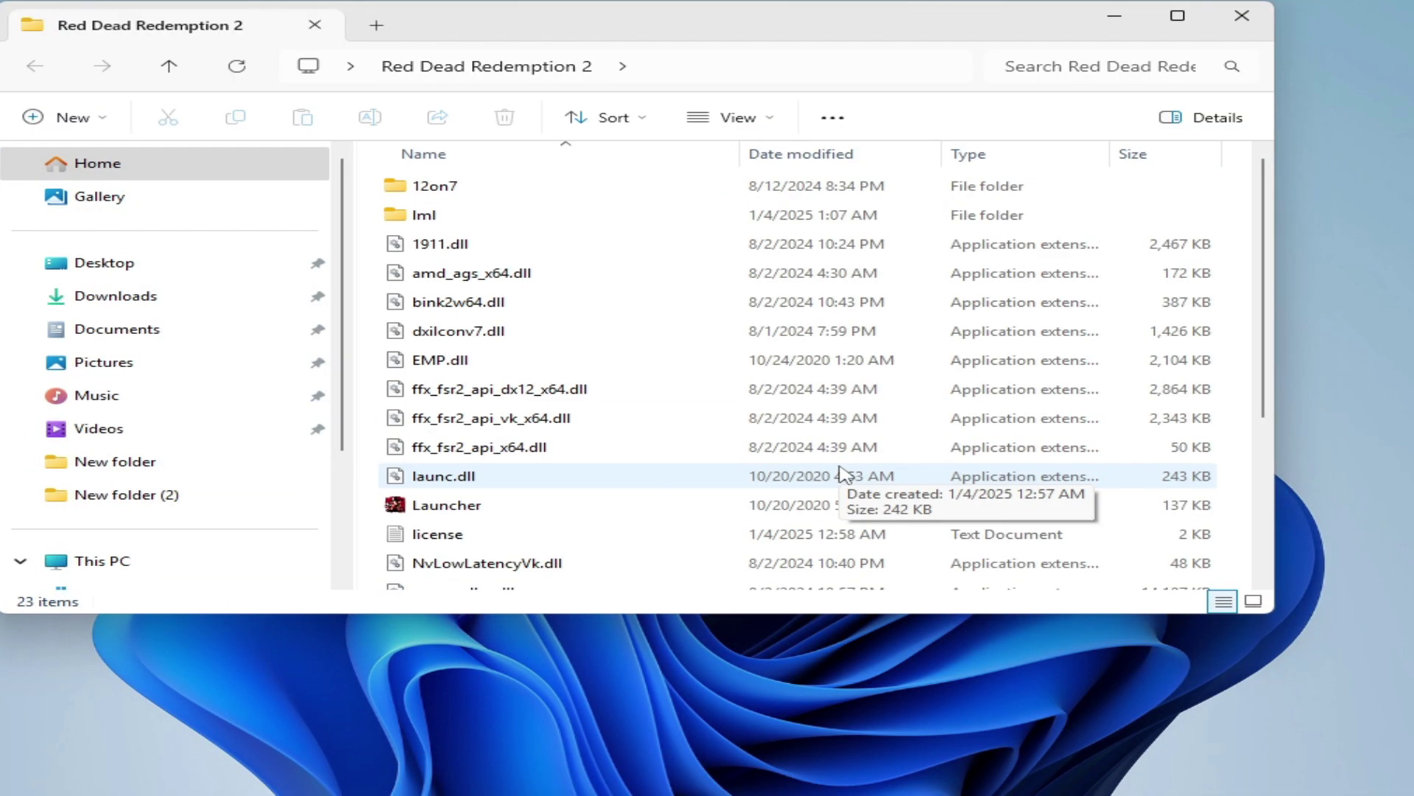
{"action": "scroll", "coordinate": [1272, 272], "scroll_direction": "down", "scroll_amount": 2}
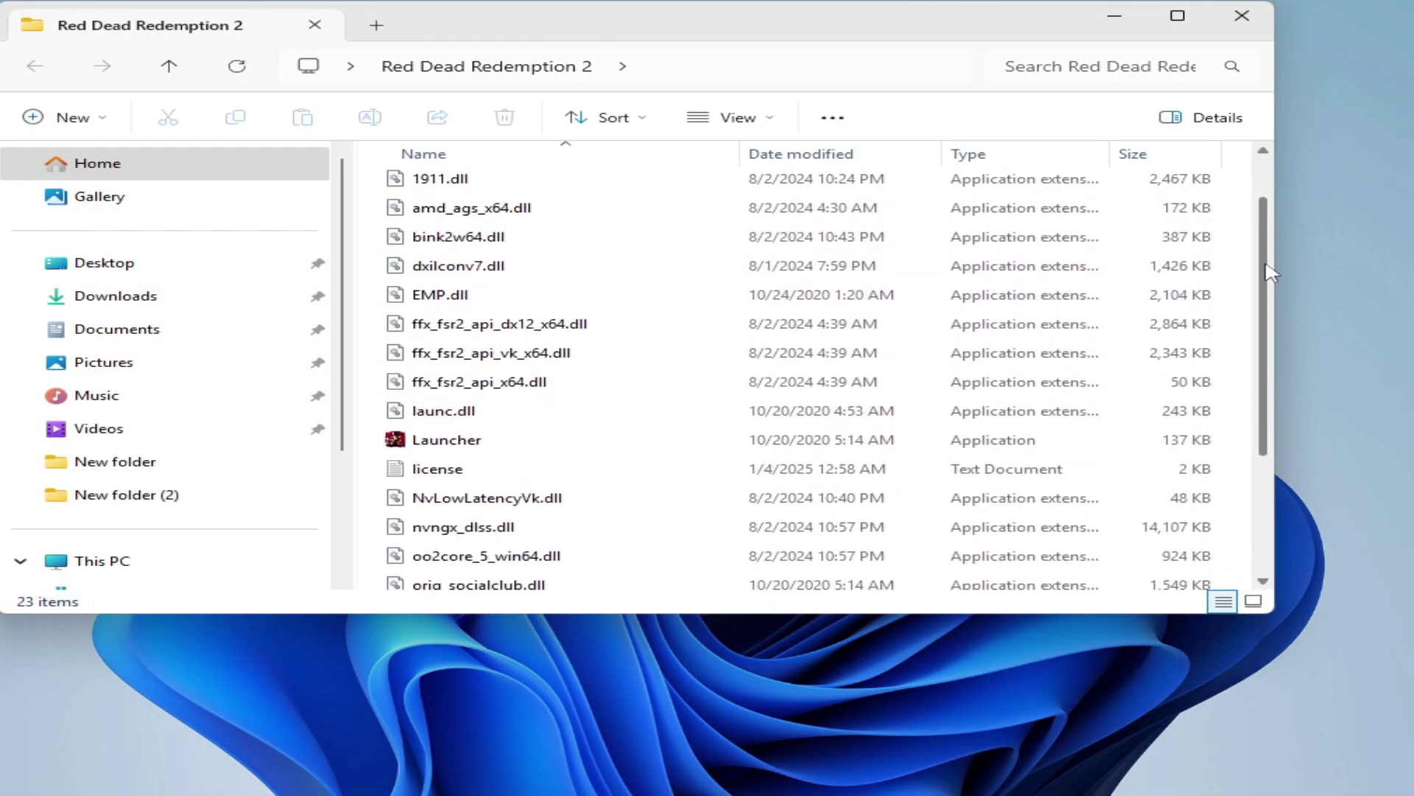
{"action": "scroll", "coordinate": [1272, 273], "scroll_direction": "down", "scroll_amount": 2}
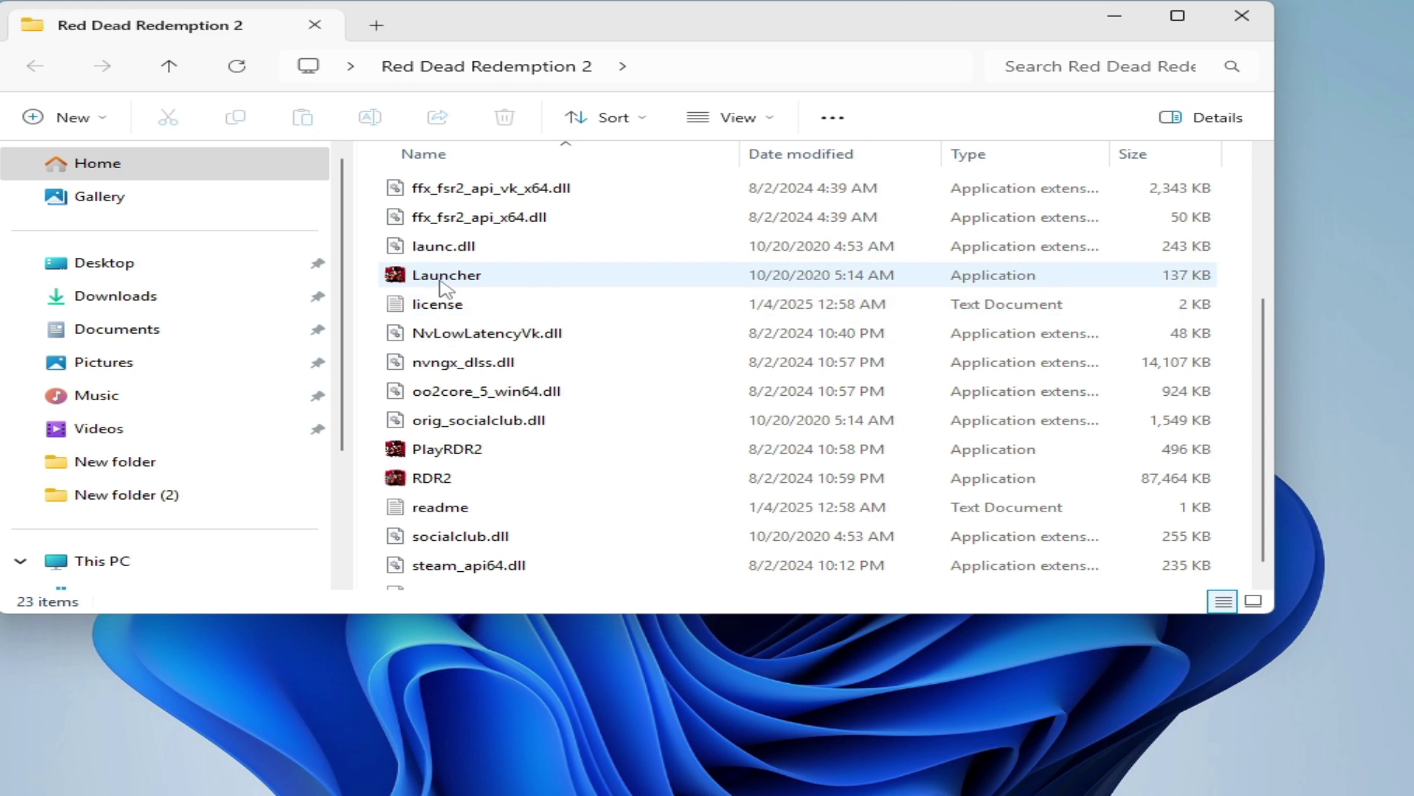
{"action": "right_click", "coordinate": [445, 286]}
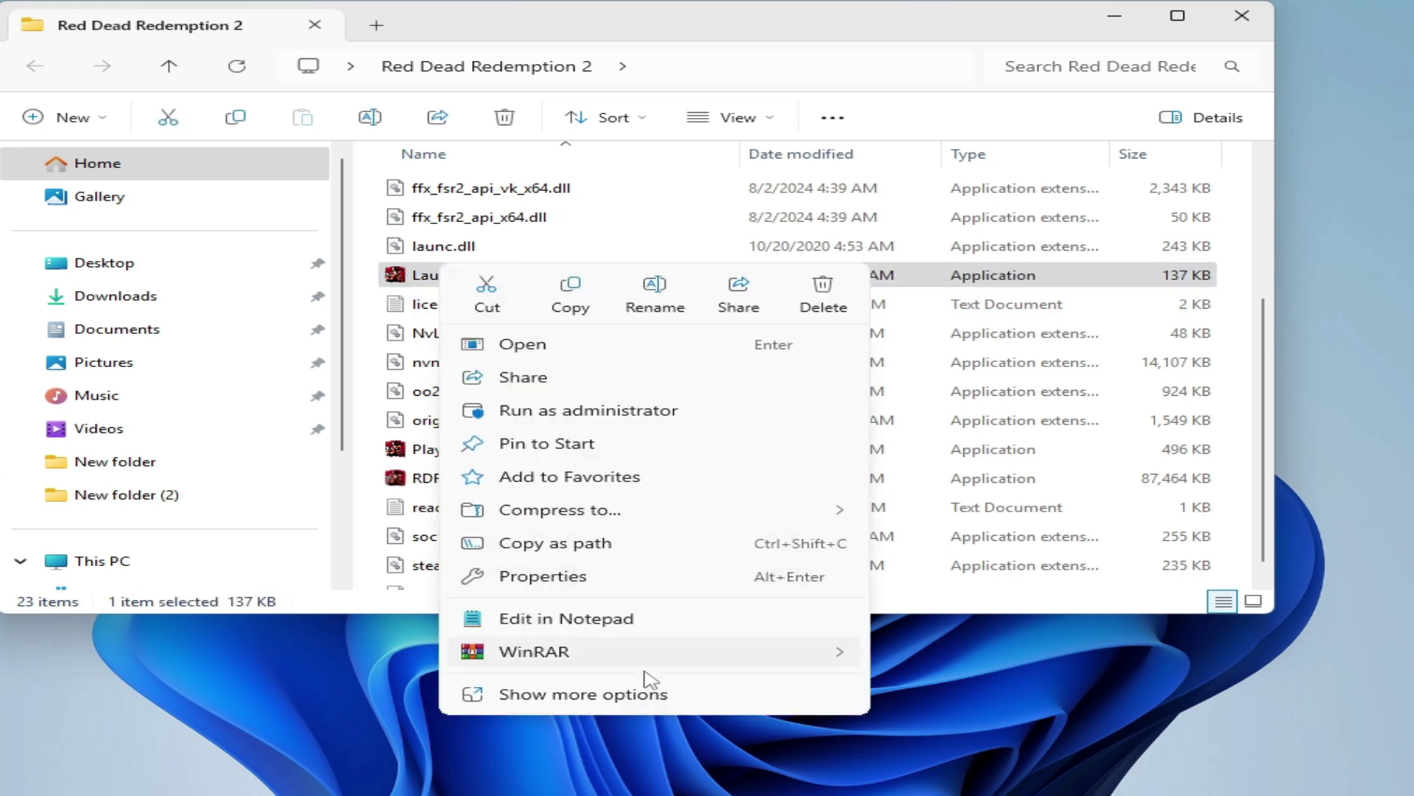
{"action": "left_click", "coordinate": [553, 580]}
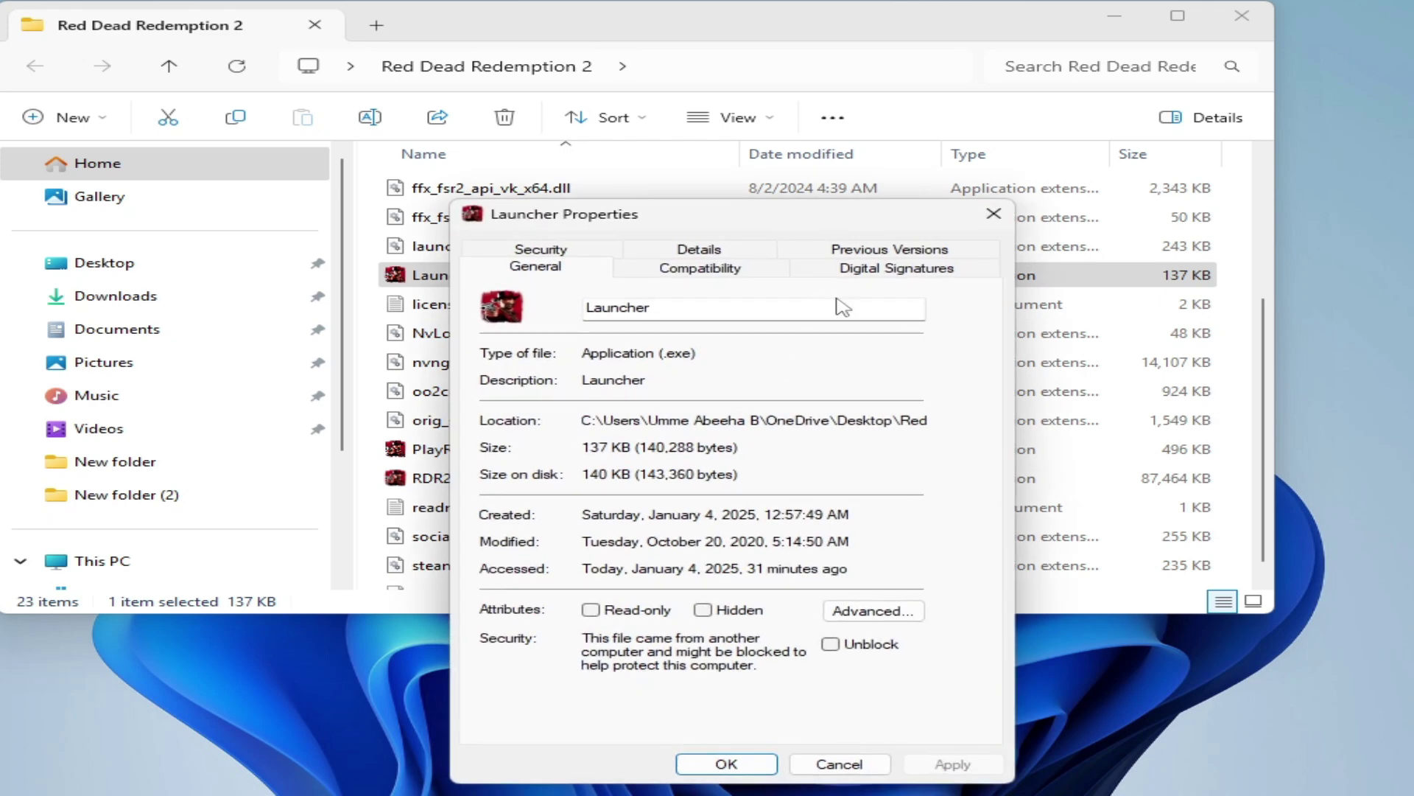
{"action": "left_click", "coordinate": [722, 268]}
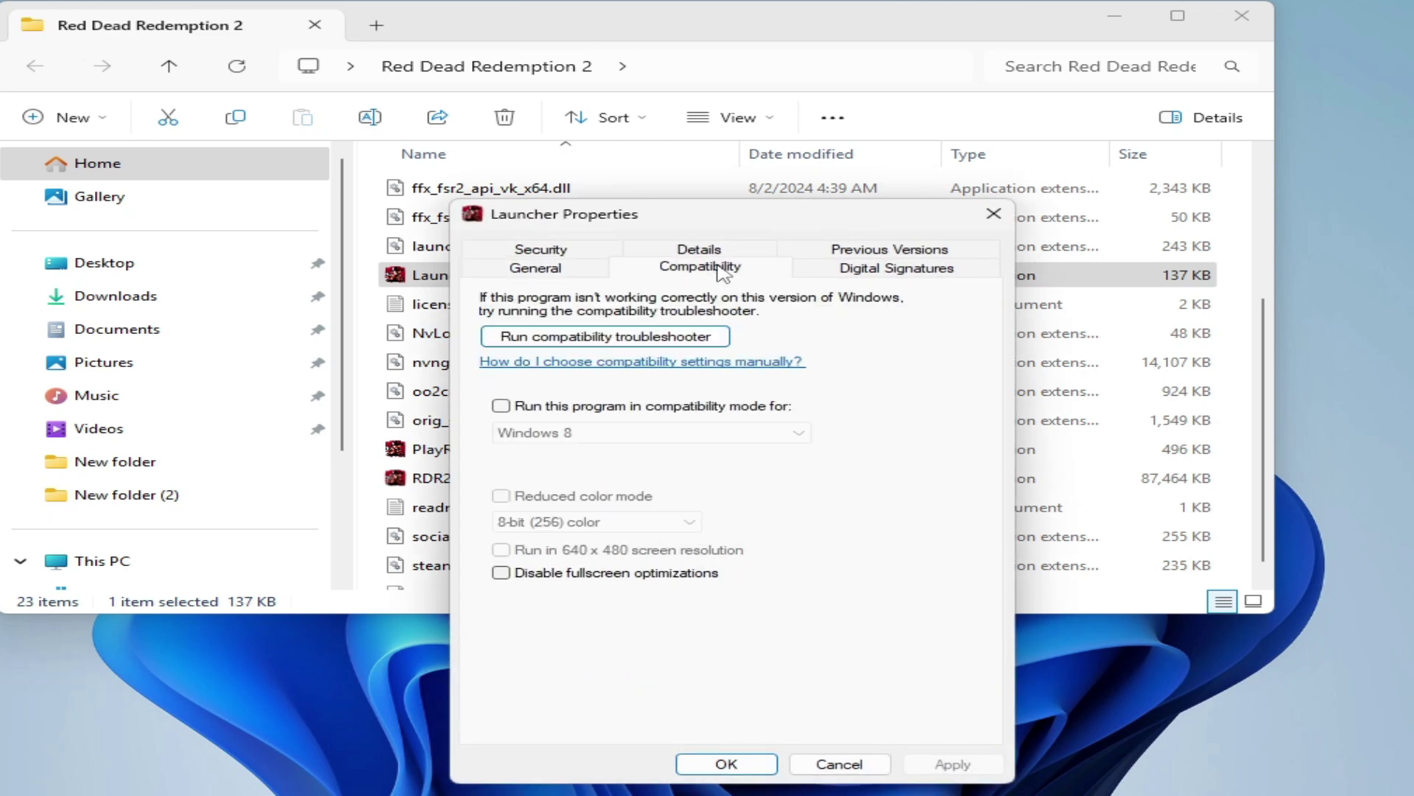
{"action": "left_click", "coordinate": [502, 406]}
{"action": "left_click", "coordinate": [727, 440]}
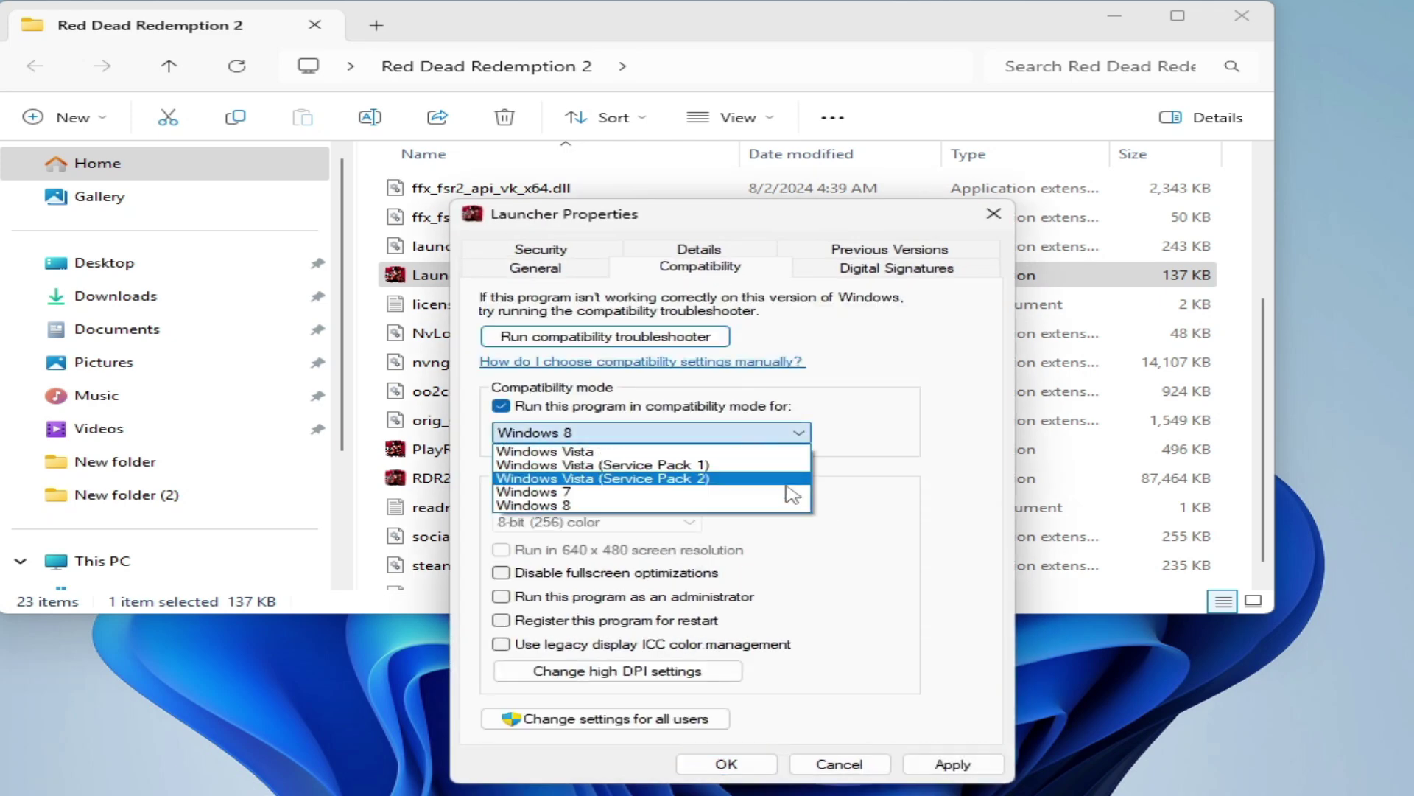
{"action": "left_click", "coordinate": [582, 498]}
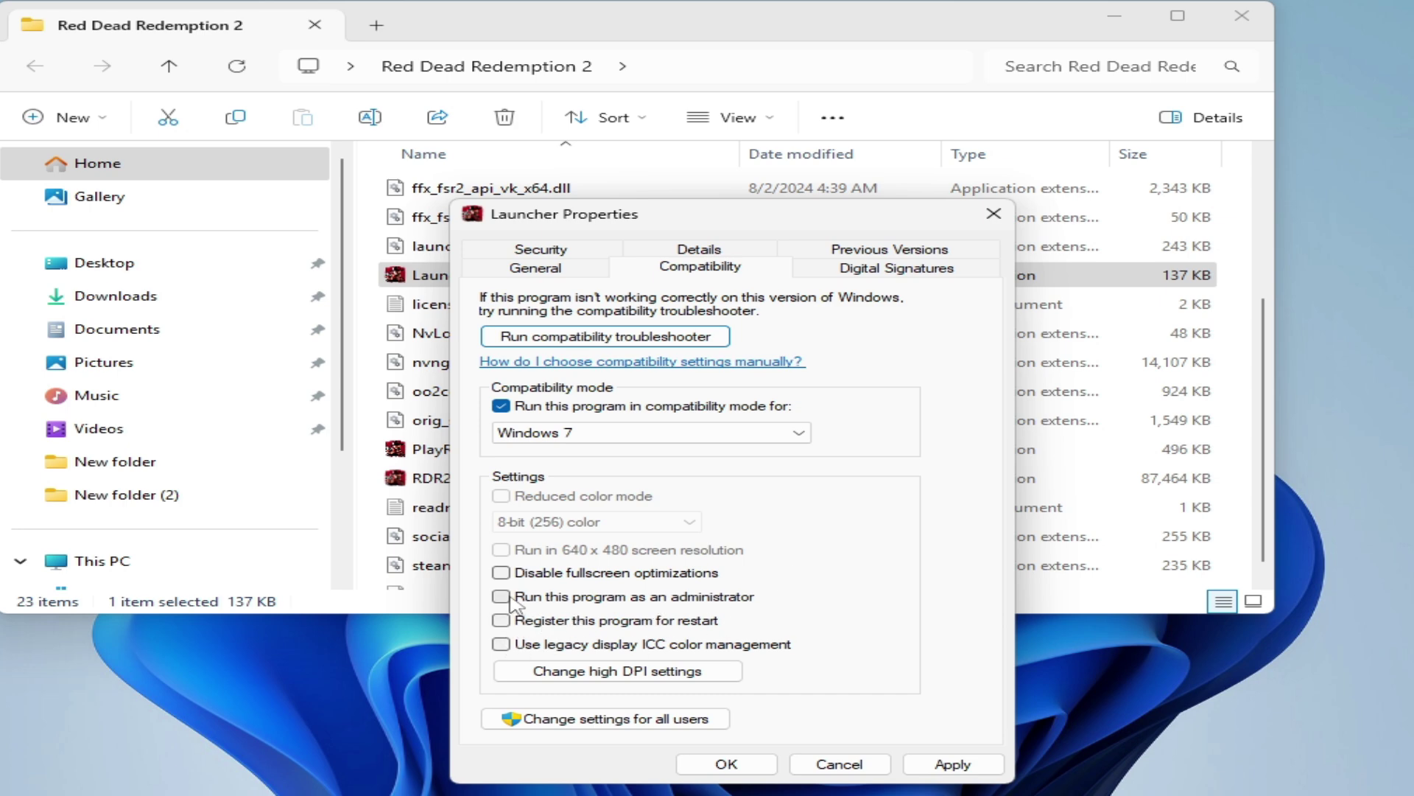
{"action": "left_click", "coordinate": [950, 764]}
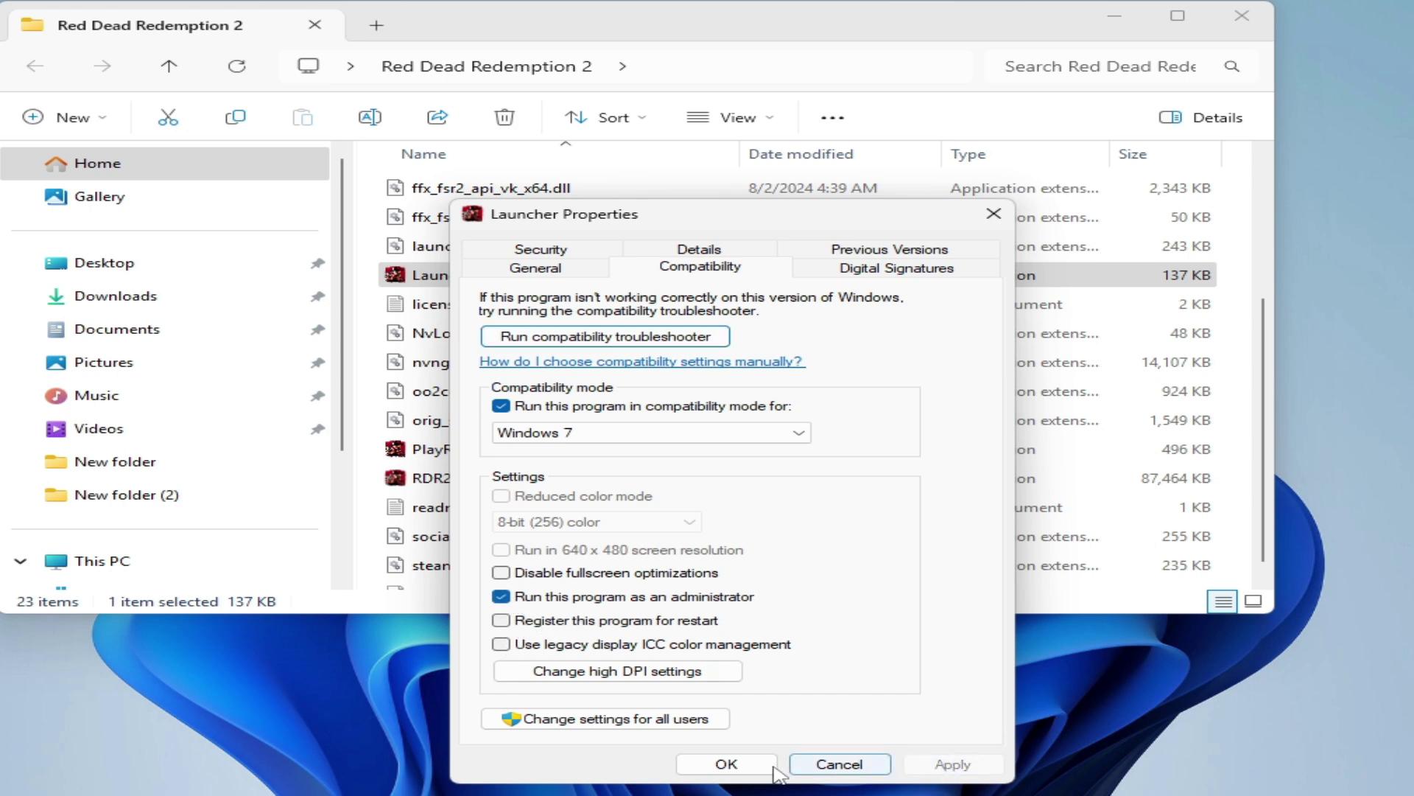
{"action": "left_click", "coordinate": [727, 764]}
Step: Set PlayRDR2 to Windows 7 compatibility mode and run as administrator
{"action": "right_click", "coordinate": [454, 452]}
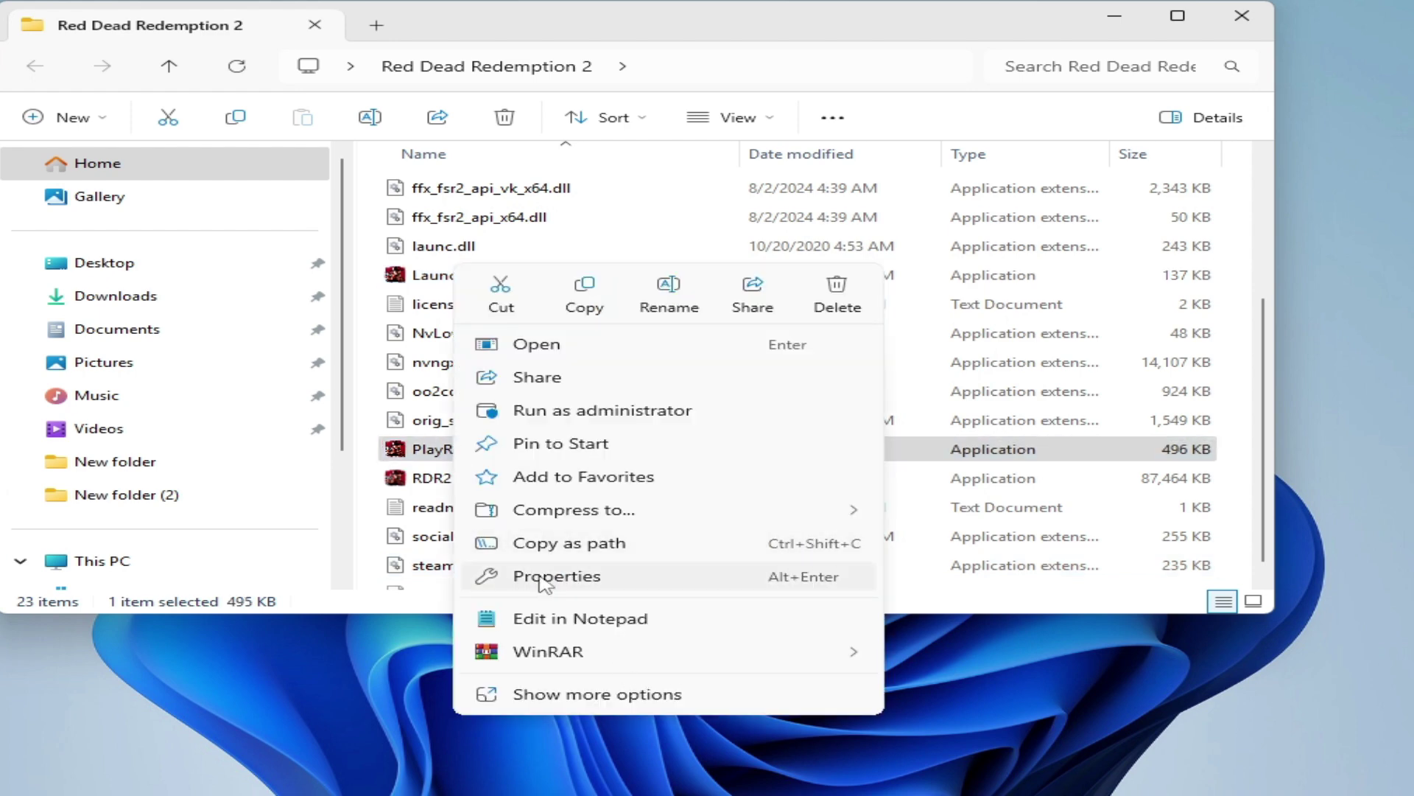
{"action": "left_click", "coordinate": [553, 577]}
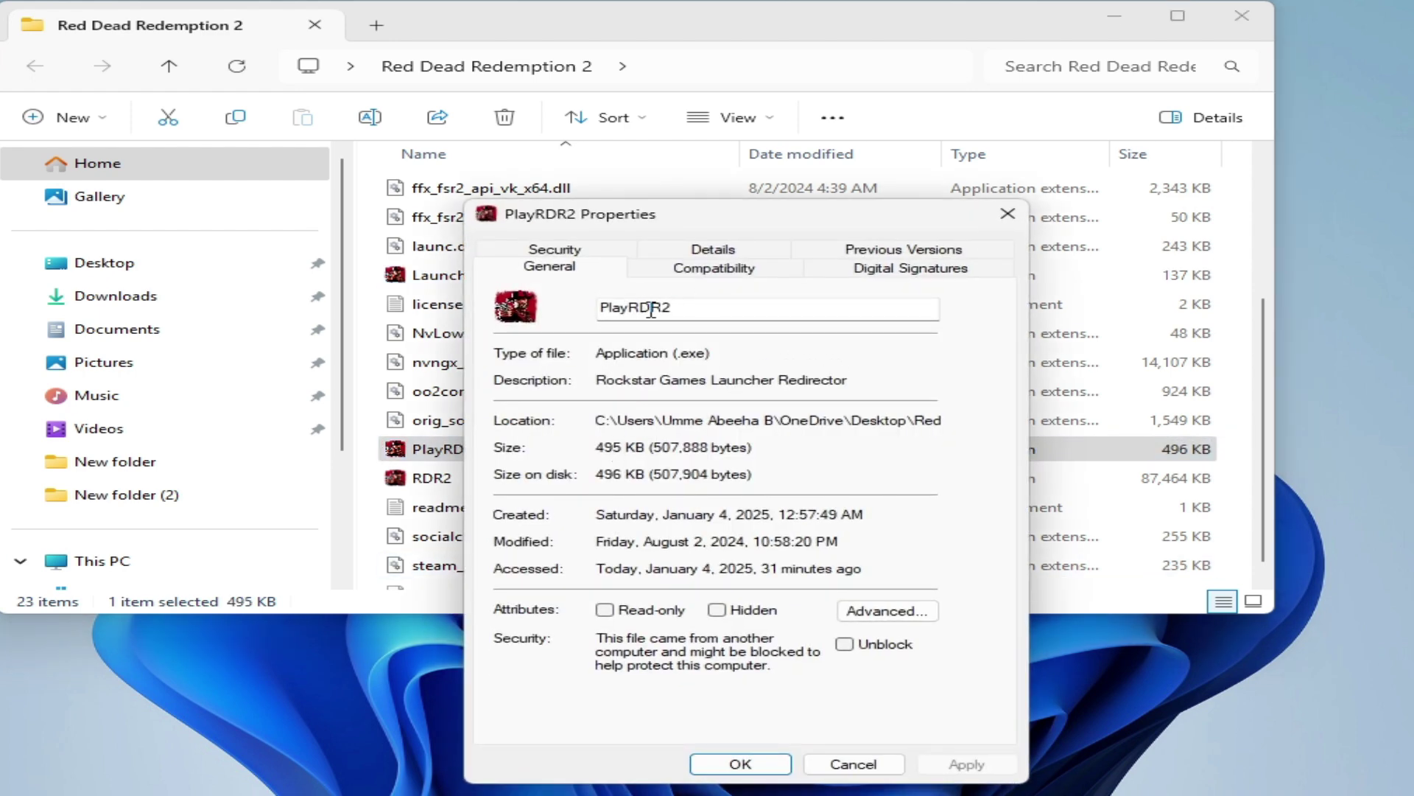
{"action": "left_click", "coordinate": [714, 268]}
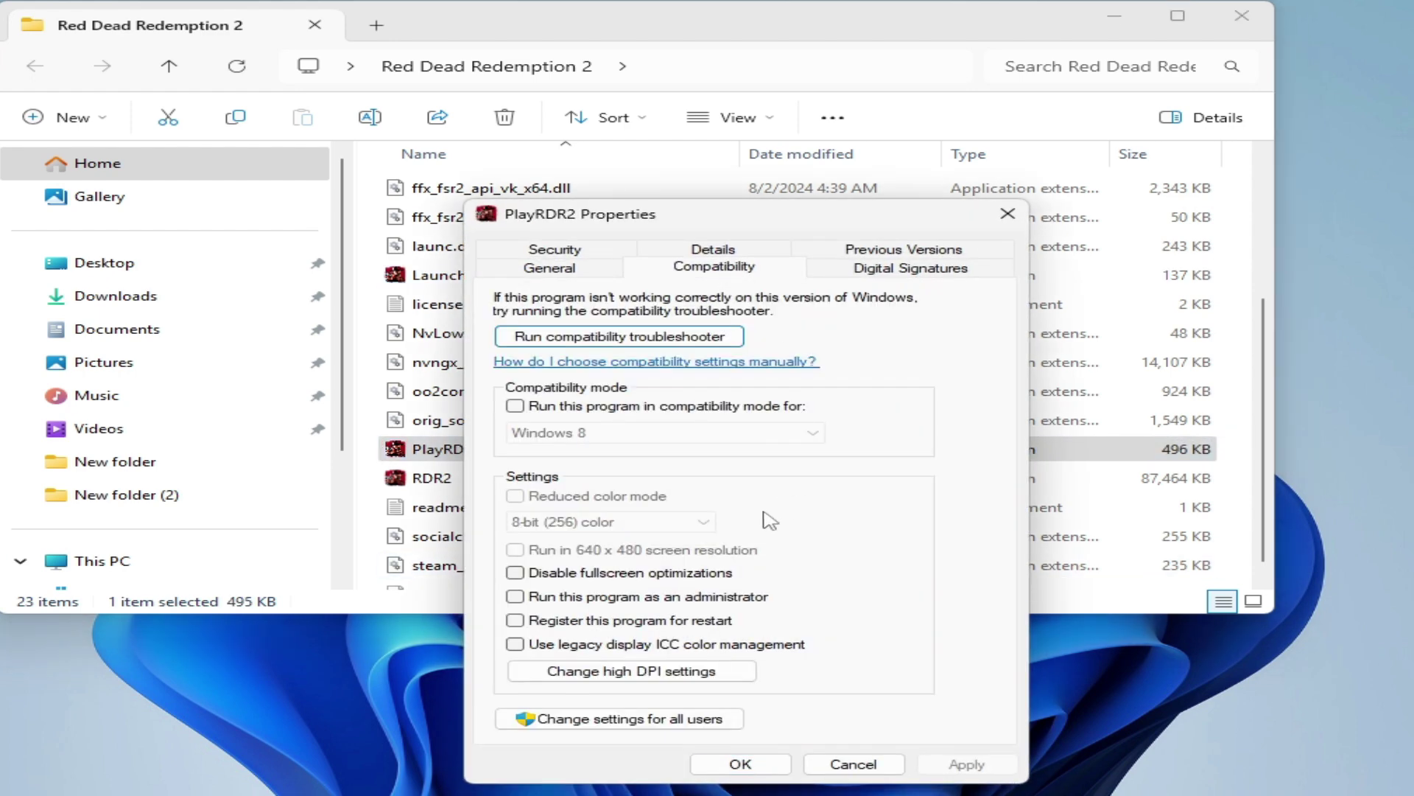
{"action": "left_click", "coordinate": [515, 405]}
{"action": "left_click", "coordinate": [582, 433]}
{"action": "left_click", "coordinate": [578, 492]}
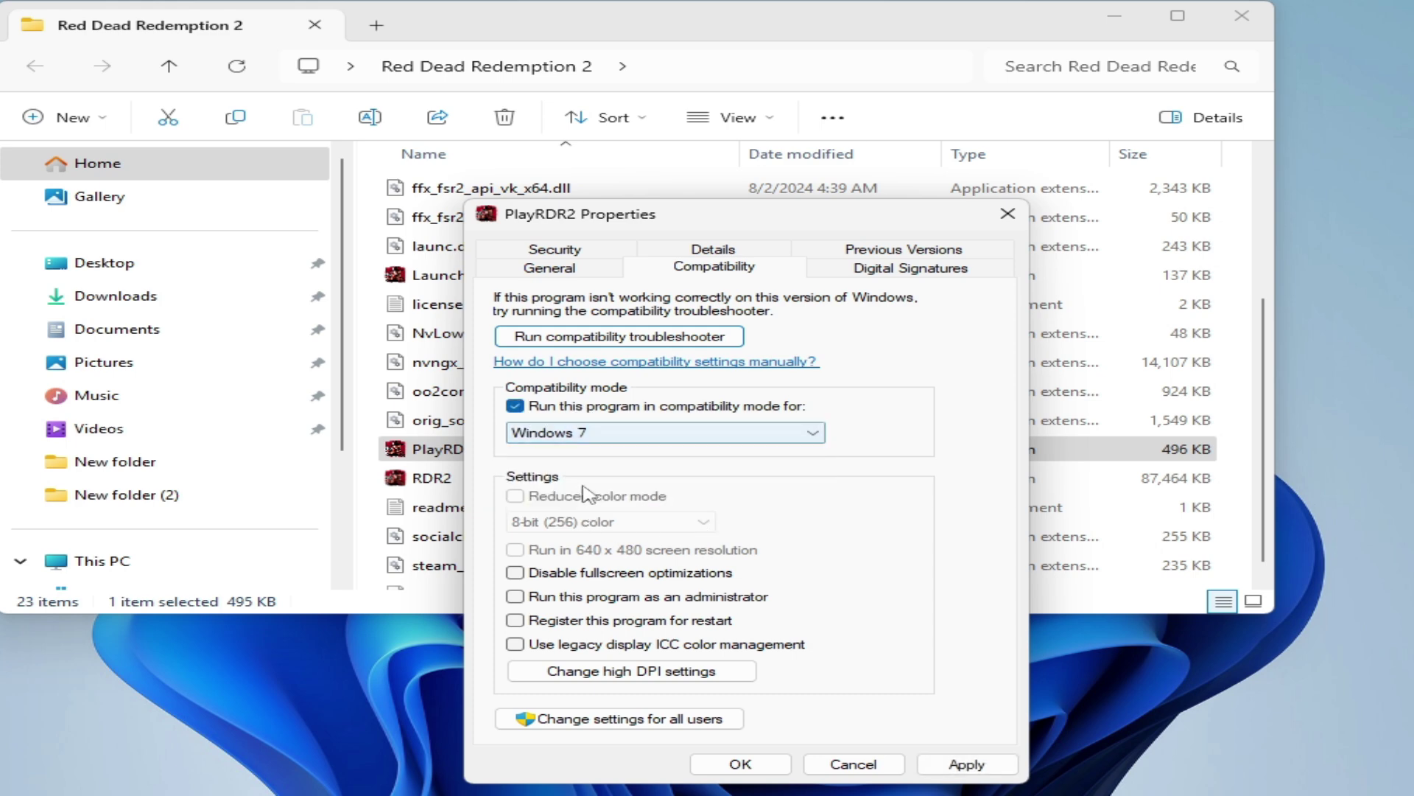
{"action": "left_click", "coordinate": [951, 764]}
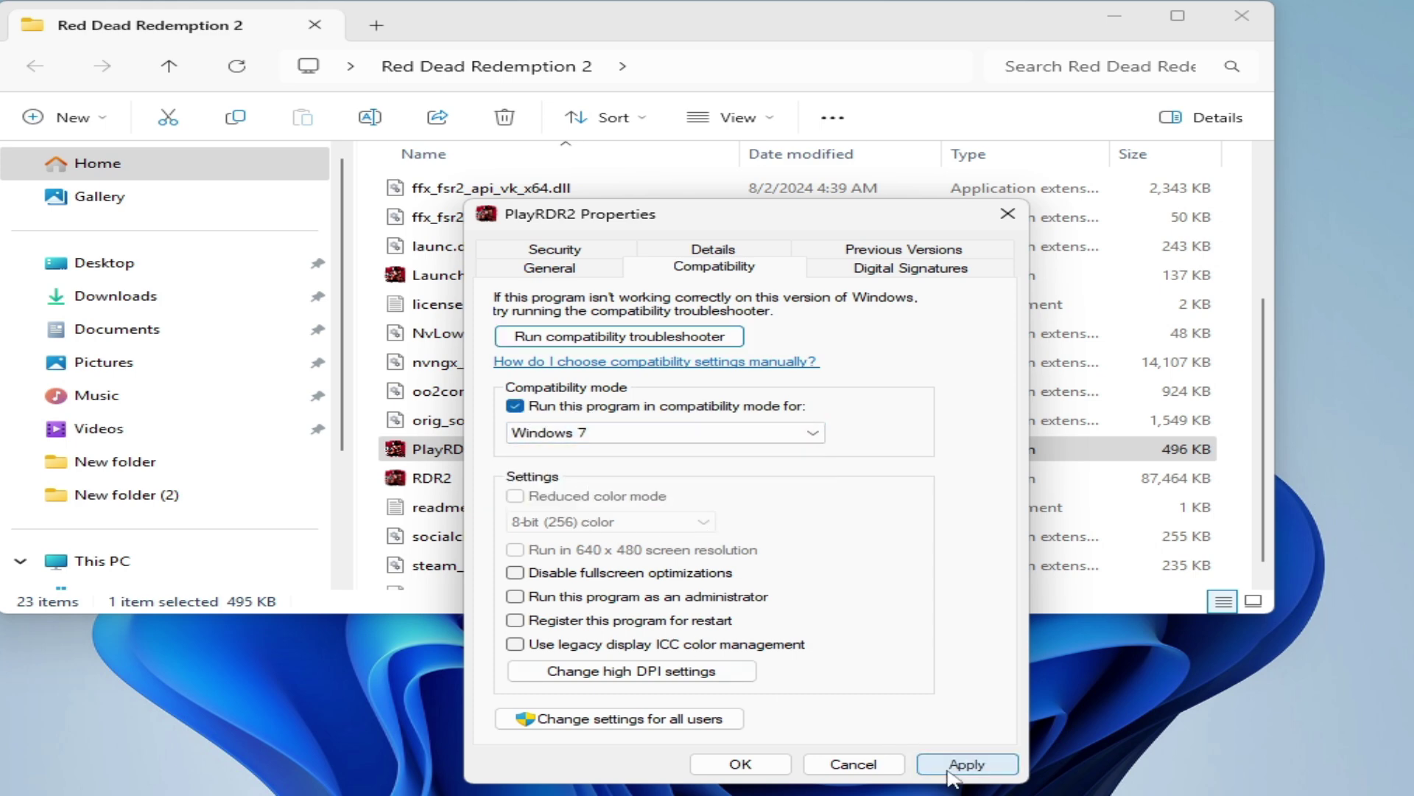
{"action": "left_click", "coordinate": [515, 620]}
{"action": "left_click", "coordinate": [516, 620]}
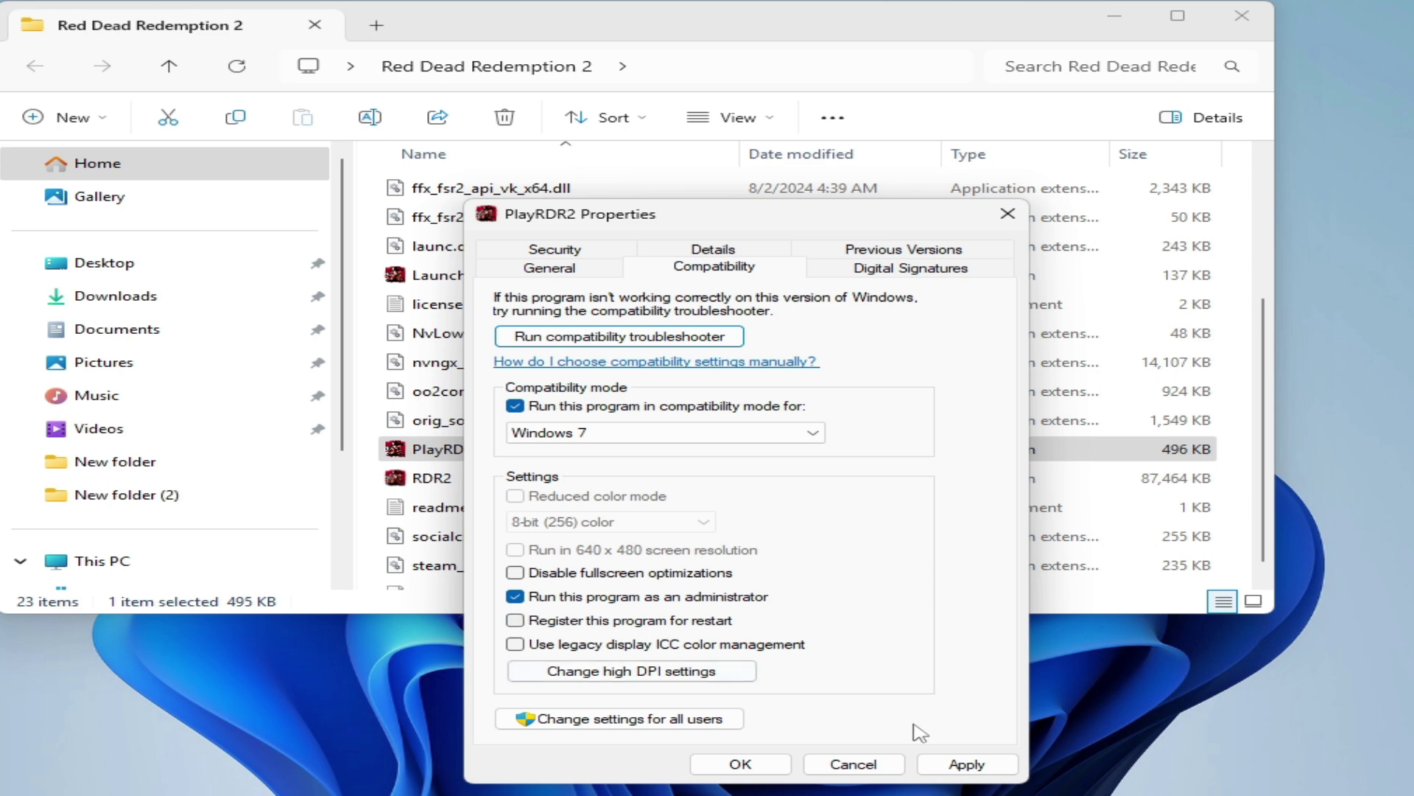
{"action": "left_click", "coordinate": [961, 764]}
{"action": "left_click", "coordinate": [740, 764]}
Step: Set RDR2 to Windows 7 compatibility mode and always run as administrator
{"action": "left_click", "coordinate": [474, 477]}
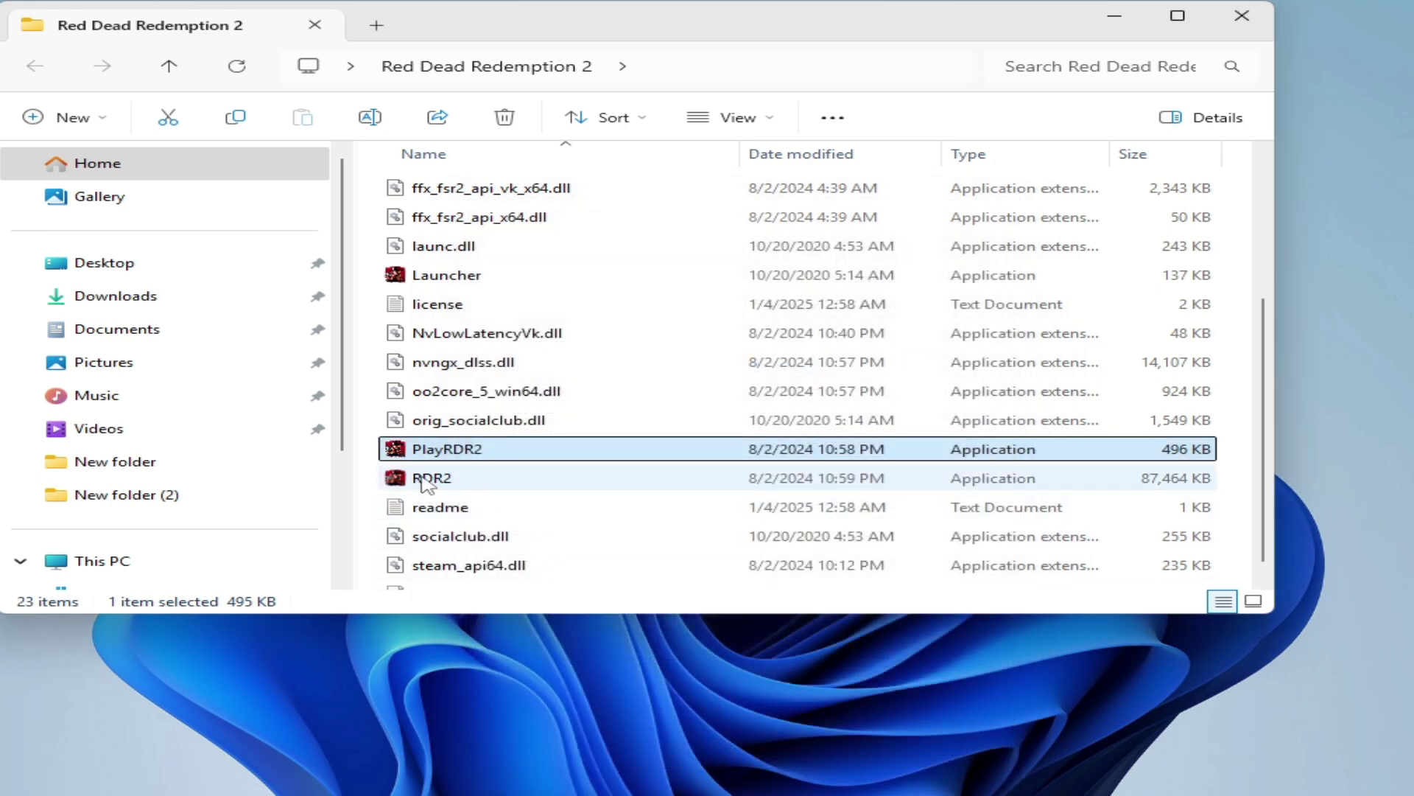
{"action": "right_click", "coordinate": [474, 477]}
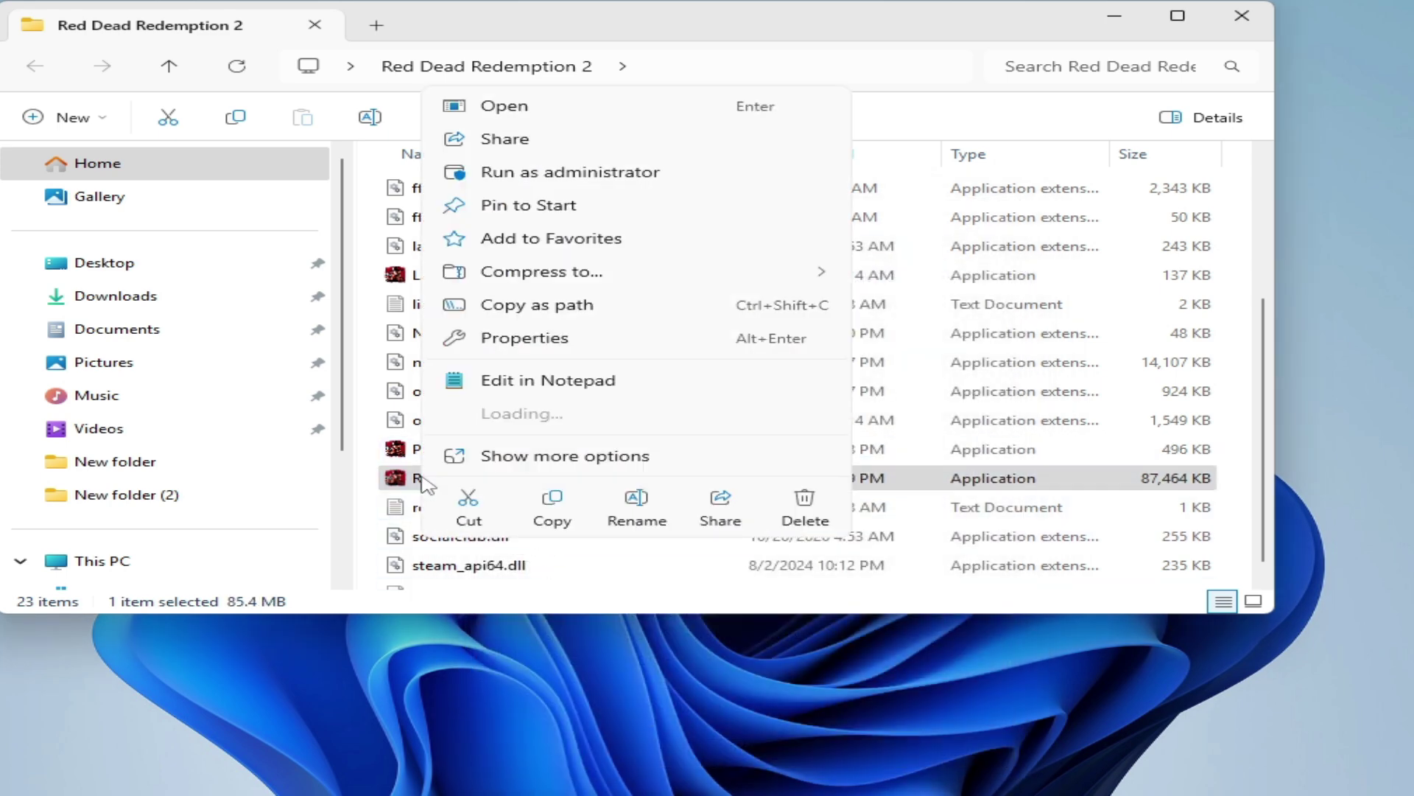
{"action": "left_click", "coordinate": [541, 339]}
{"action": "left_click", "coordinate": [706, 269]}
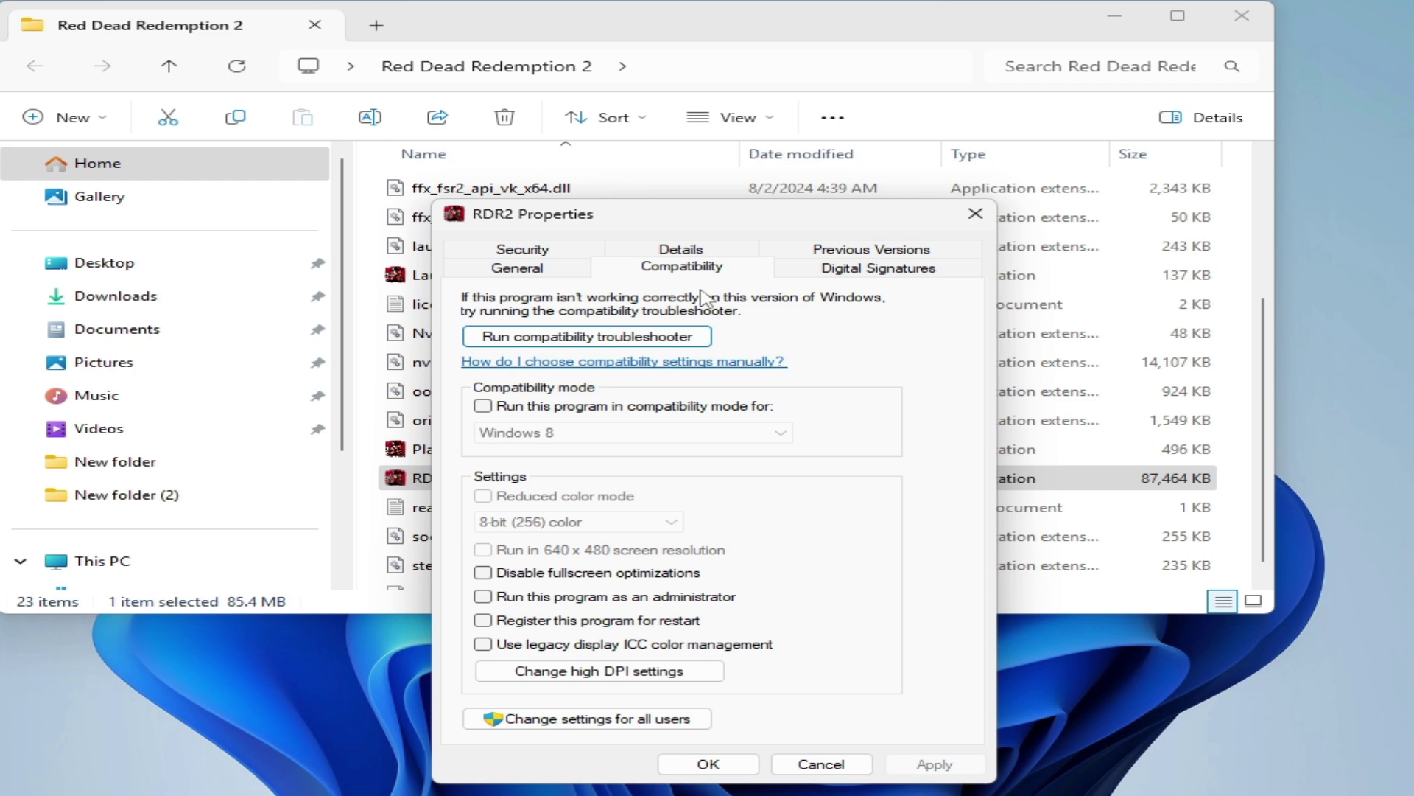
{"action": "left_click", "coordinate": [483, 406]}
{"action": "left_click", "coordinate": [611, 433]}
{"action": "left_click", "coordinate": [553, 491]}
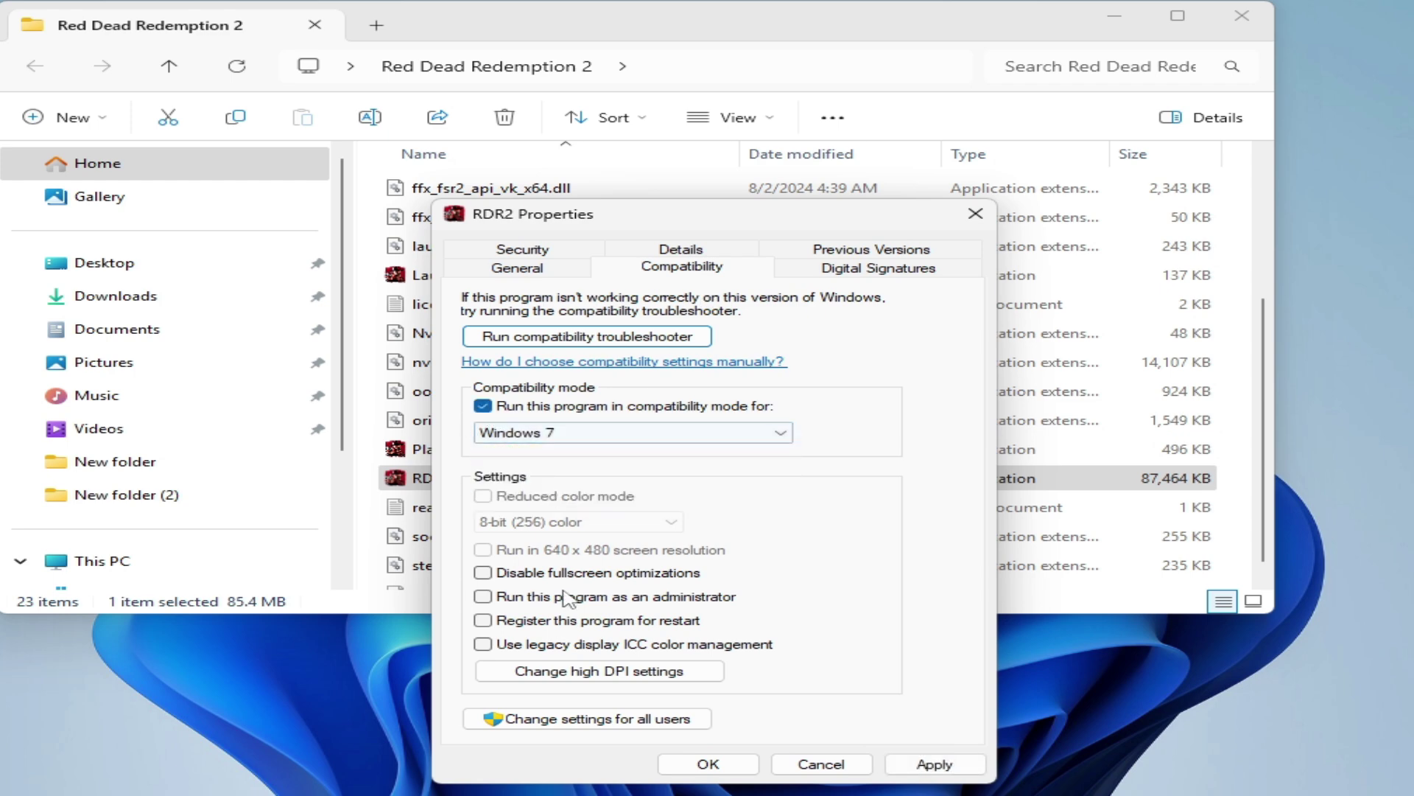
{"action": "left_click", "coordinate": [487, 600]}
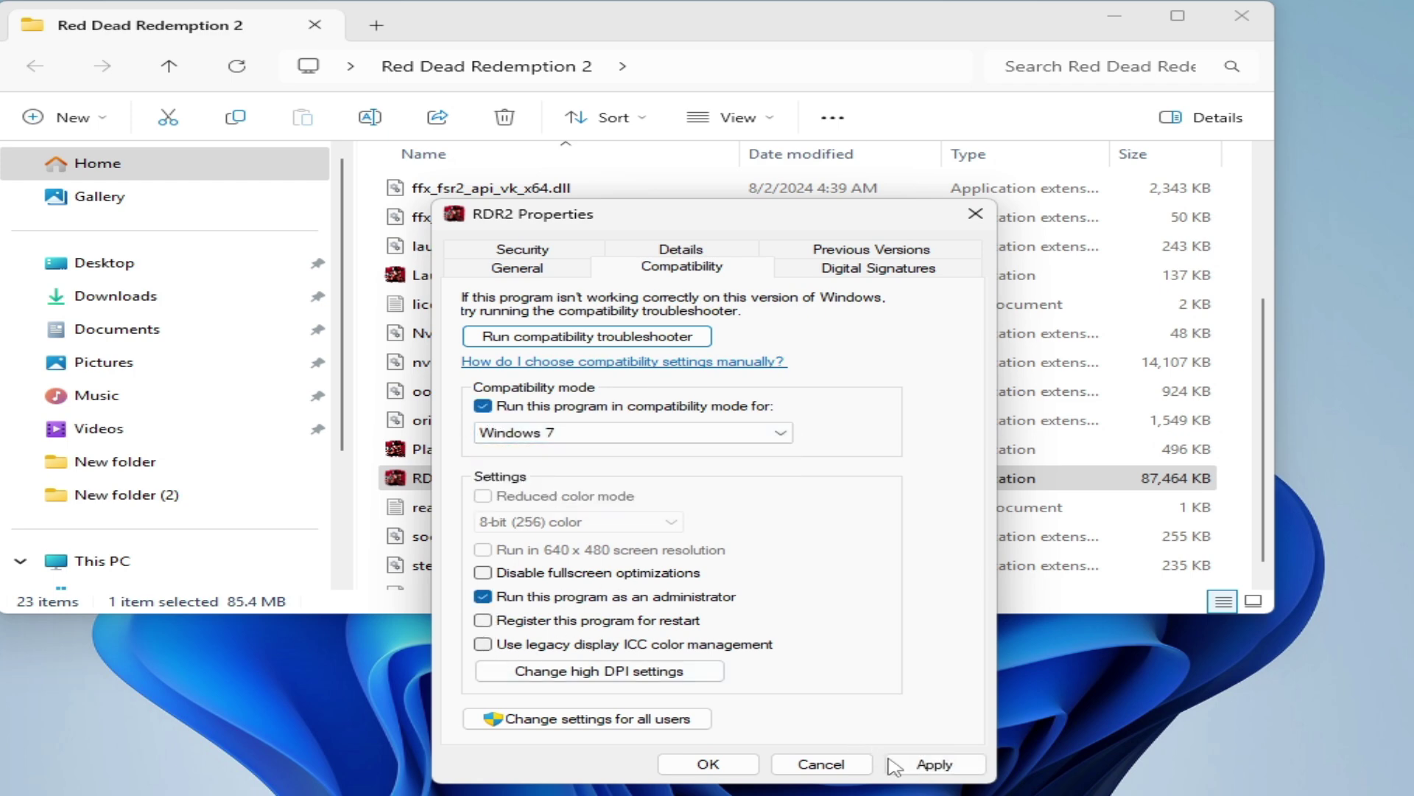
{"action": "left_click", "coordinate": [925, 765]}
{"action": "left_click", "coordinate": [707, 765]}
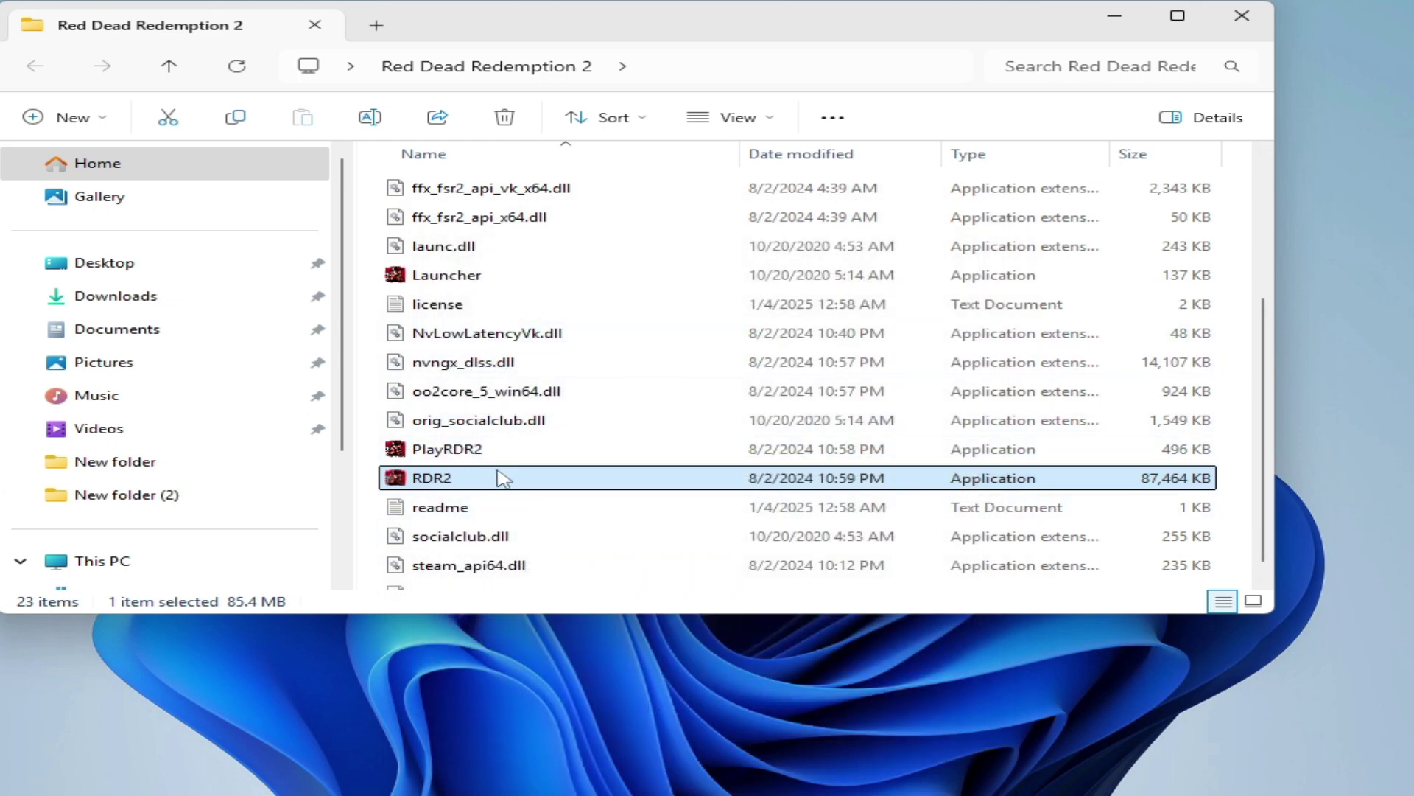
{"action": "mouse_move", "coordinate": [507, 479]}
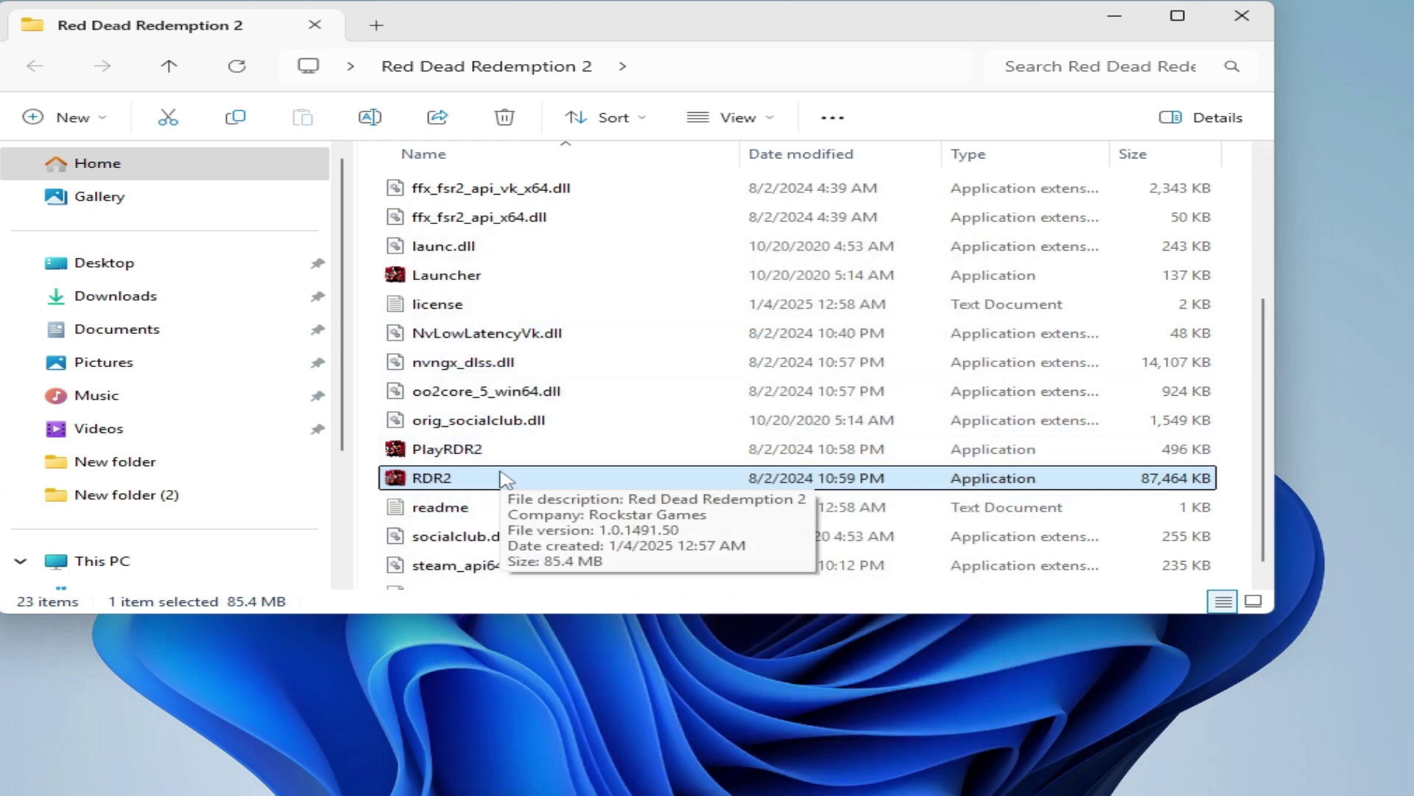
{"action": "left_click", "coordinate": [418, 275]}
Step: Switch Launcher's compatibility mode to Windows 8
{"action": "right_click", "coordinate": [431, 274]}
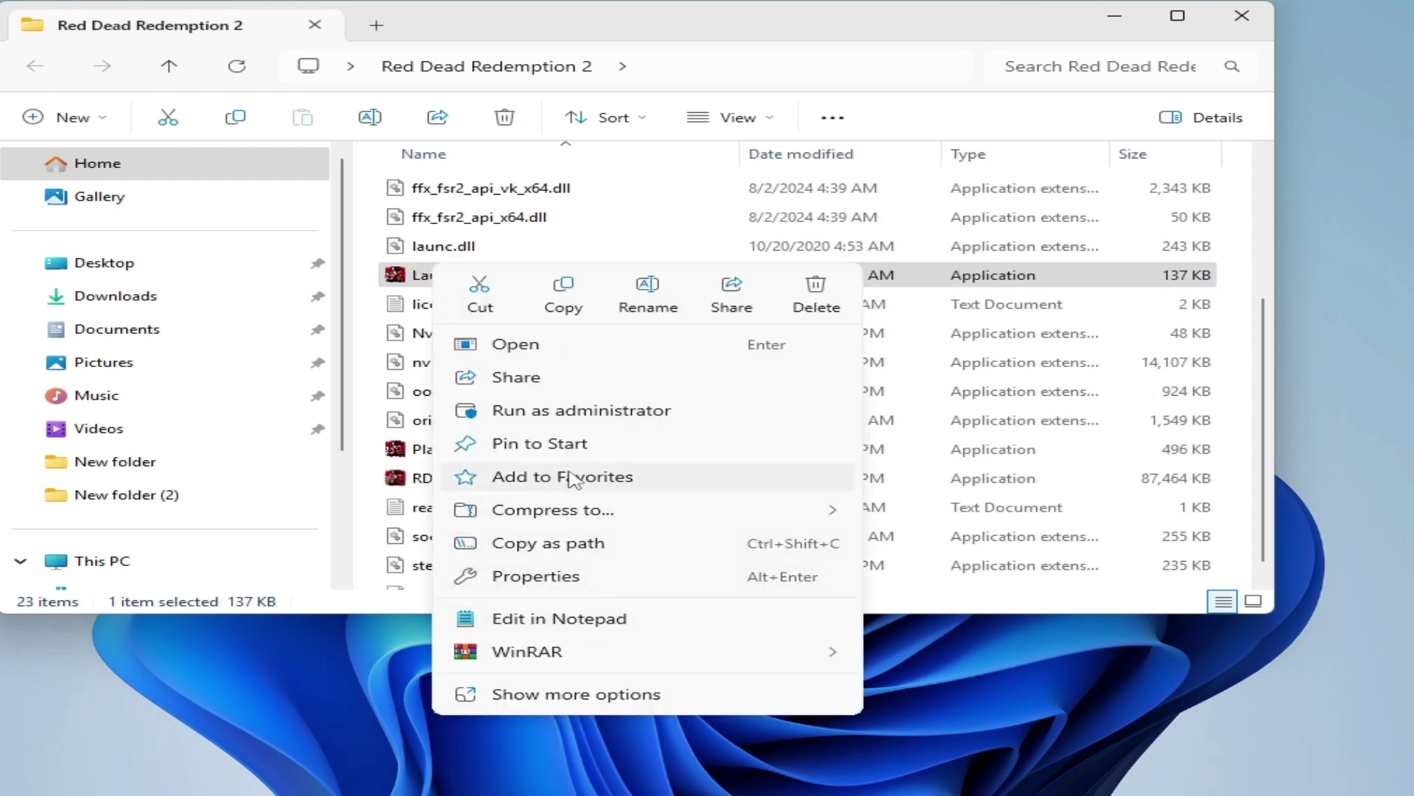
{"action": "key", "text": "Escape"}
{"action": "key", "text": "alt+Return"}
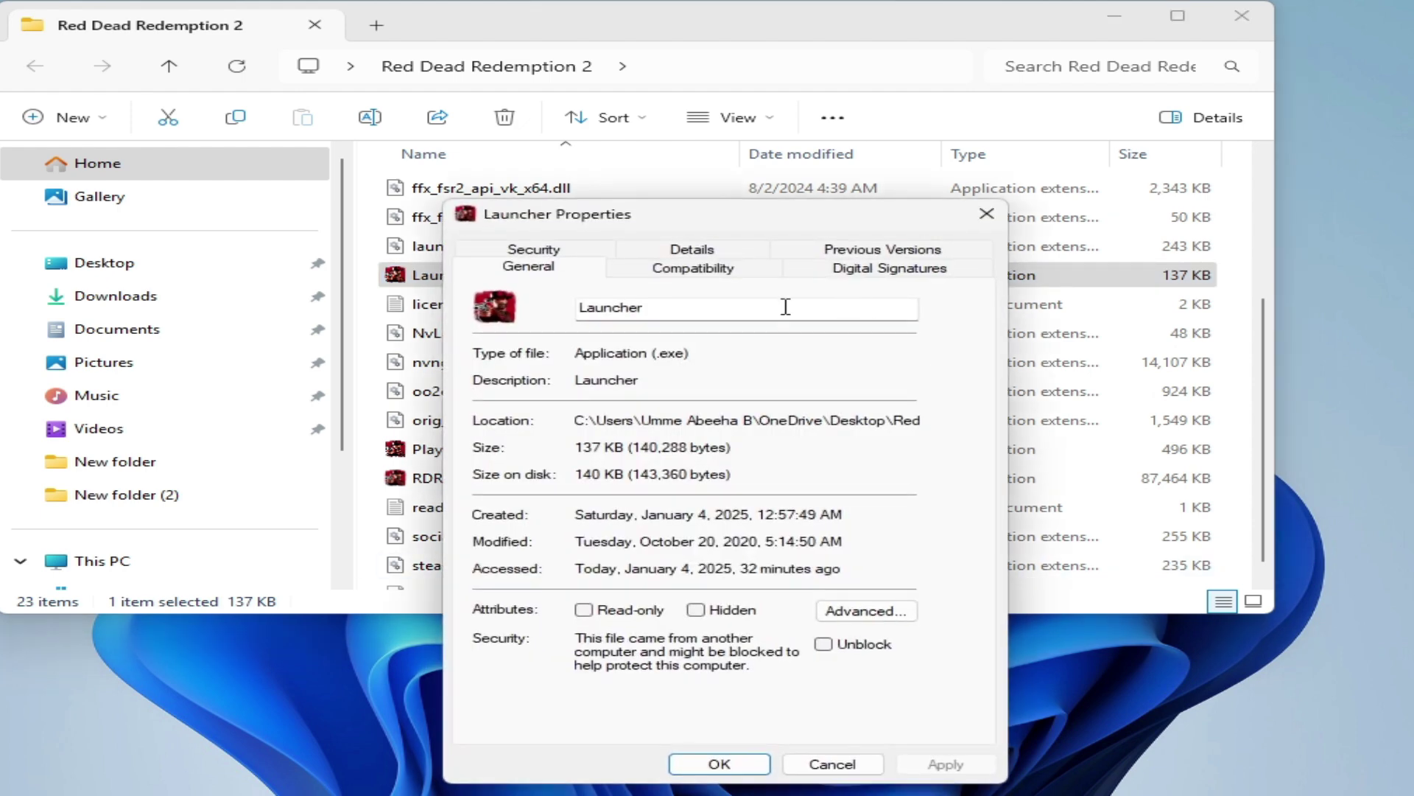
{"action": "left_click", "coordinate": [681, 282]}
{"action": "left_click", "coordinate": [560, 432]}
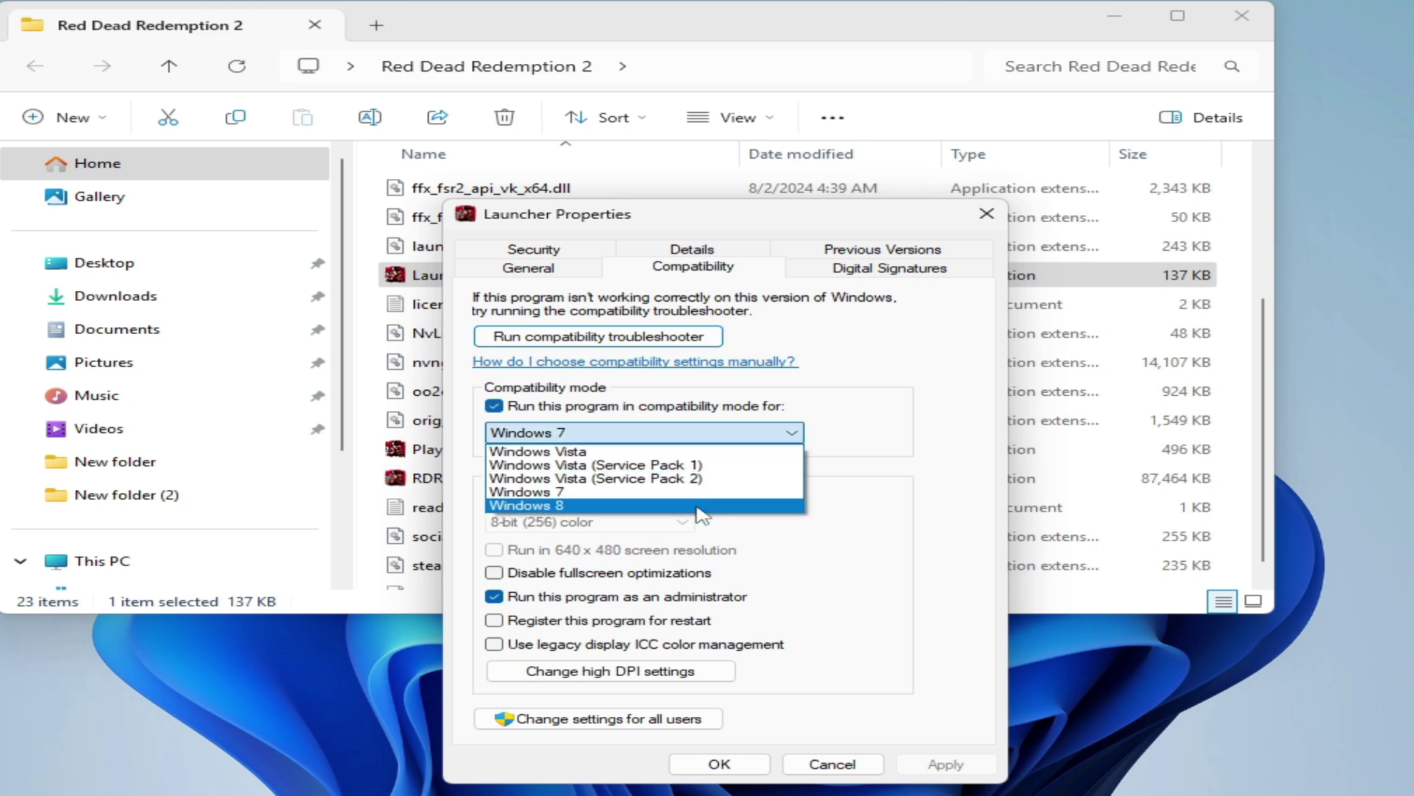
{"action": "left_click", "coordinate": [567, 507]}
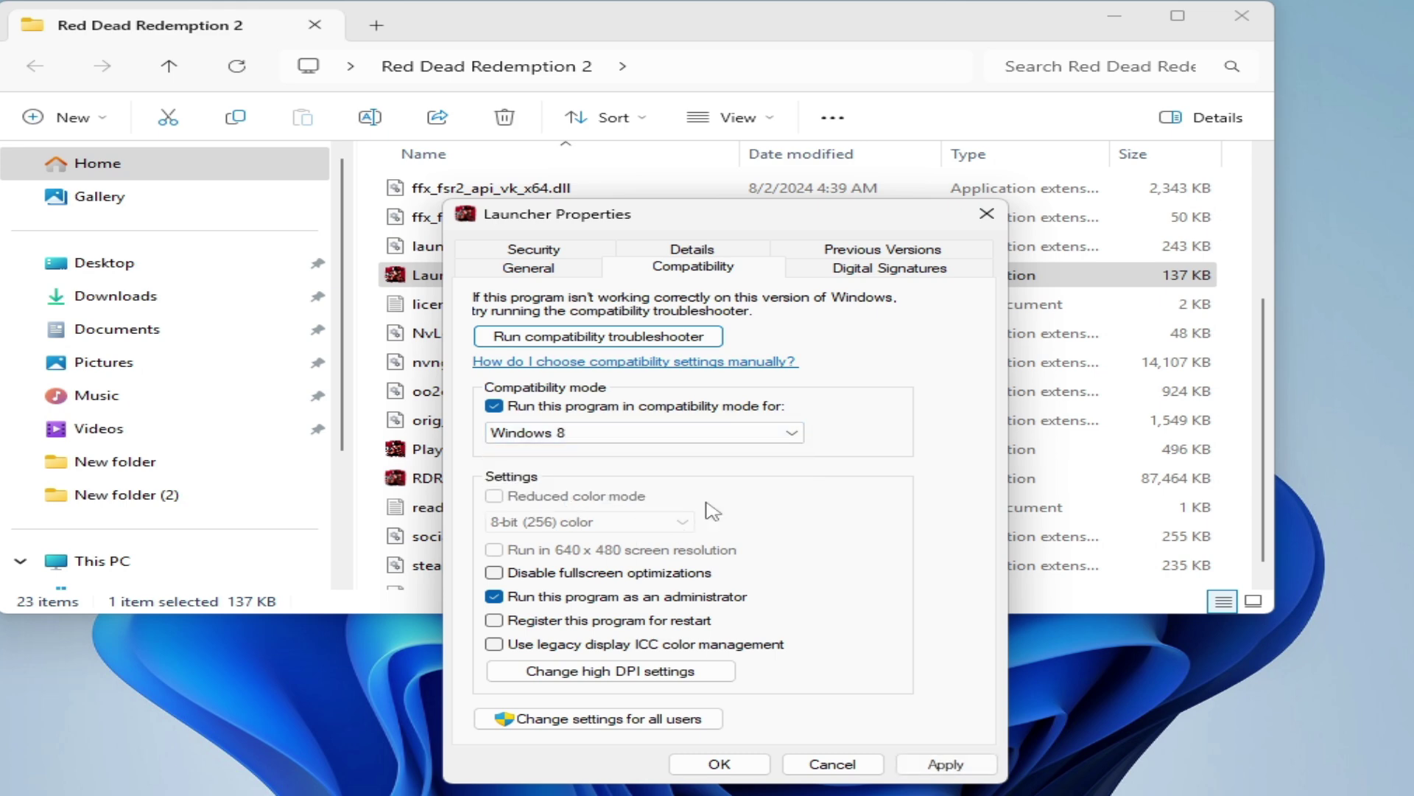
{"action": "left_click", "coordinate": [973, 765]}
{"action": "left_click", "coordinate": [720, 764]}
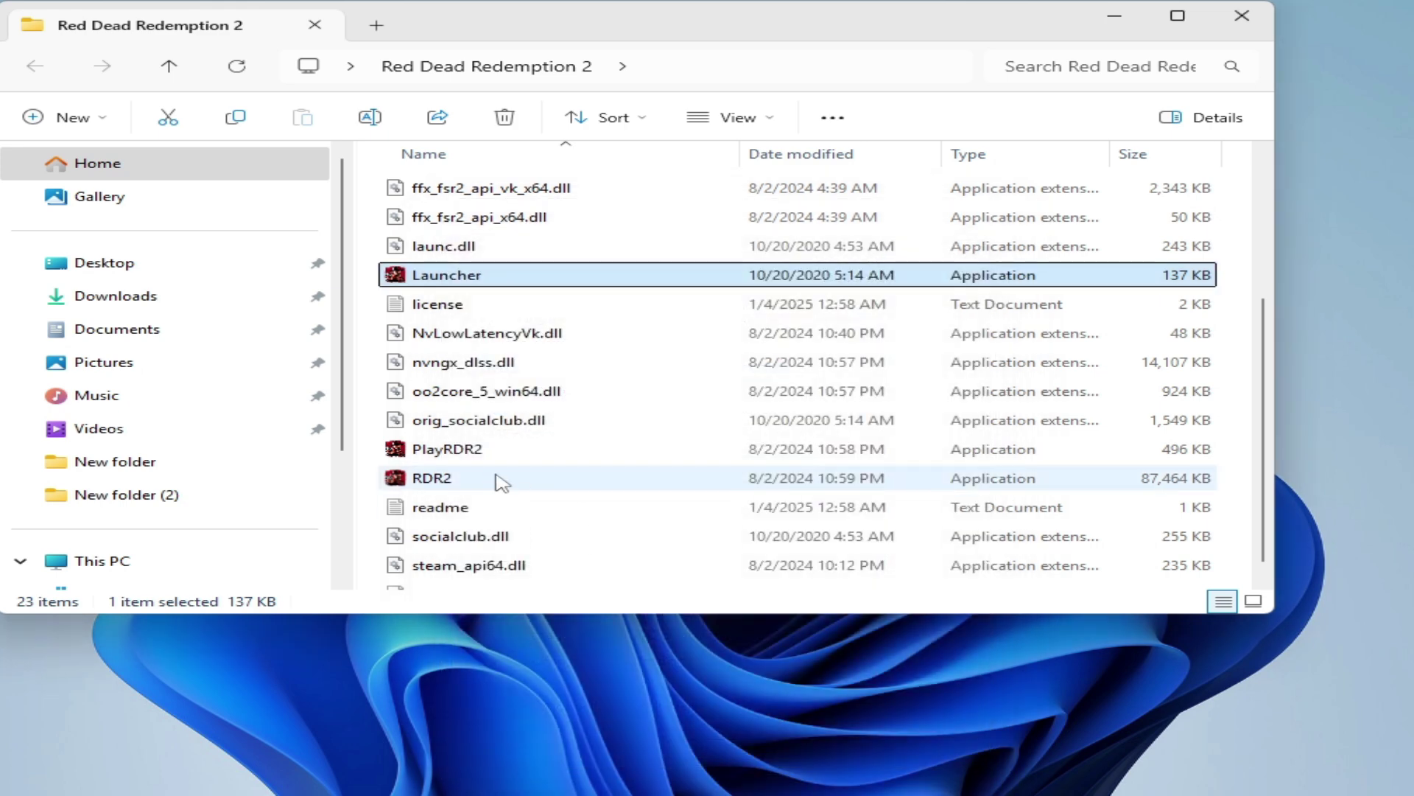
Step: Switch PlayRDR2's compatibility mode to Windows 8
{"action": "left_click", "coordinate": [506, 449]}
{"action": "right_click", "coordinate": [515, 449]}
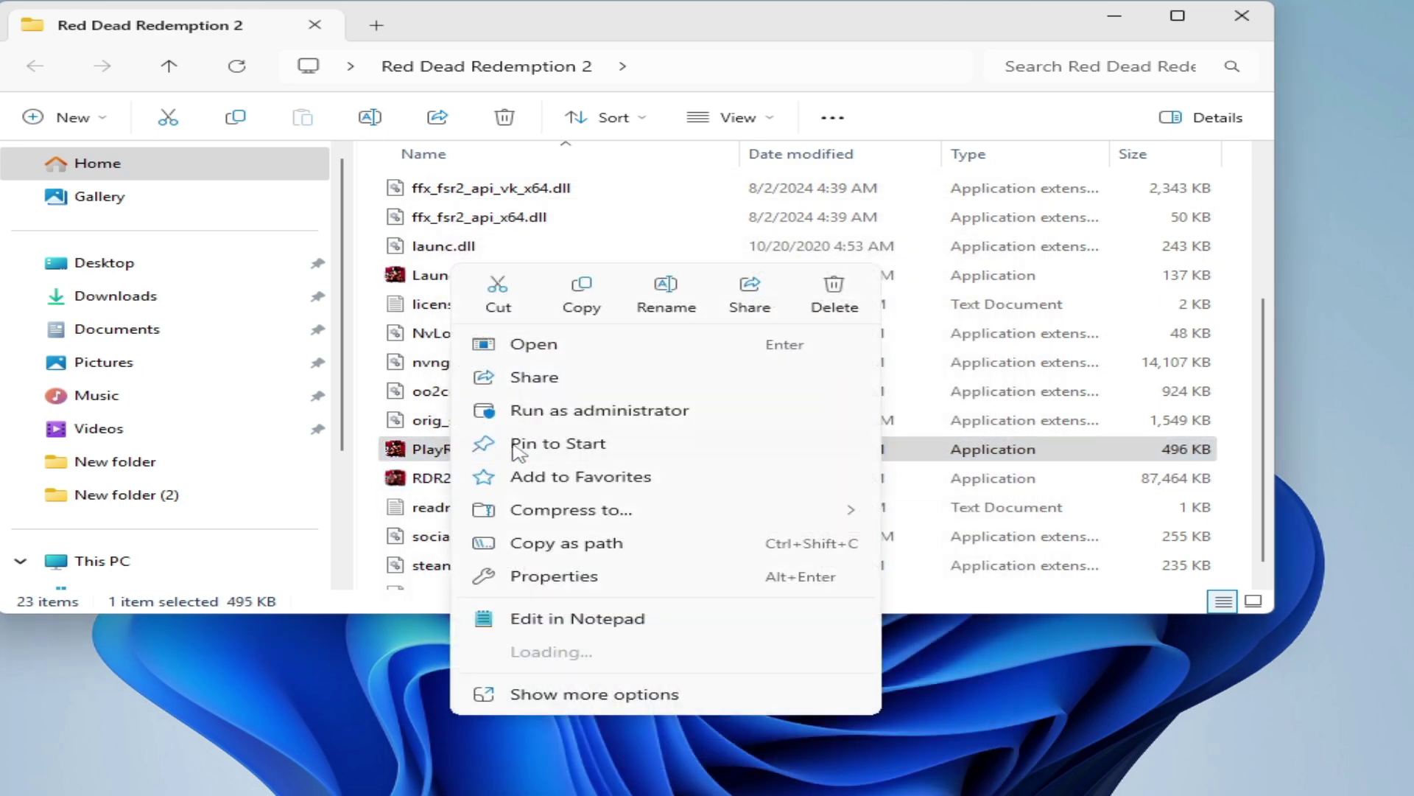
{"action": "left_click", "coordinate": [577, 576]}
{"action": "left_click", "coordinate": [709, 274]}
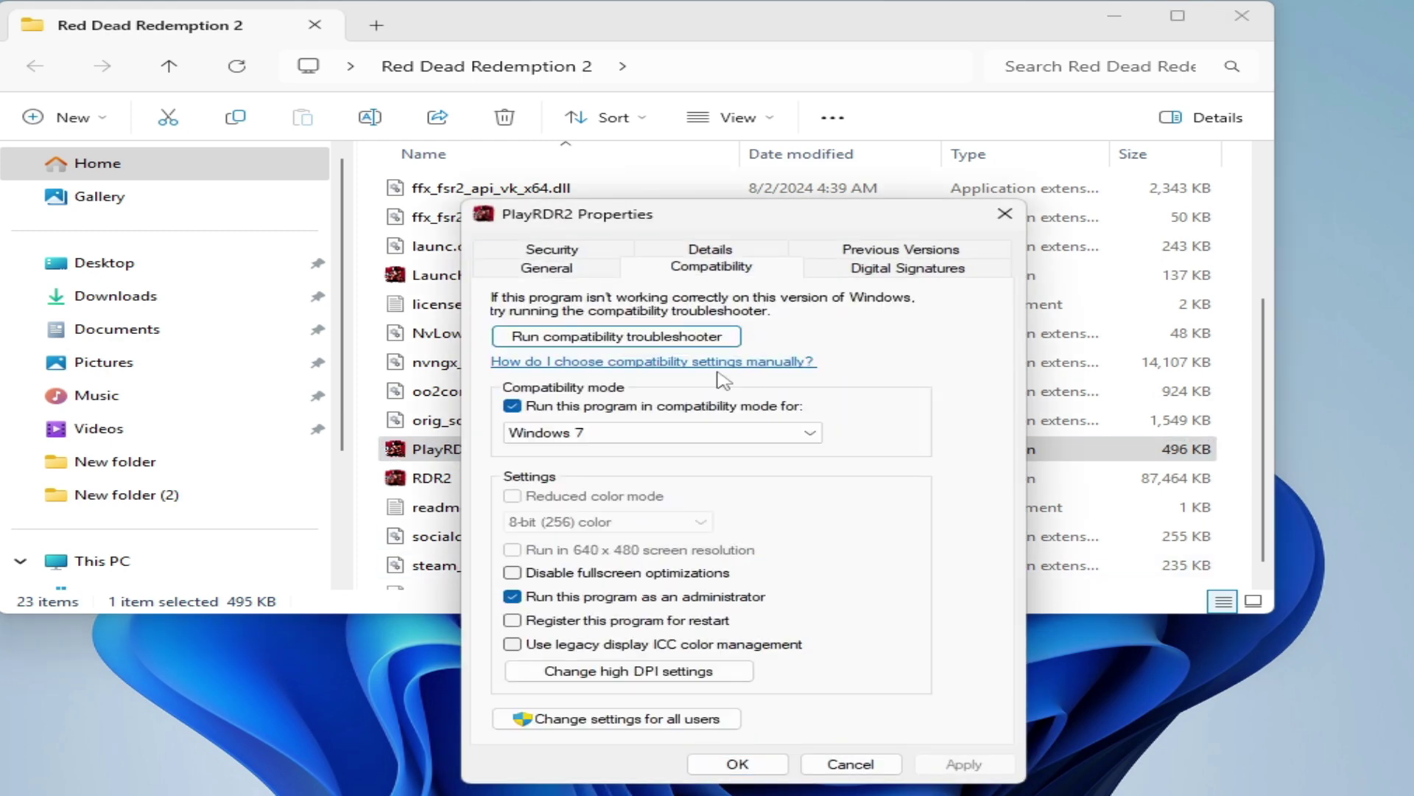
{"action": "left_click", "coordinate": [634, 433]}
{"action": "left_click", "coordinate": [577, 505]}
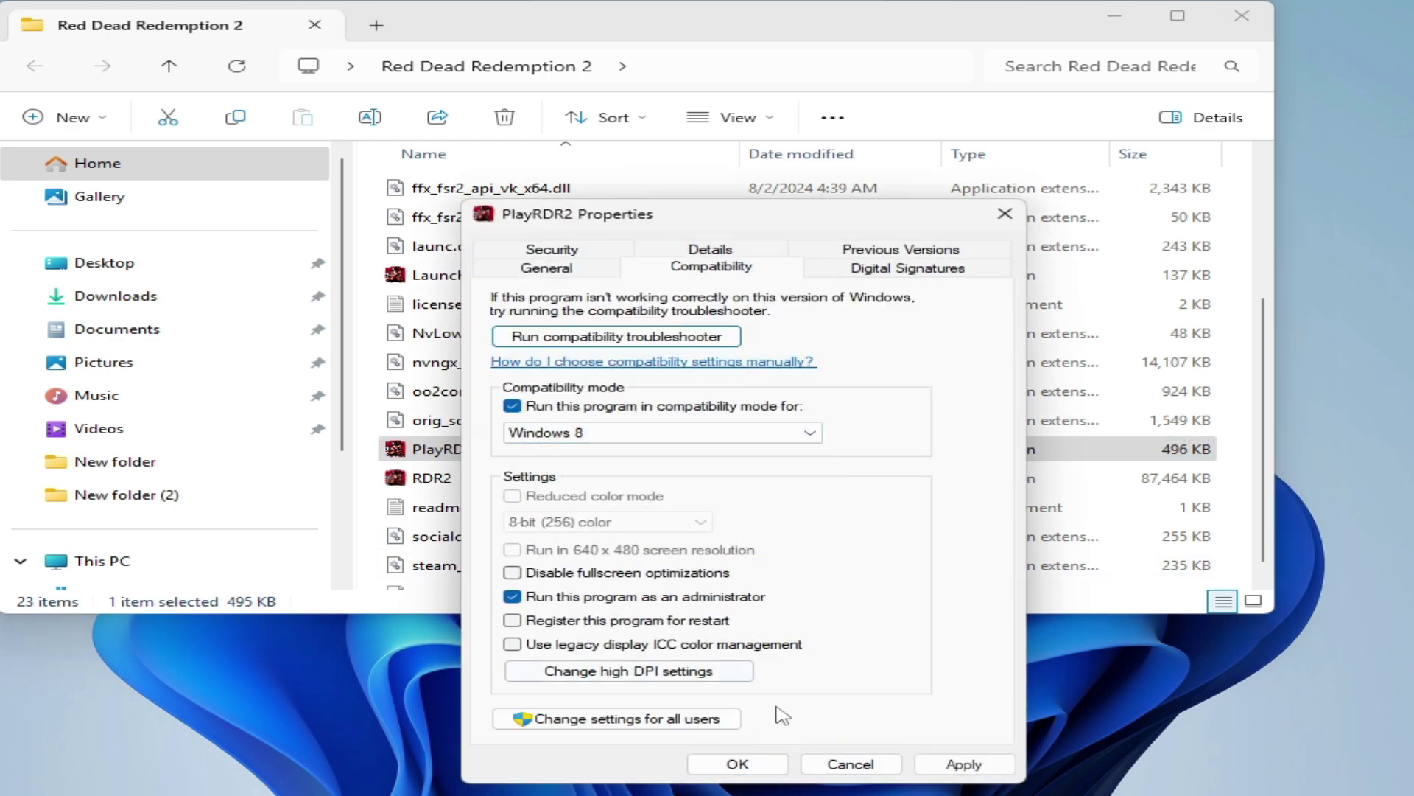
{"action": "left_click", "coordinate": [958, 763]}
{"action": "left_click", "coordinate": [757, 769]}
Step: Switch RDR2's compatibility mode to Windows 8
{"action": "left_click", "coordinate": [474, 479]}
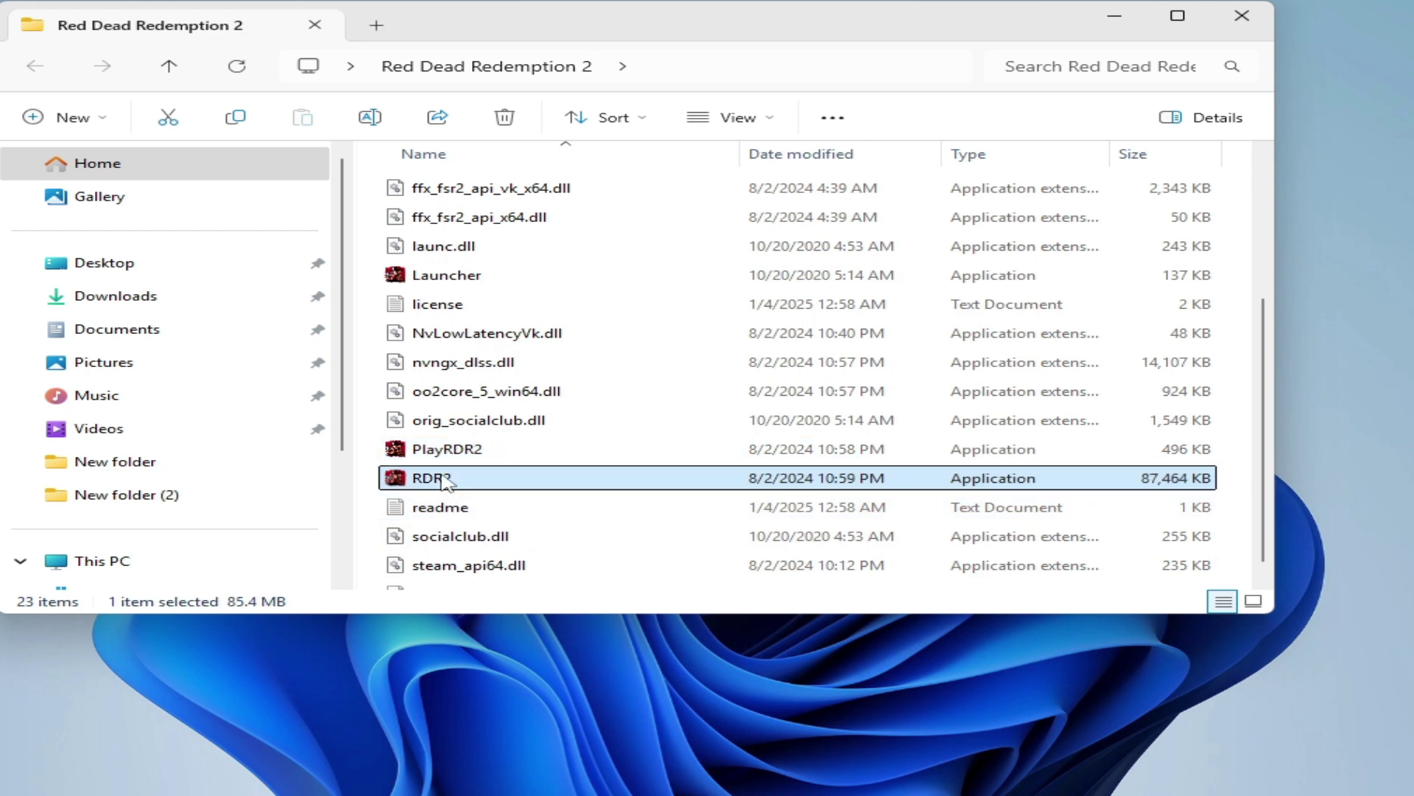
{"action": "right_click", "coordinate": [473, 479]}
{"action": "left_click", "coordinate": [566, 337]}
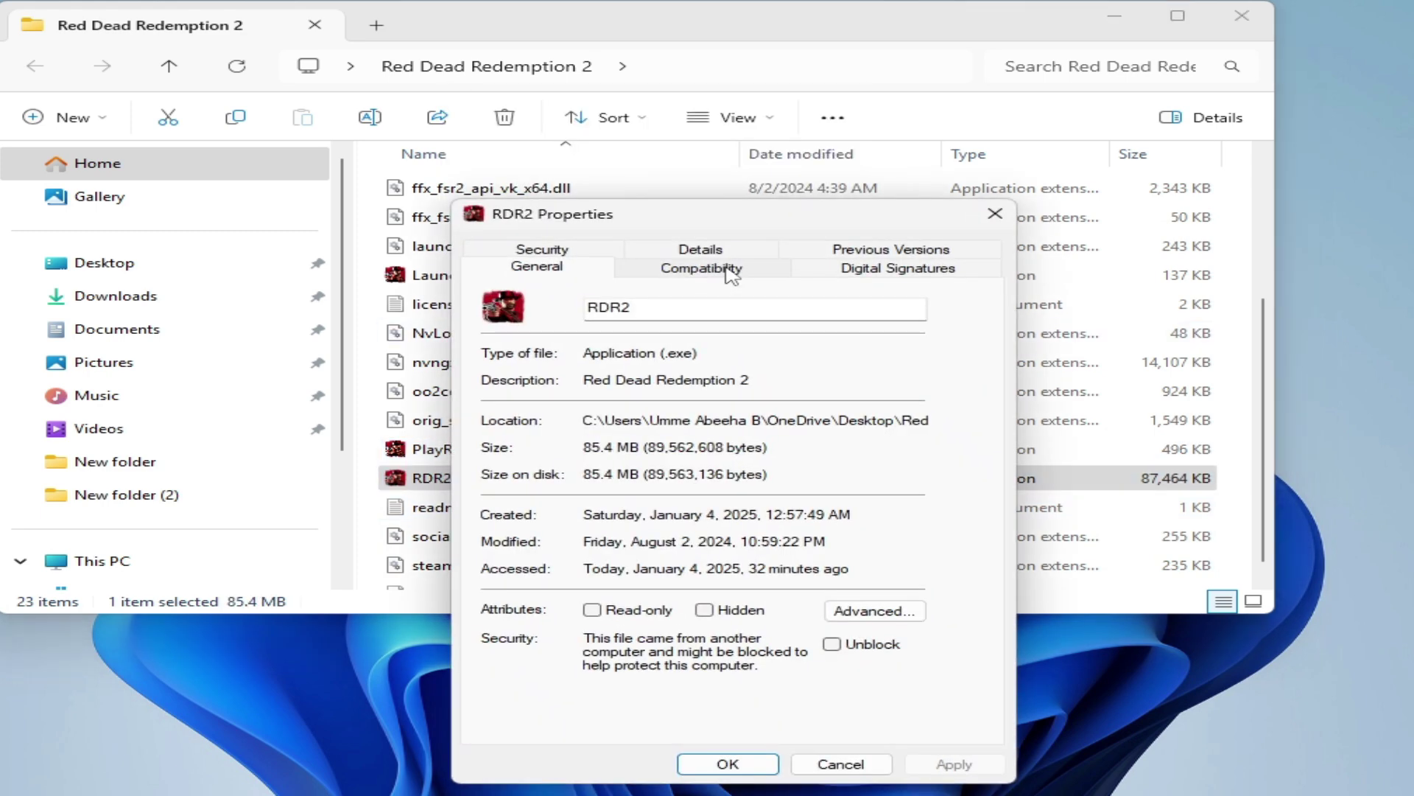
{"action": "left_click", "coordinate": [723, 269]}
{"action": "left_click", "coordinate": [601, 433]}
{"action": "left_click", "coordinate": [571, 505]}
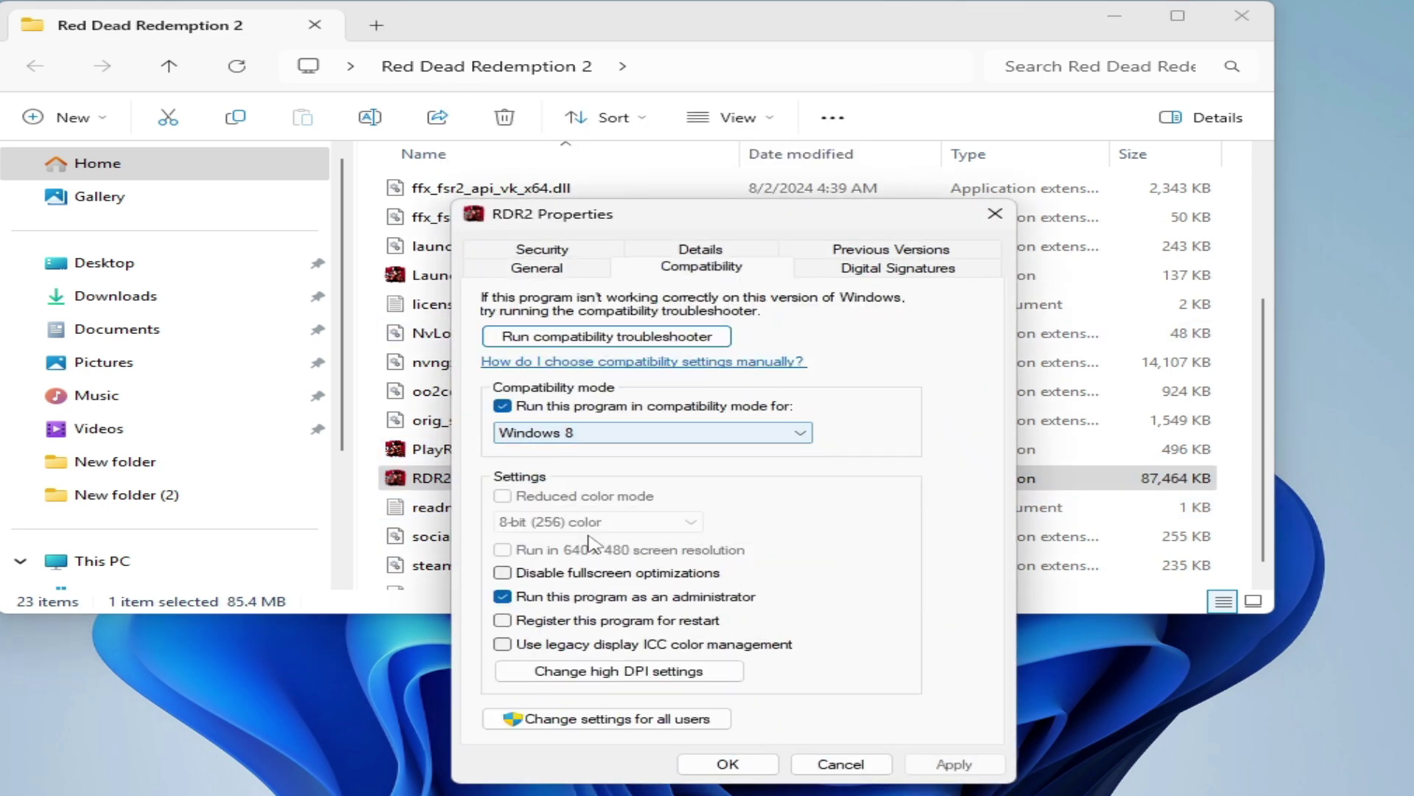
{"action": "left_click", "coordinate": [955, 766]}
{"action": "left_click", "coordinate": [728, 763]}
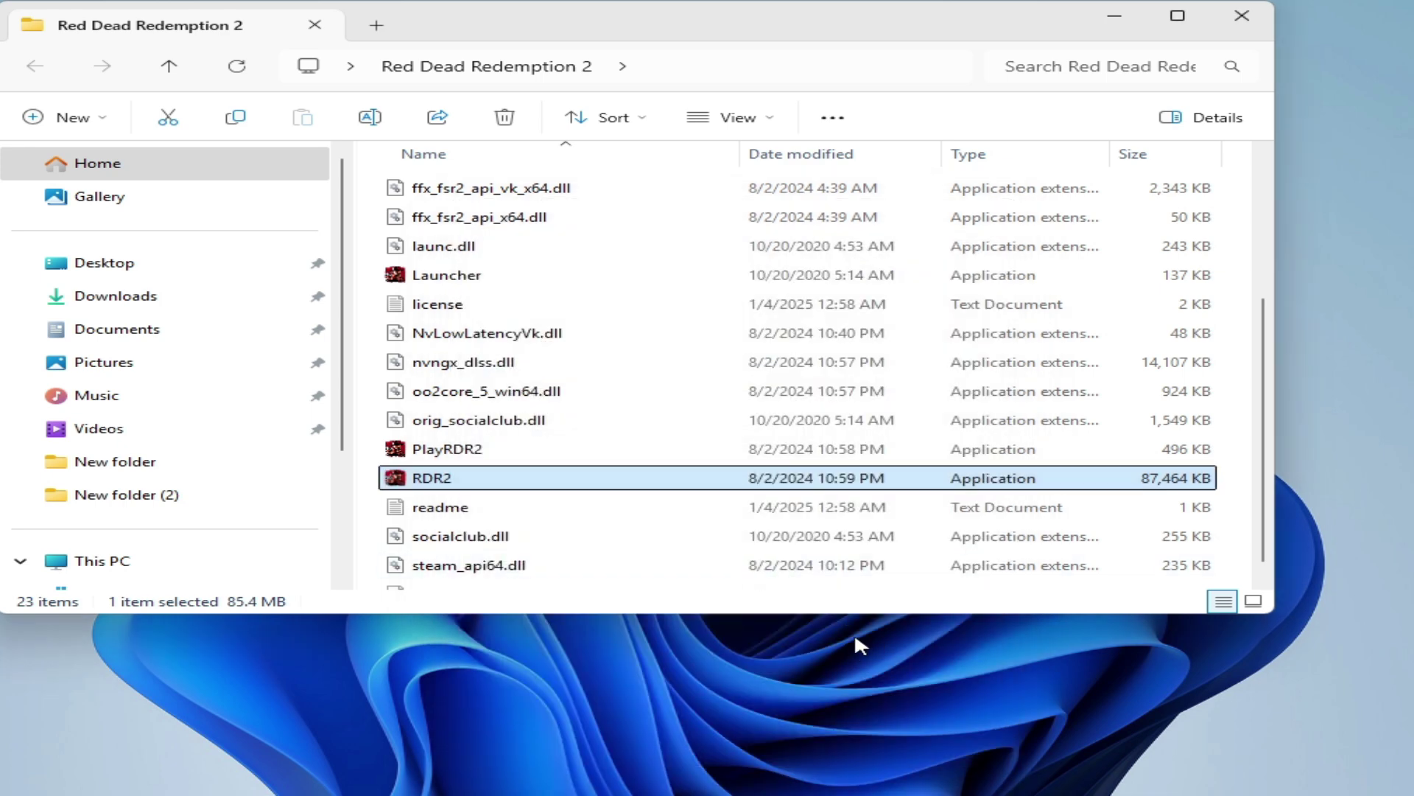
Step: Turn off compatibility mode for Launcher
{"action": "left_click", "coordinate": [443, 279]}
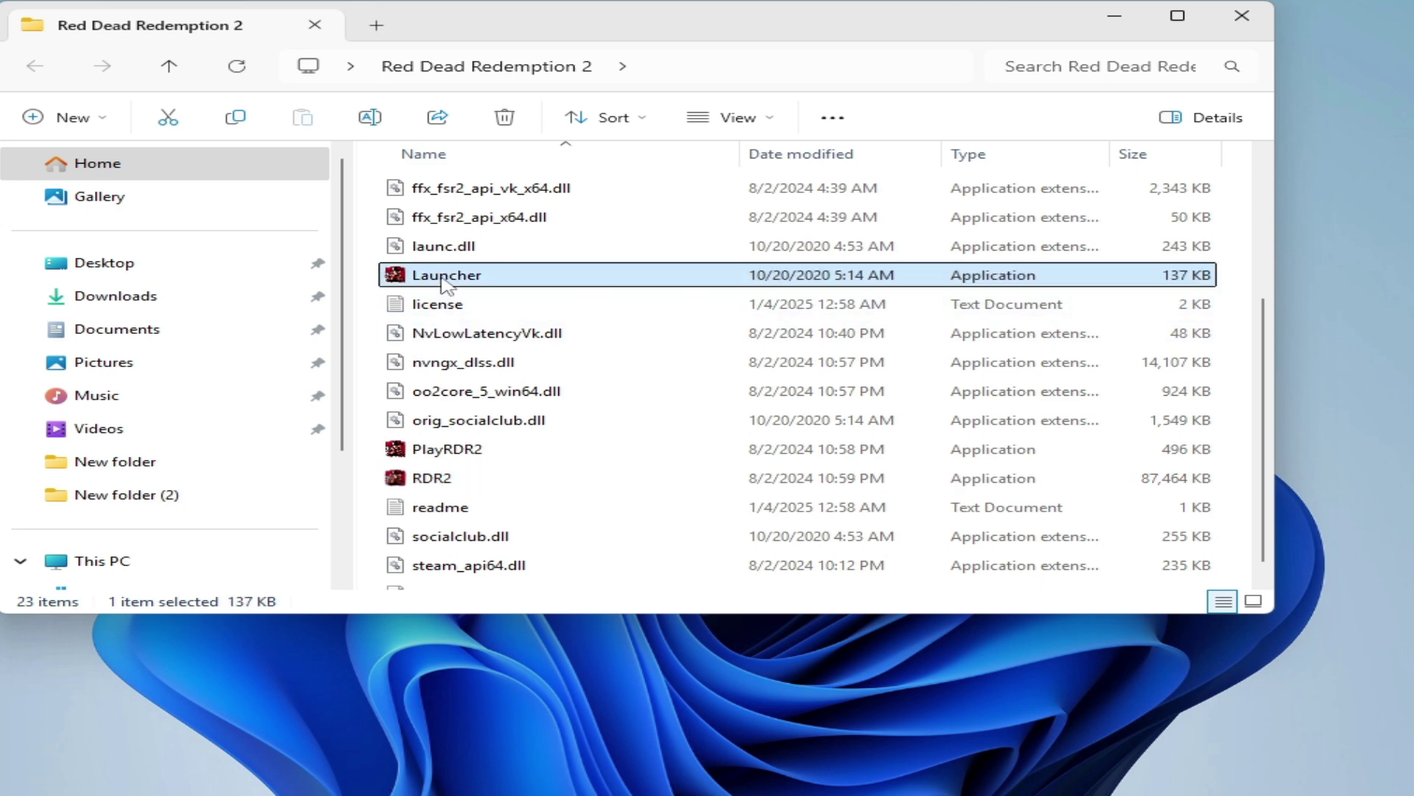
{"action": "right_click", "coordinate": [444, 283]}
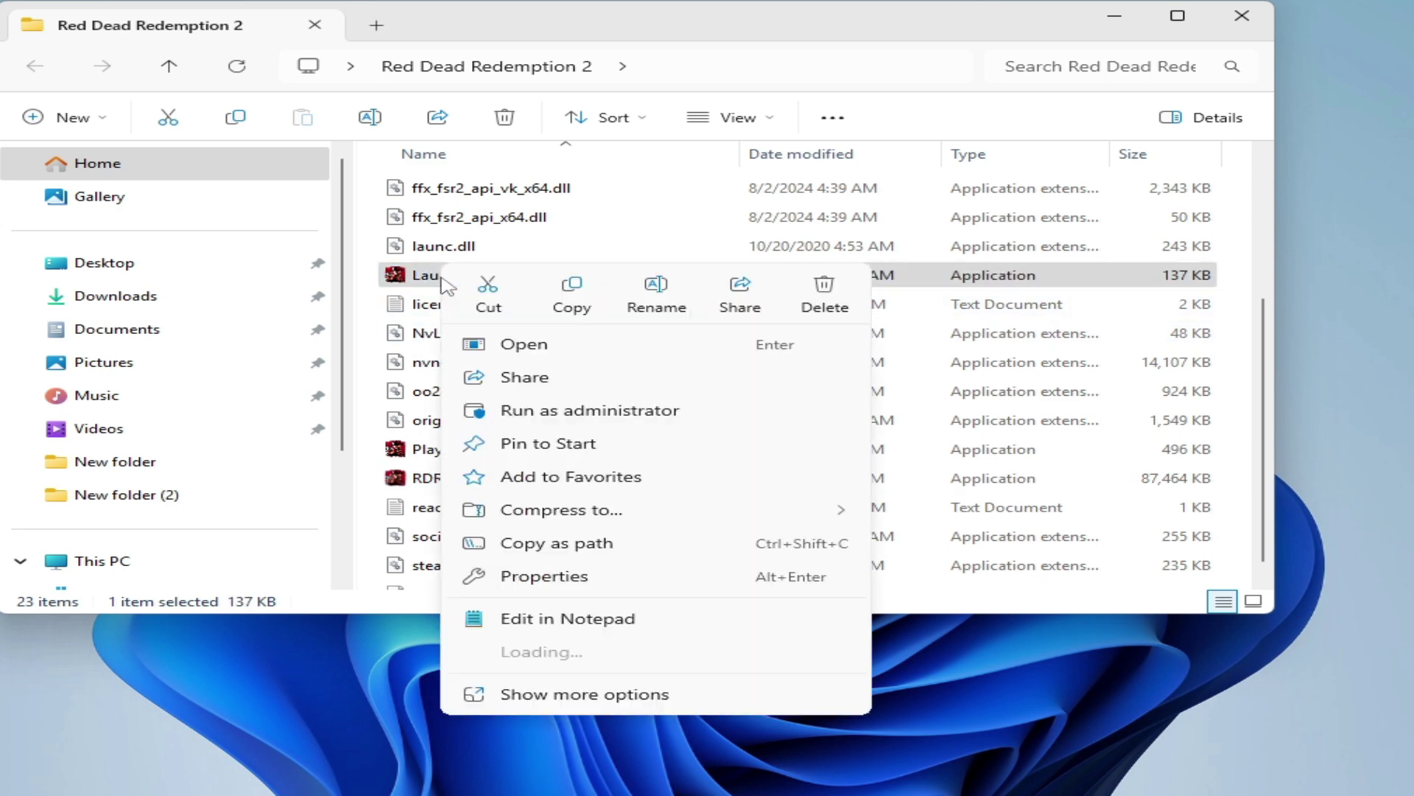
{"action": "left_click", "coordinate": [558, 587]}
{"action": "left_click", "coordinate": [685, 268]}
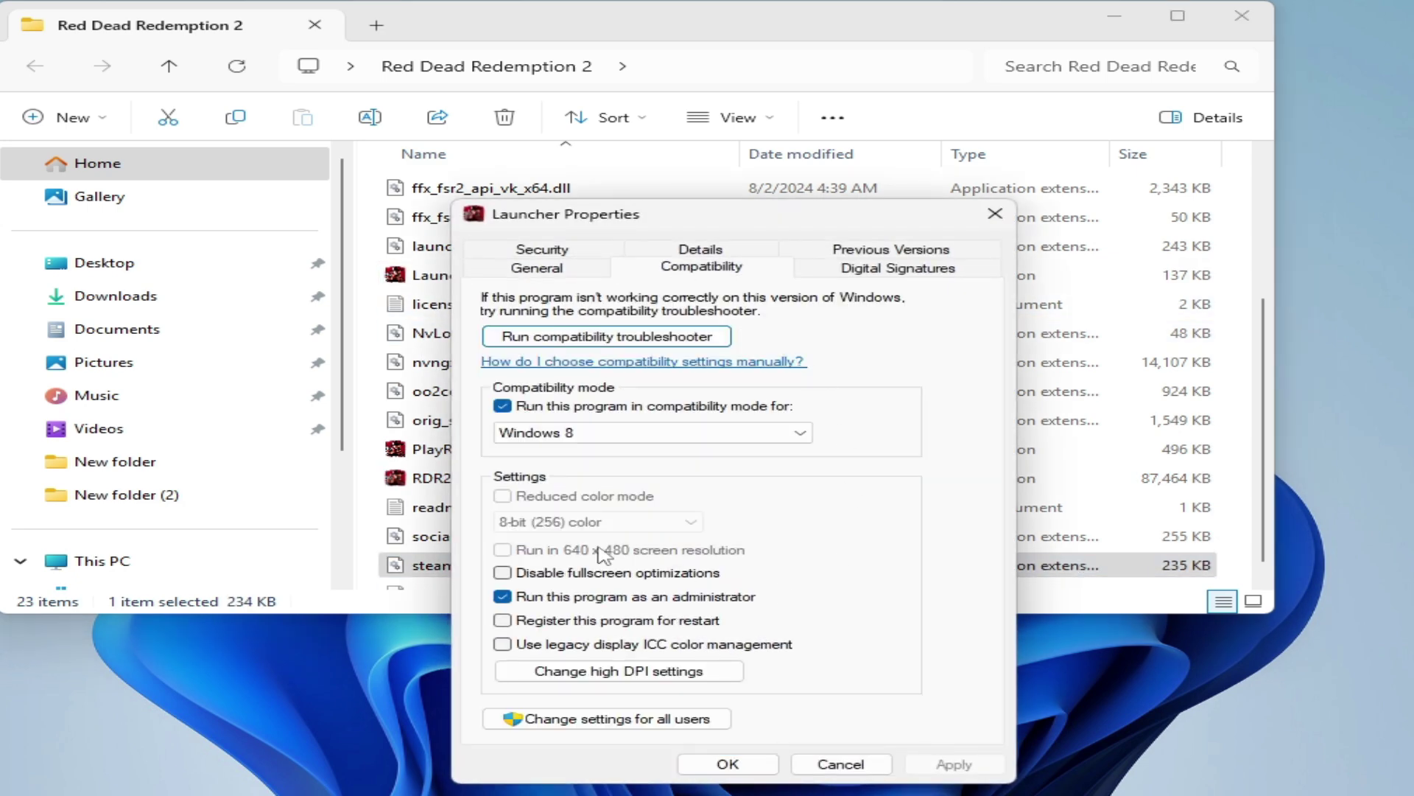
{"action": "left_click", "coordinate": [504, 406]}
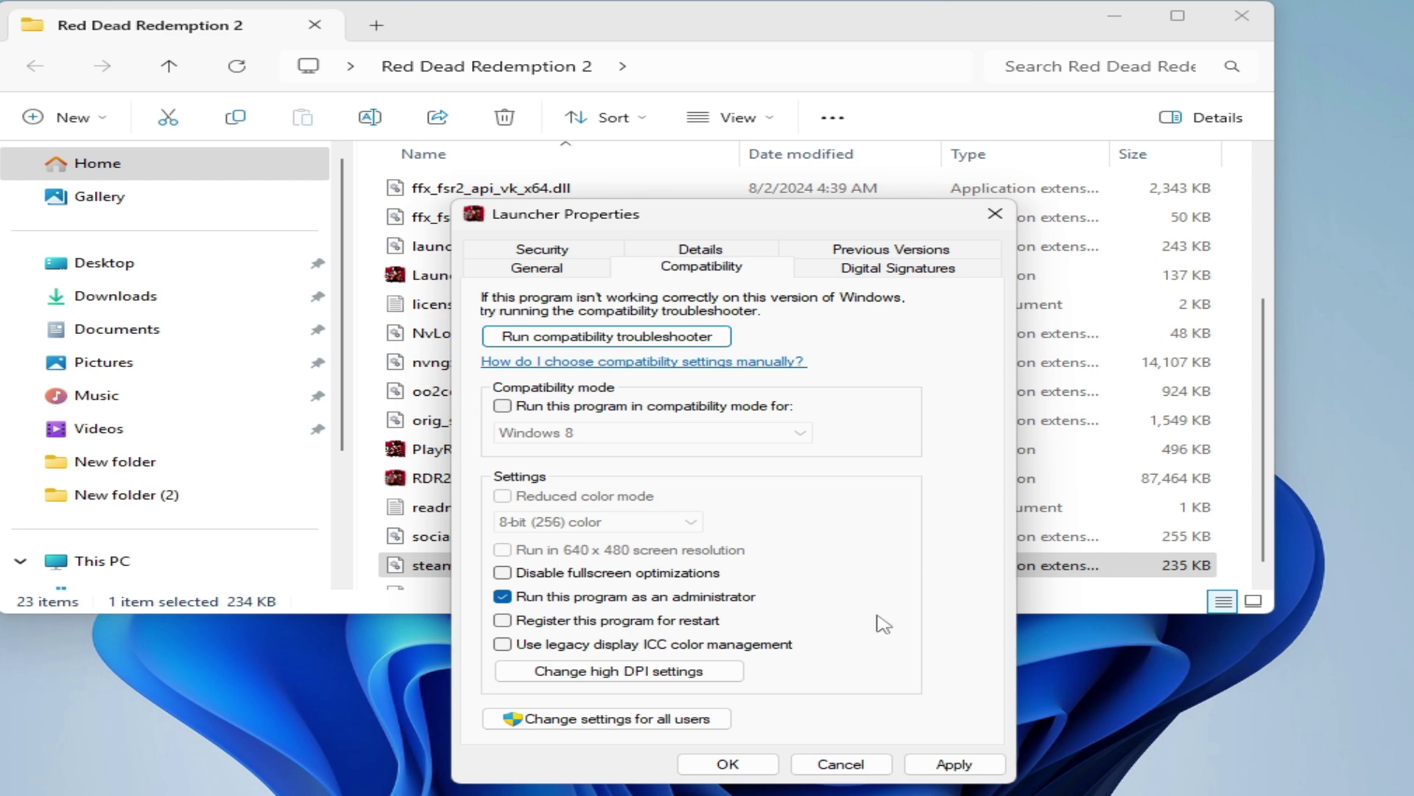
{"action": "left_click", "coordinate": [954, 763]}
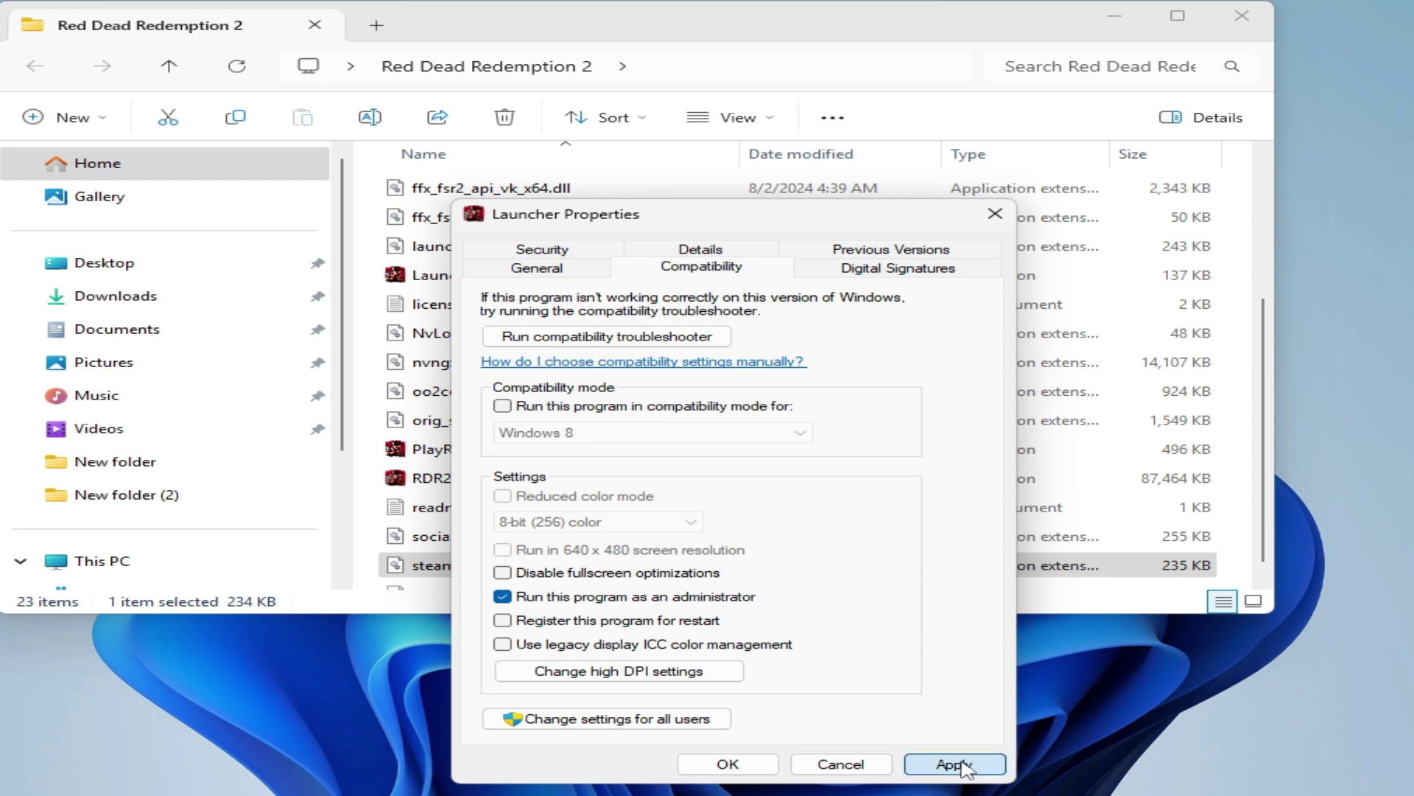
{"action": "left_click", "coordinate": [728, 764]}
Step: Turn off compatibility mode for PlayRDR2
{"action": "left_click", "coordinate": [464, 449]}
{"action": "right_click", "coordinate": [464, 449]}
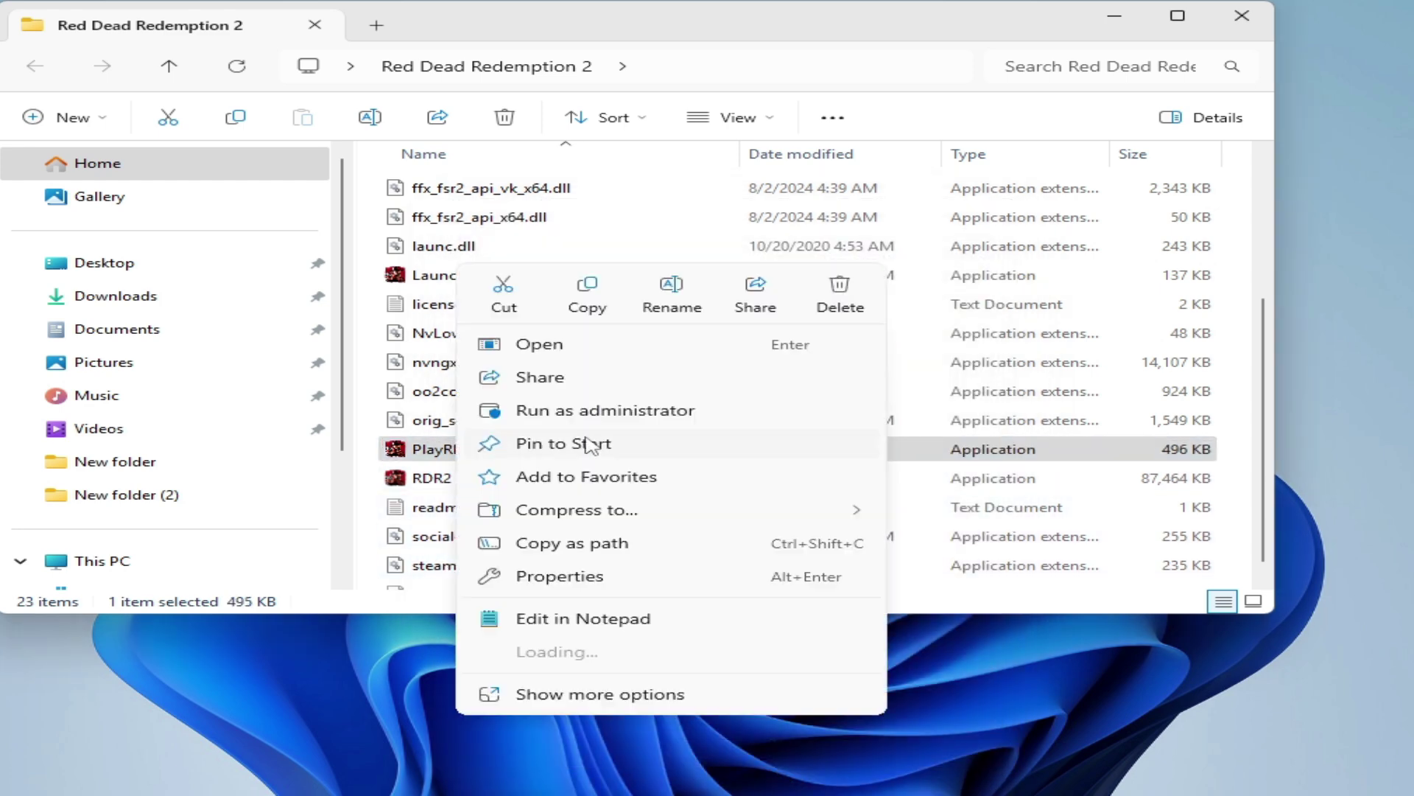
{"action": "left_click", "coordinate": [562, 576]}
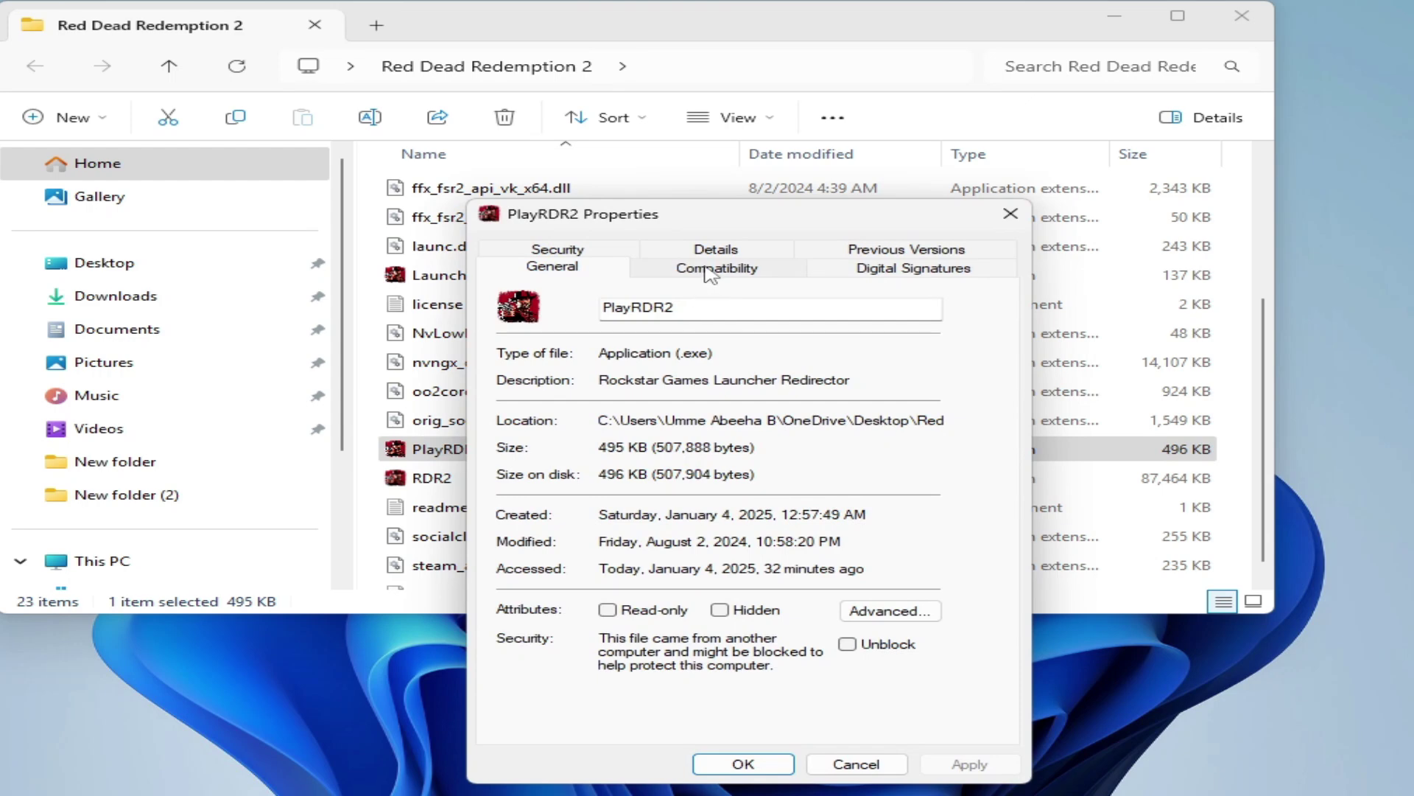
{"action": "left_click", "coordinate": [710, 274]}
{"action": "left_click", "coordinate": [517, 406]}
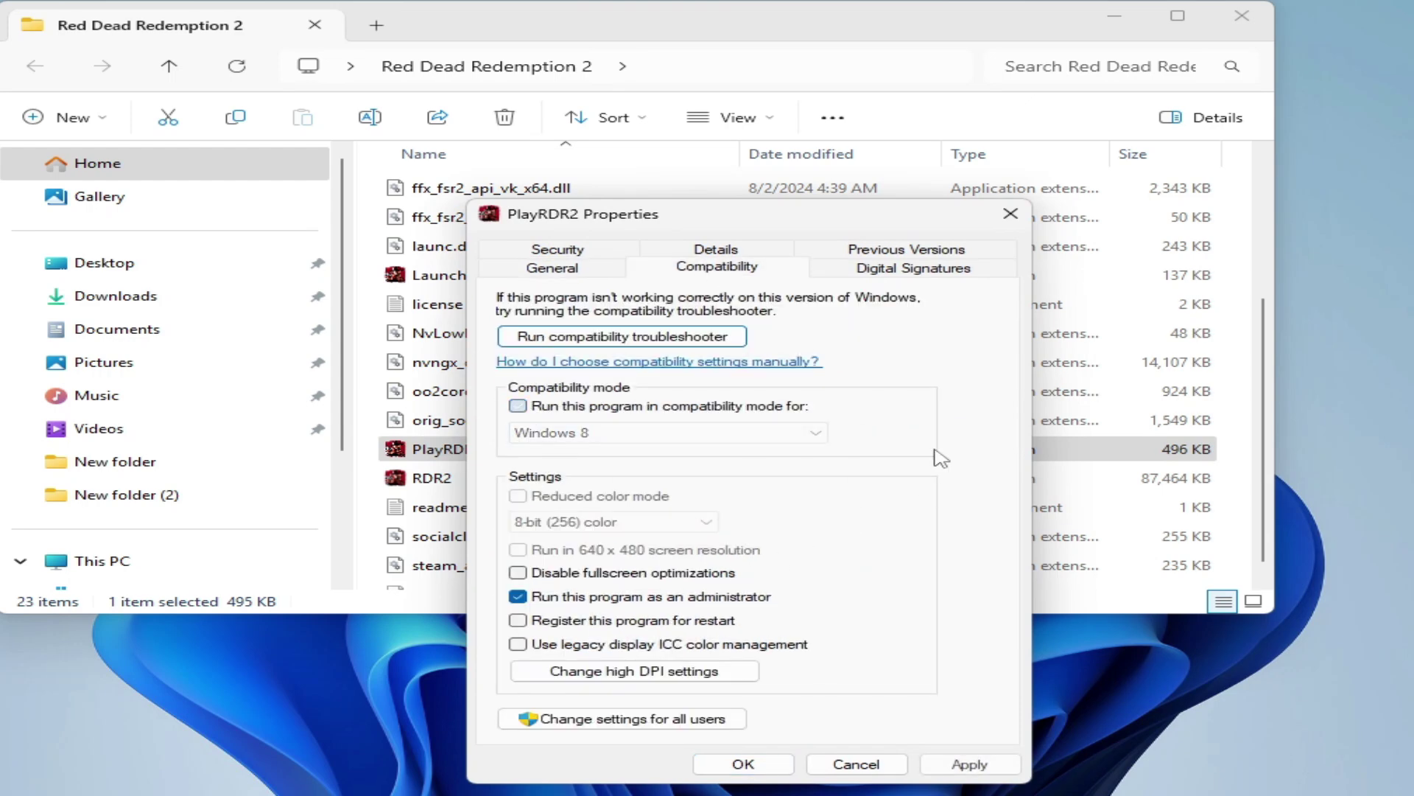
{"action": "left_click", "coordinate": [970, 762]}
{"action": "left_click", "coordinate": [743, 764]}
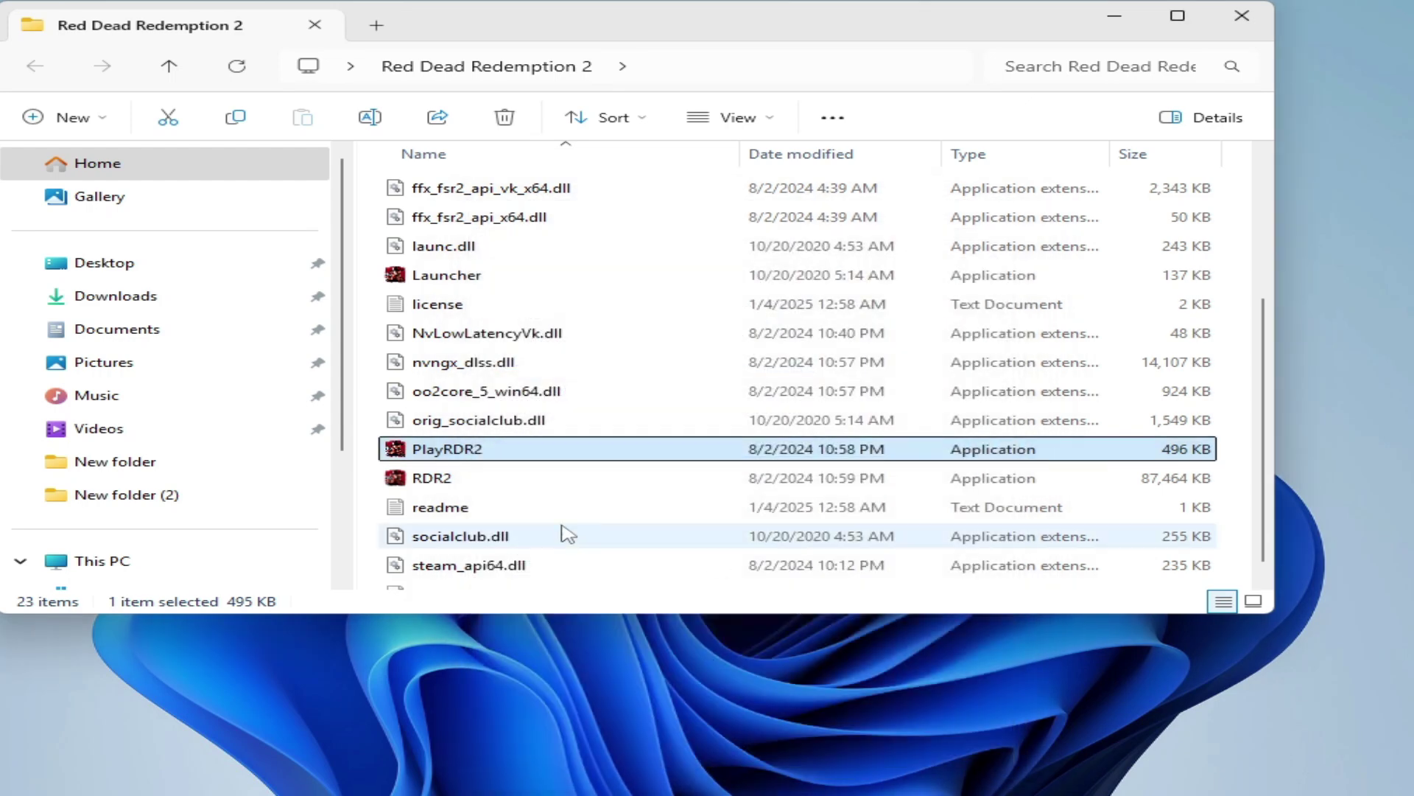
Step: Turn off compatibility mode for RDR2 and apply the change
{"action": "right_click", "coordinate": [440, 480]}
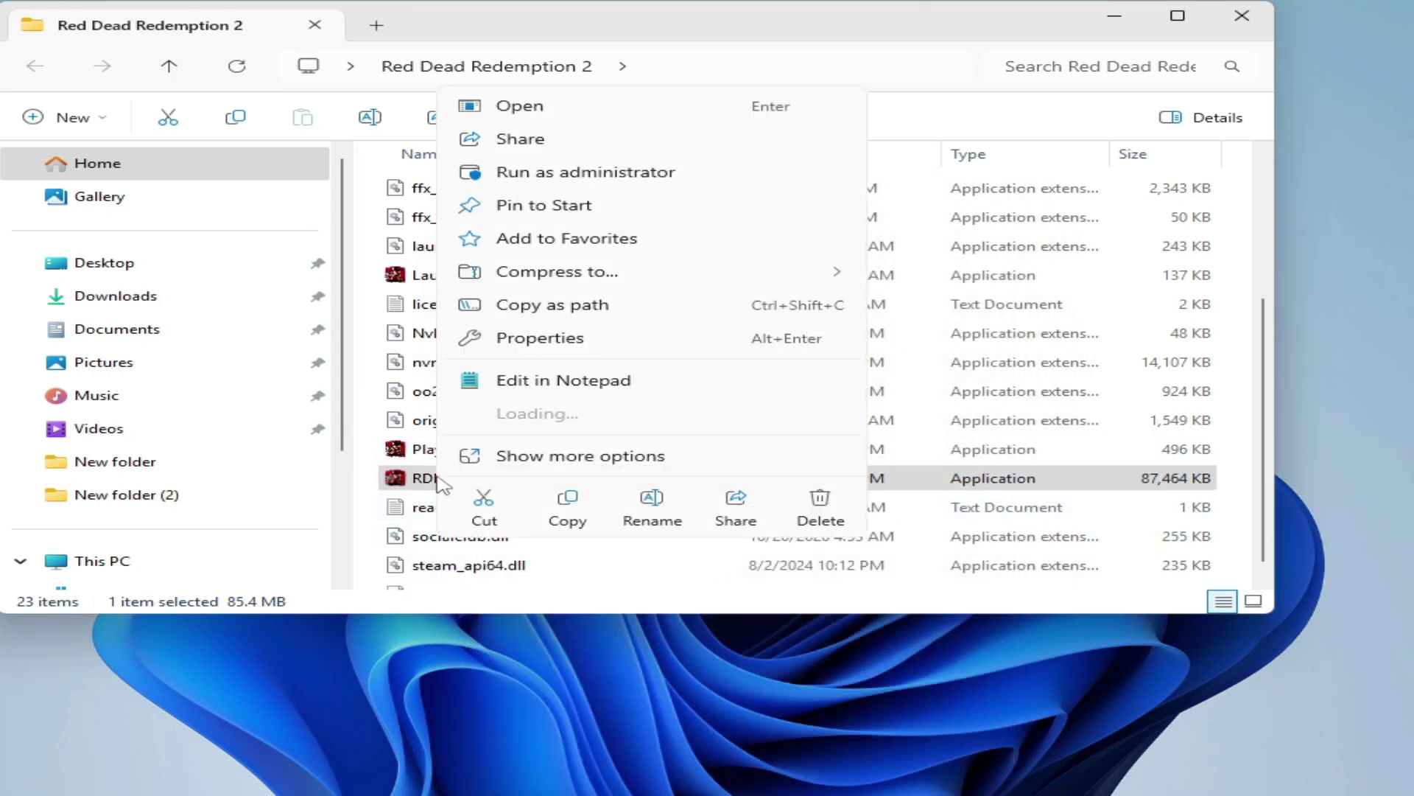
{"action": "left_click", "coordinate": [540, 339]}
{"action": "left_click", "coordinate": [672, 271]}
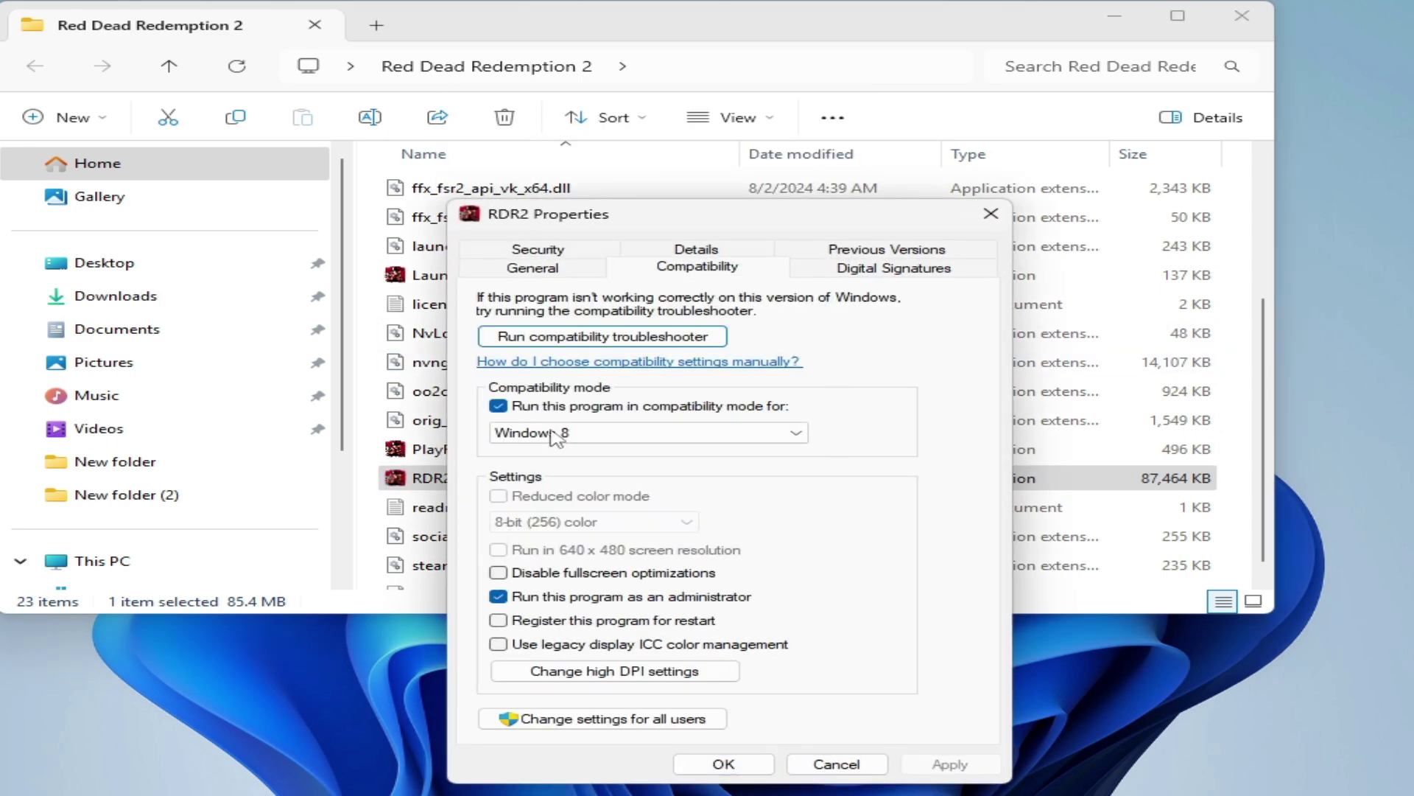
{"action": "left_click", "coordinate": [498, 406]}
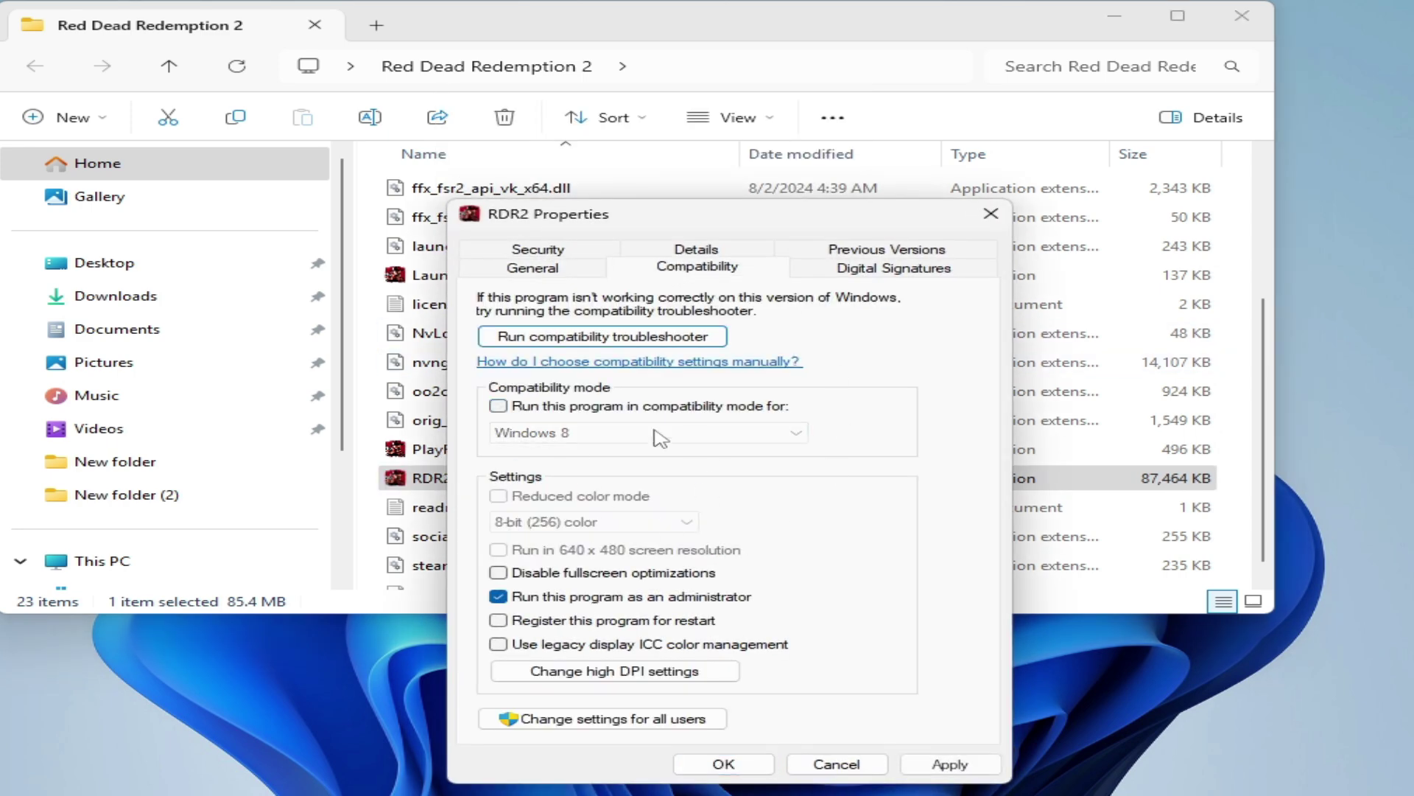
{"action": "left_click", "coordinate": [945, 766]}
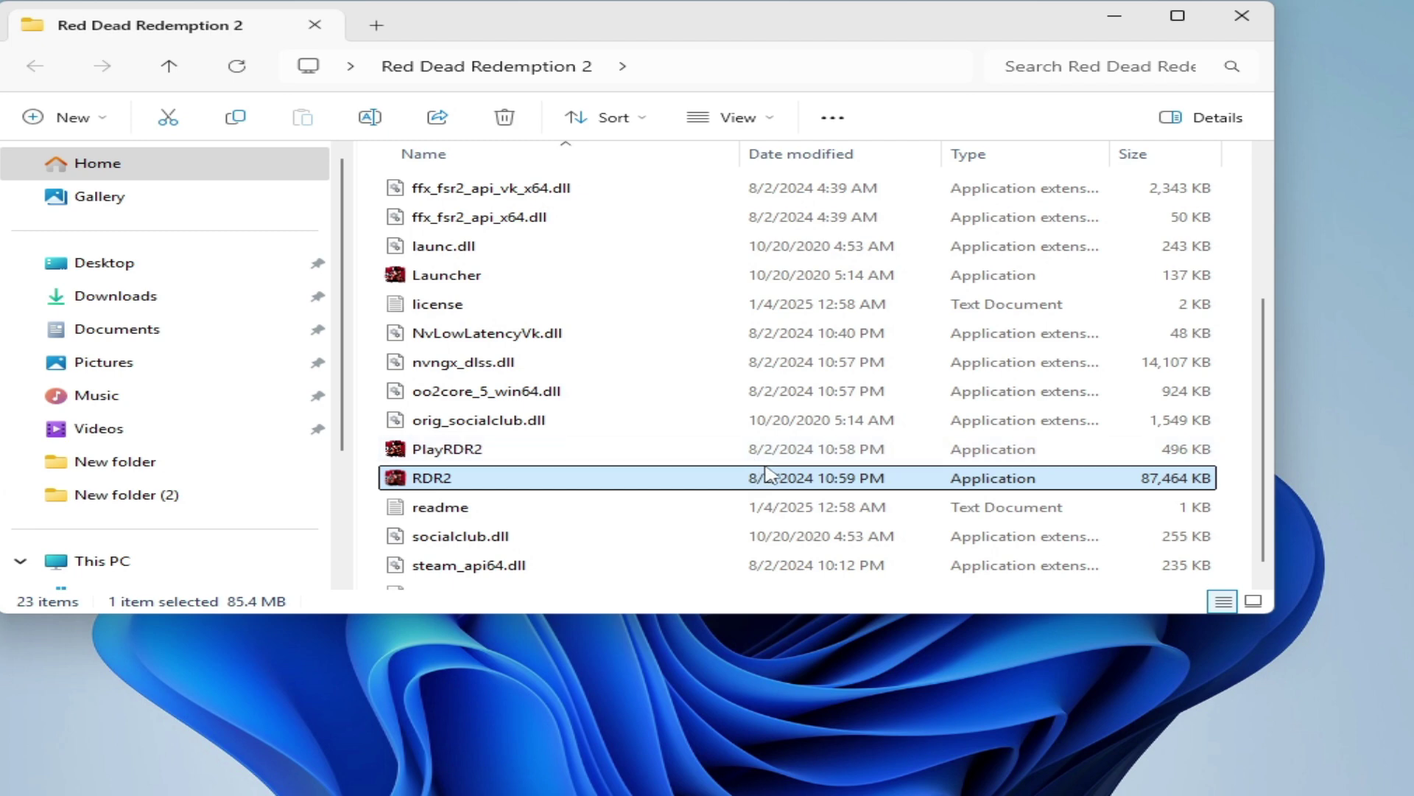
{"action": "mouse_move", "coordinate": [790, 469]}
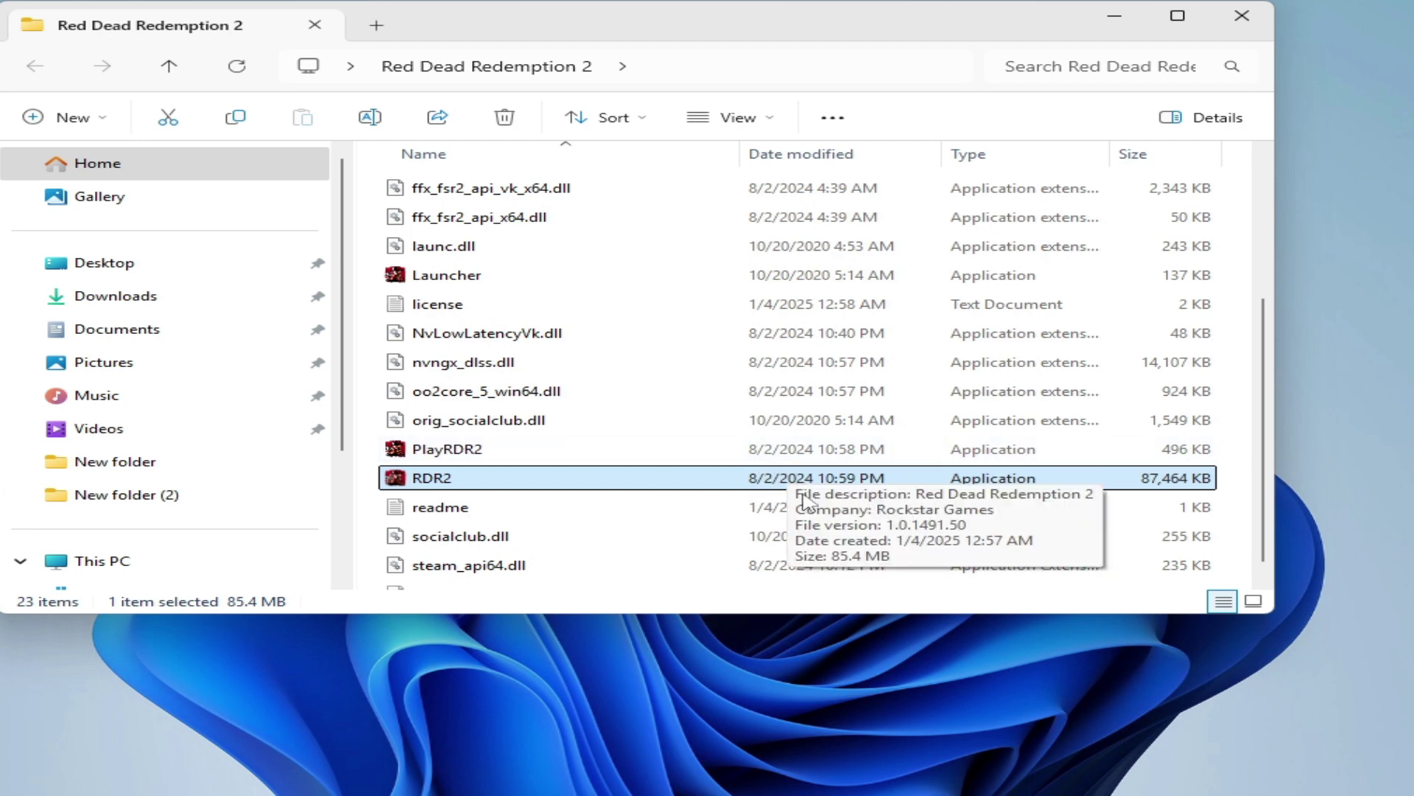
Step: Disable fullscreen optimizations for Launcher
{"action": "left_click", "coordinate": [442, 275]}
{"action": "right_click", "coordinate": [441, 275]}
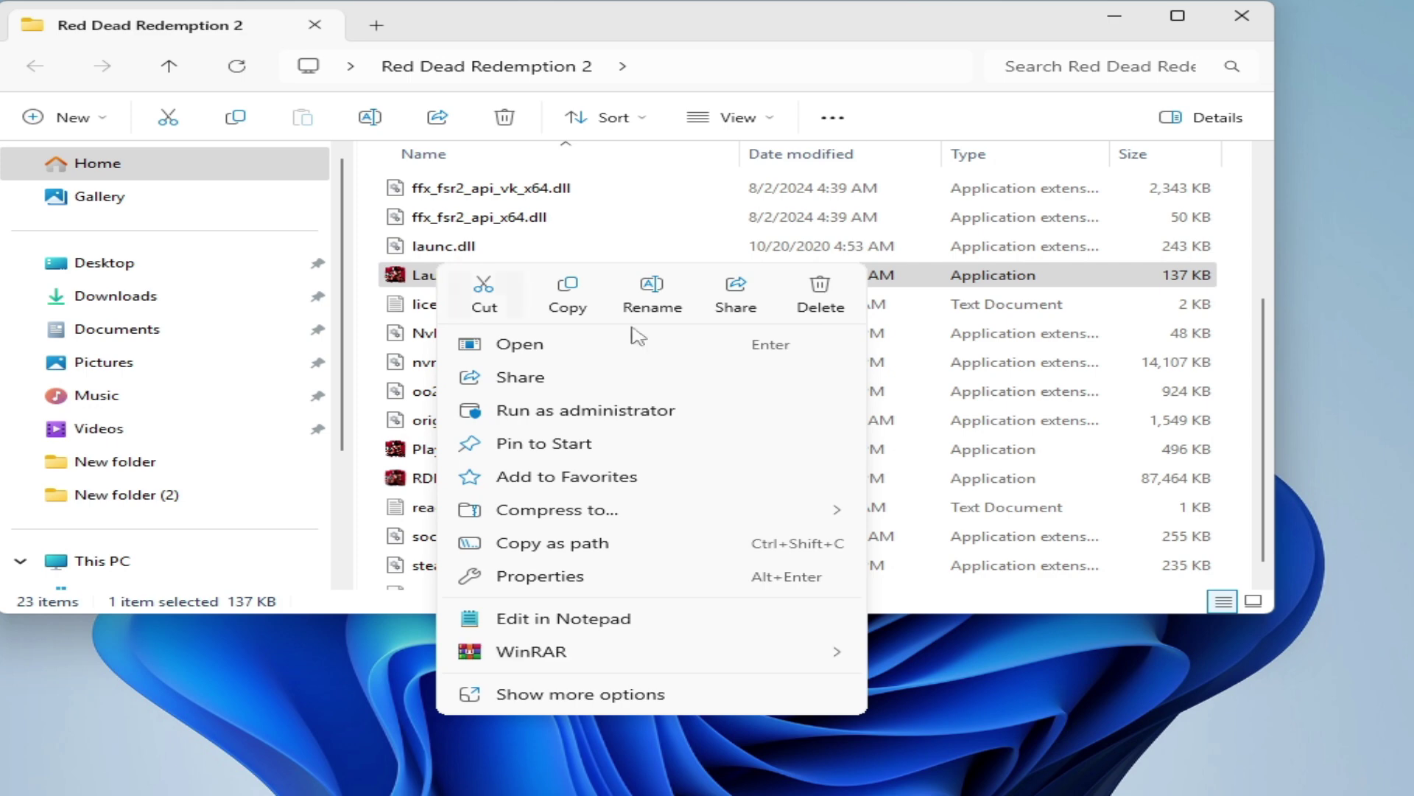
{"action": "left_click", "coordinate": [568, 578]}
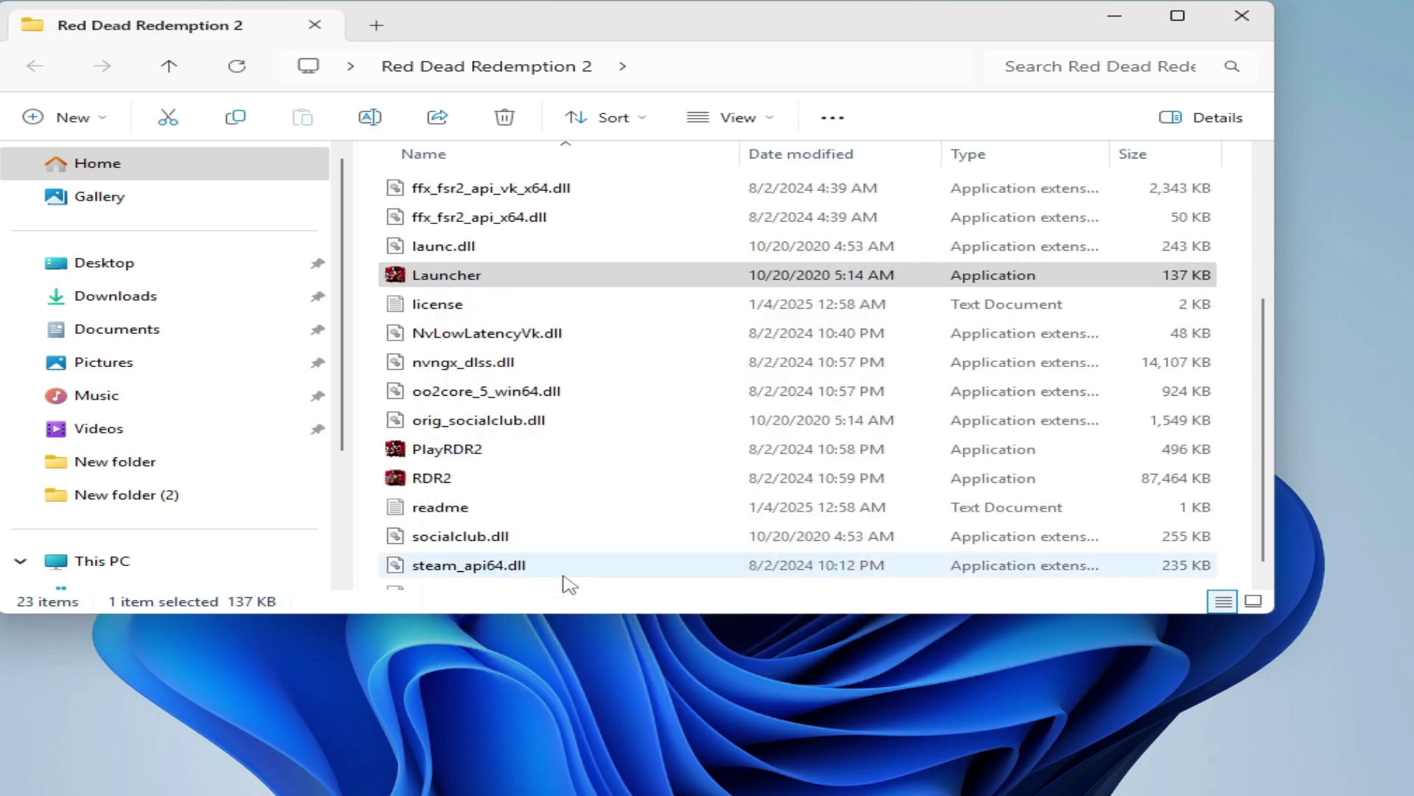
{"action": "left_click", "coordinate": [667, 271]}
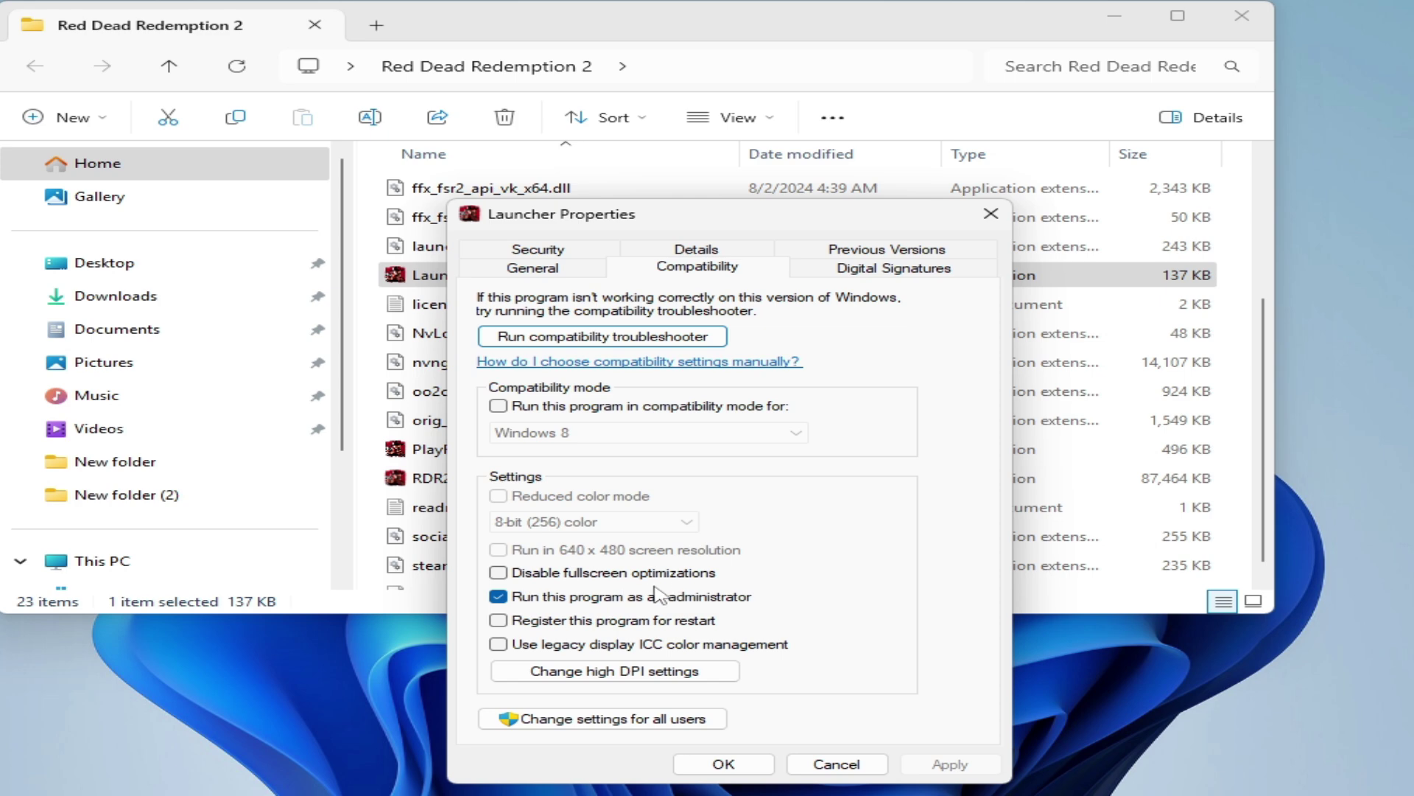
{"action": "left_click", "coordinate": [498, 573]}
{"action": "left_click", "coordinate": [947, 764]}
{"action": "left_click", "coordinate": [723, 763]}
Step: Disable fullscreen optimizations for PlayRDR2
{"action": "right_click", "coordinate": [451, 448]}
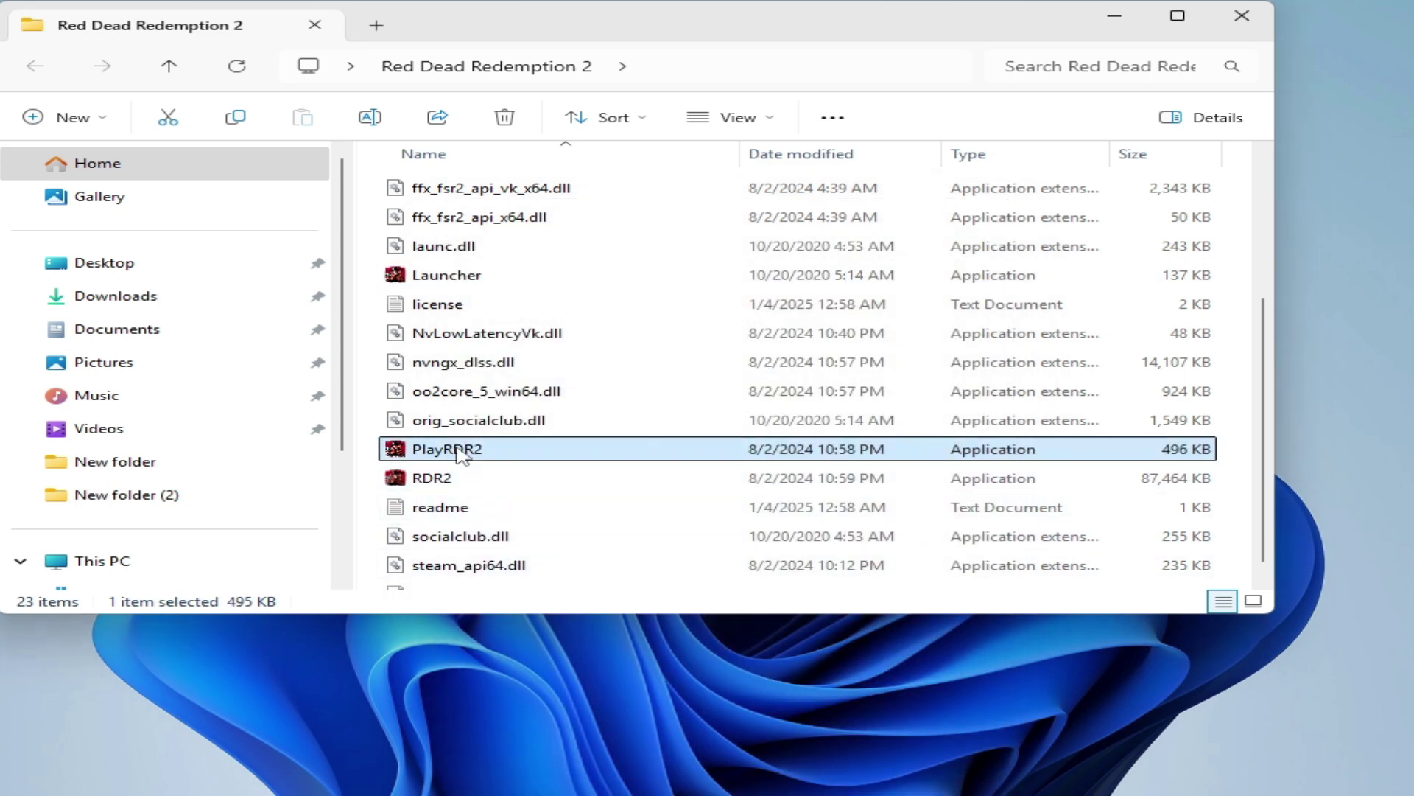
{"action": "left_click", "coordinate": [561, 579]}
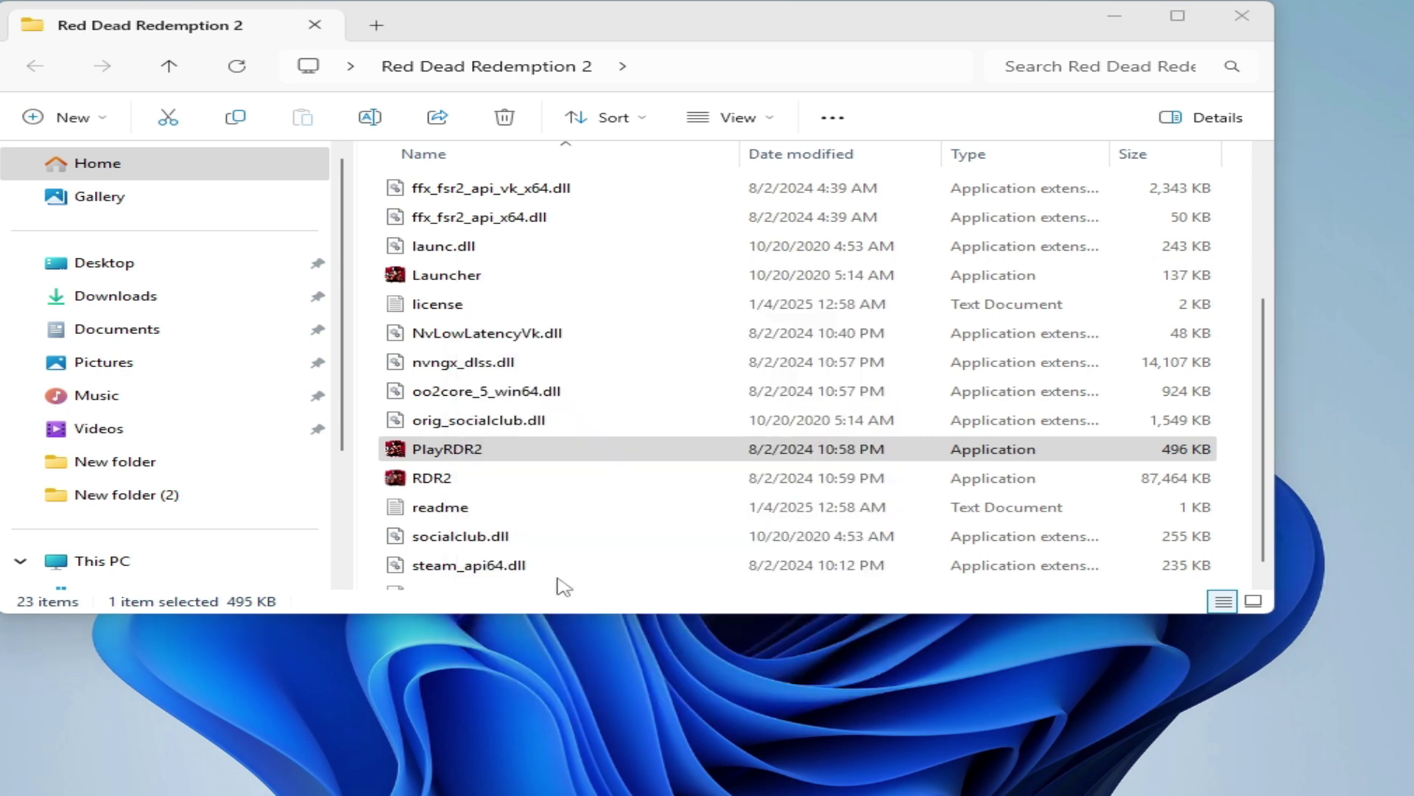
{"action": "left_click", "coordinate": [712, 270]}
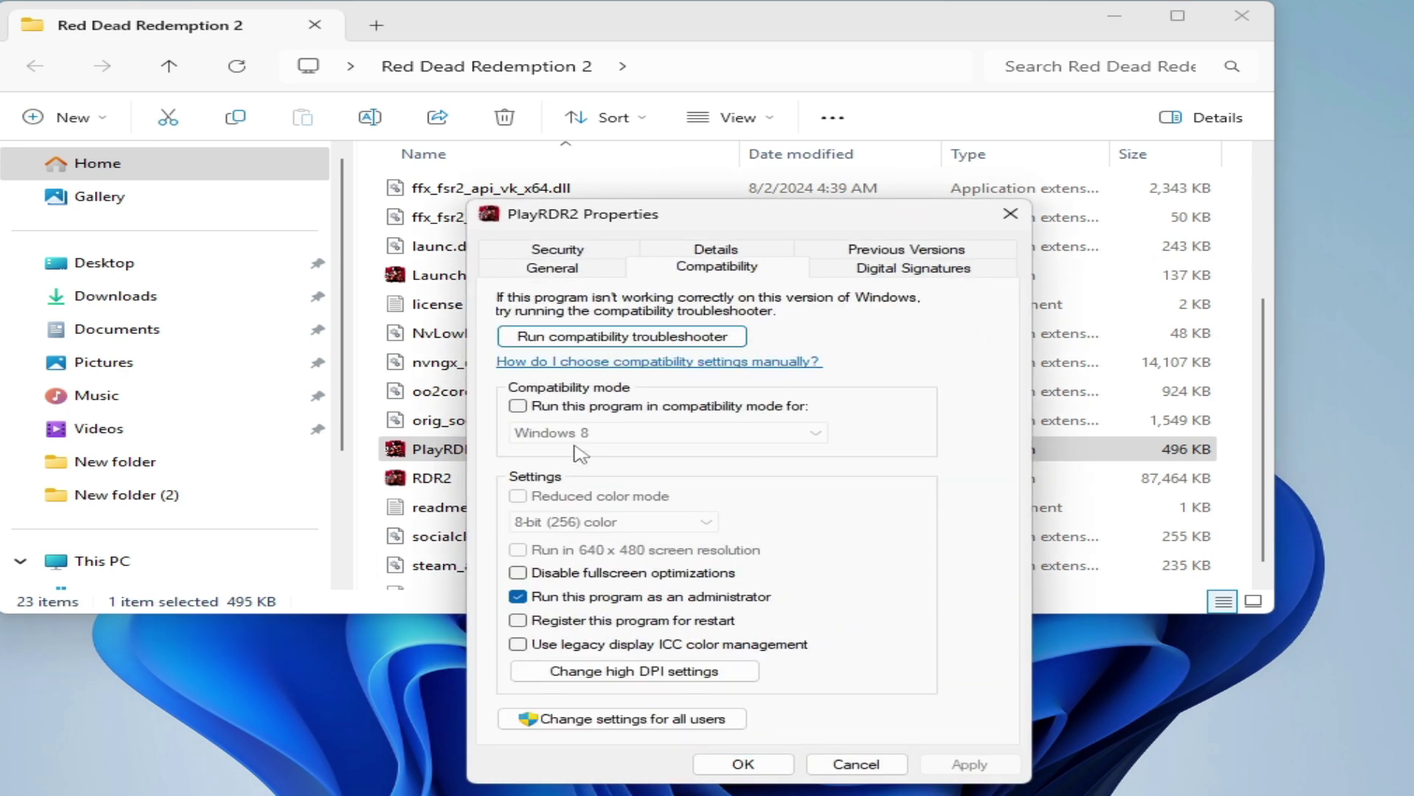
{"action": "left_click", "coordinate": [519, 573]}
{"action": "left_click", "coordinate": [969, 763]}
{"action": "left_click", "coordinate": [743, 763]}
Step: Disable fullscreen optimizations for RDR2 and close the Red Dead Redemption 2 folder window
{"action": "right_click", "coordinate": [445, 480]}
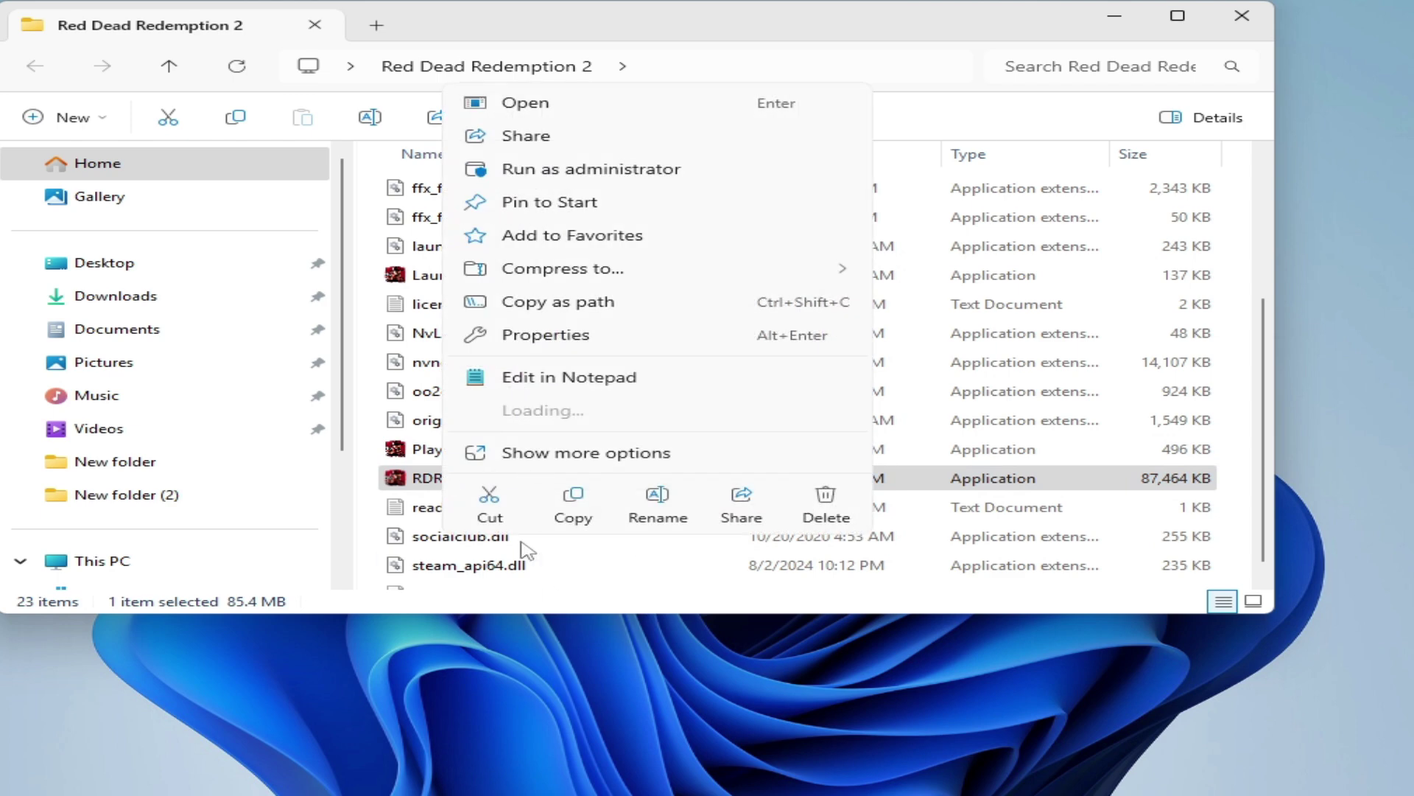
{"action": "left_click", "coordinate": [554, 335]}
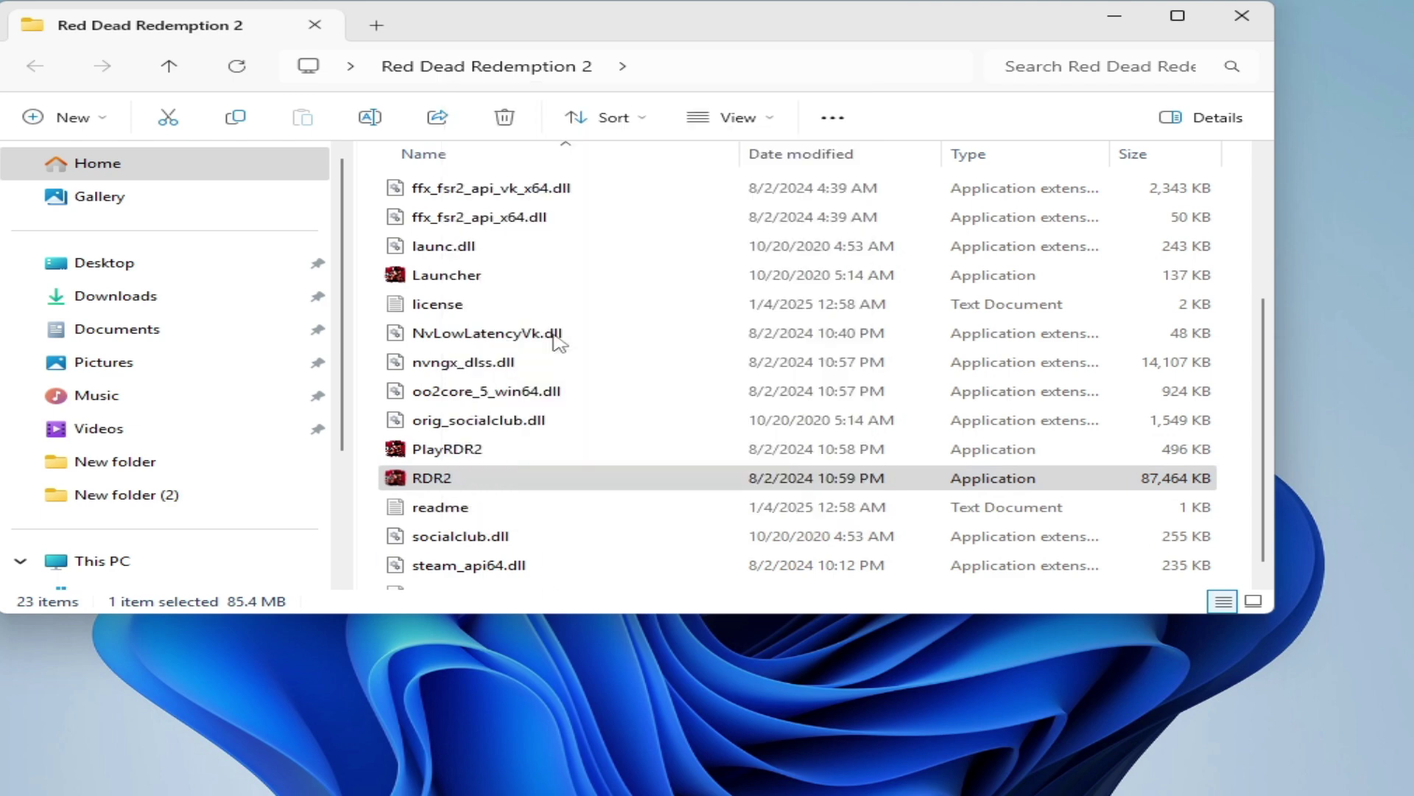
{"action": "left_click", "coordinate": [695, 273]}
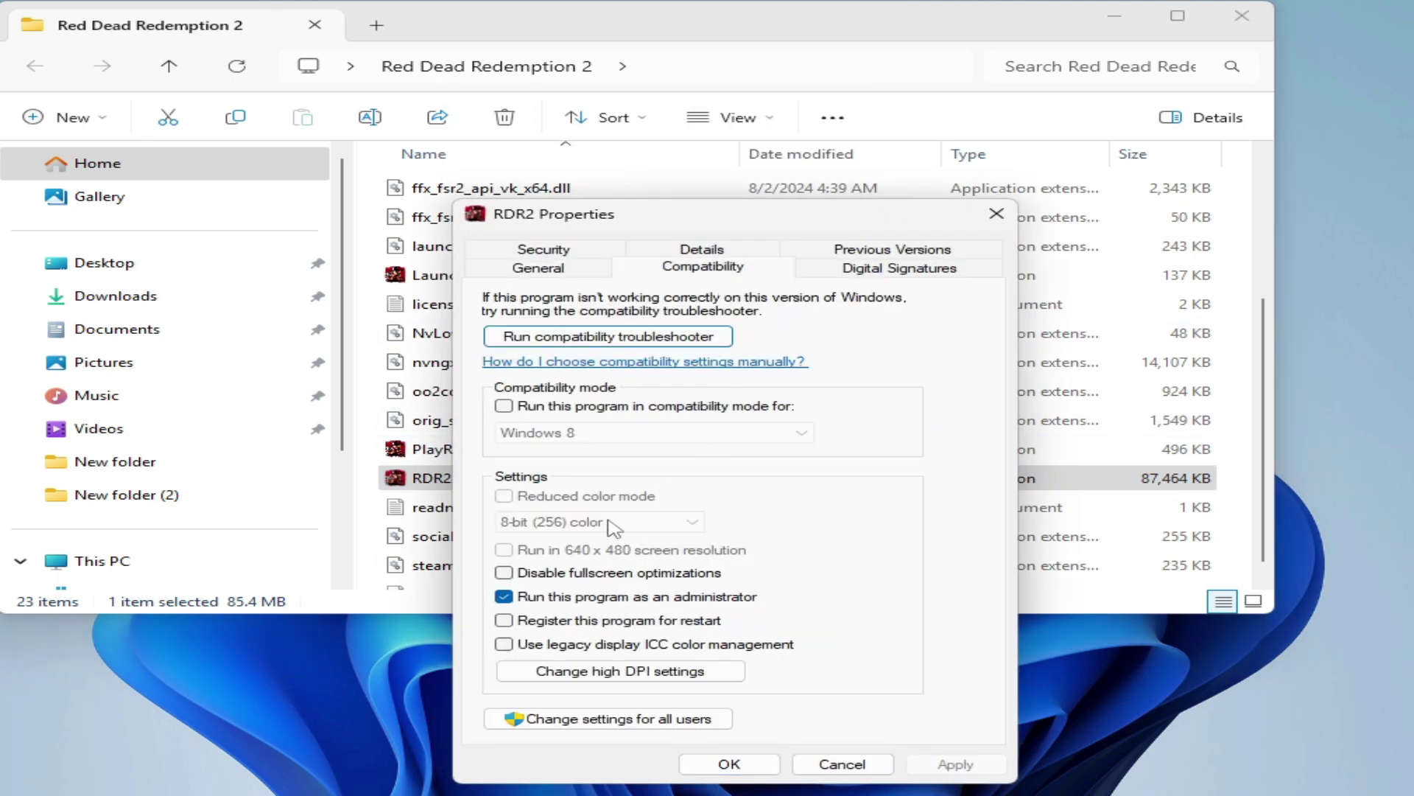
{"action": "left_click", "coordinate": [505, 574]}
{"action": "left_click", "coordinate": [950, 764]}
{"action": "left_click", "coordinate": [752, 763]}
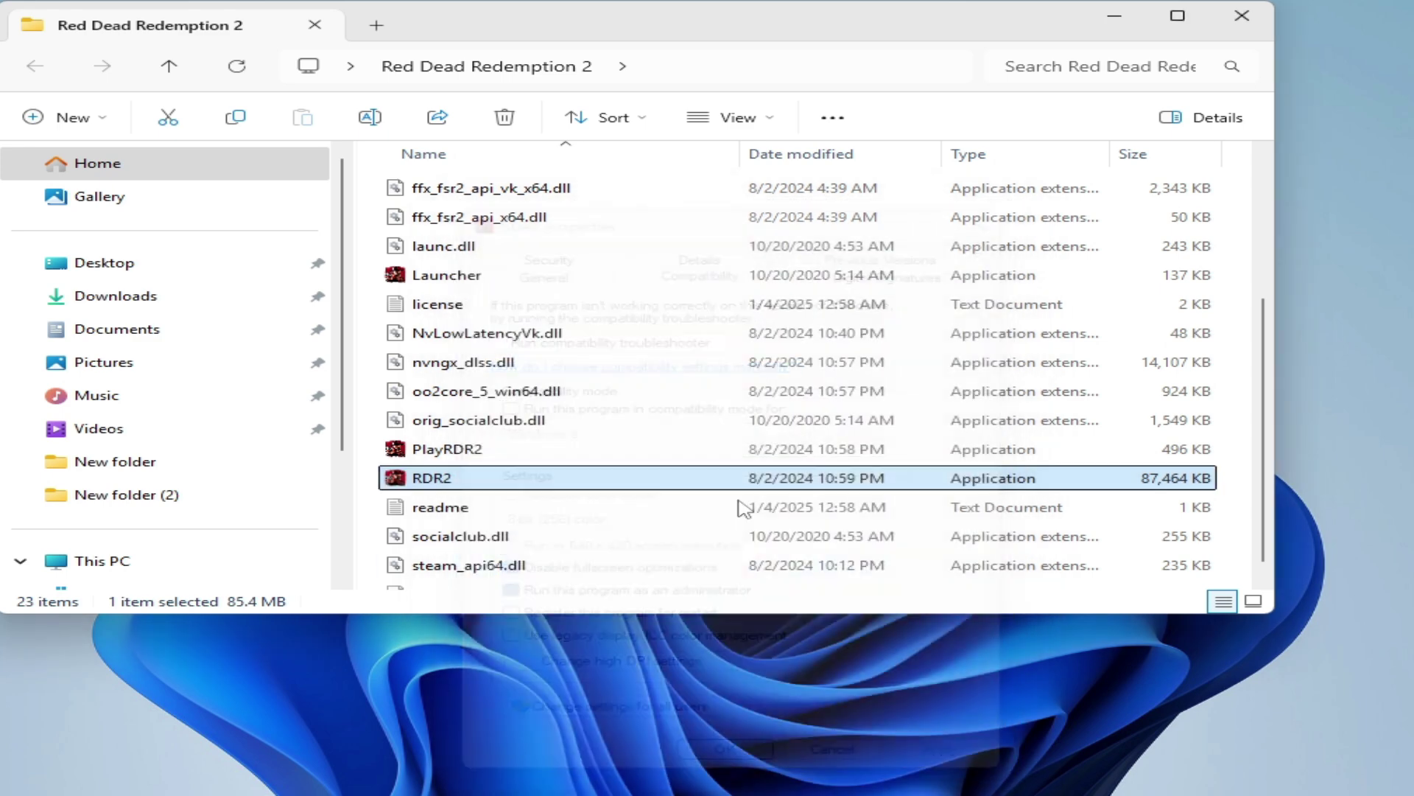
{"action": "left_click", "coordinate": [1242, 15]}
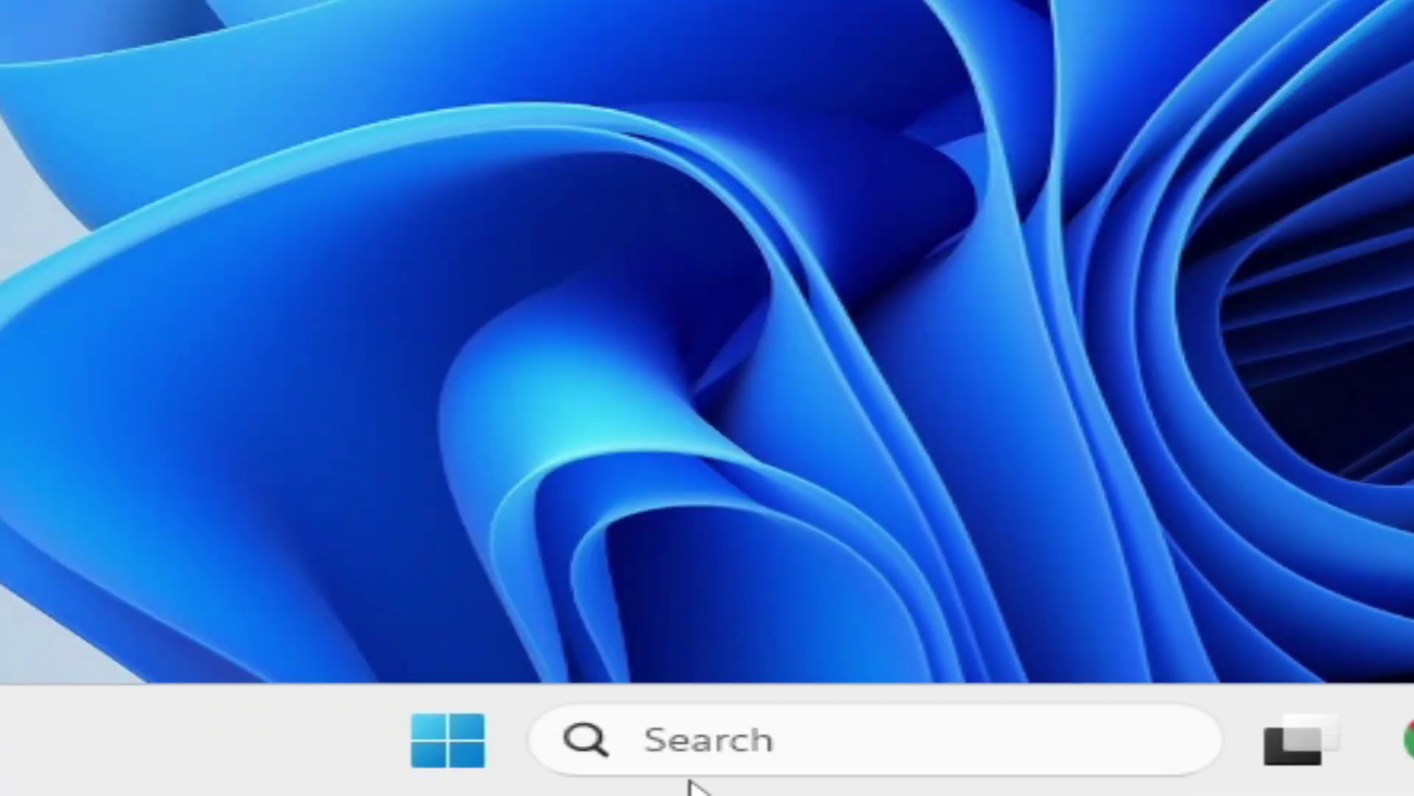
Step: Search Windows for dxdiag to bring up the DirectX Diagnostic Tool
{"action": "left_click", "coordinate": [699, 770]}
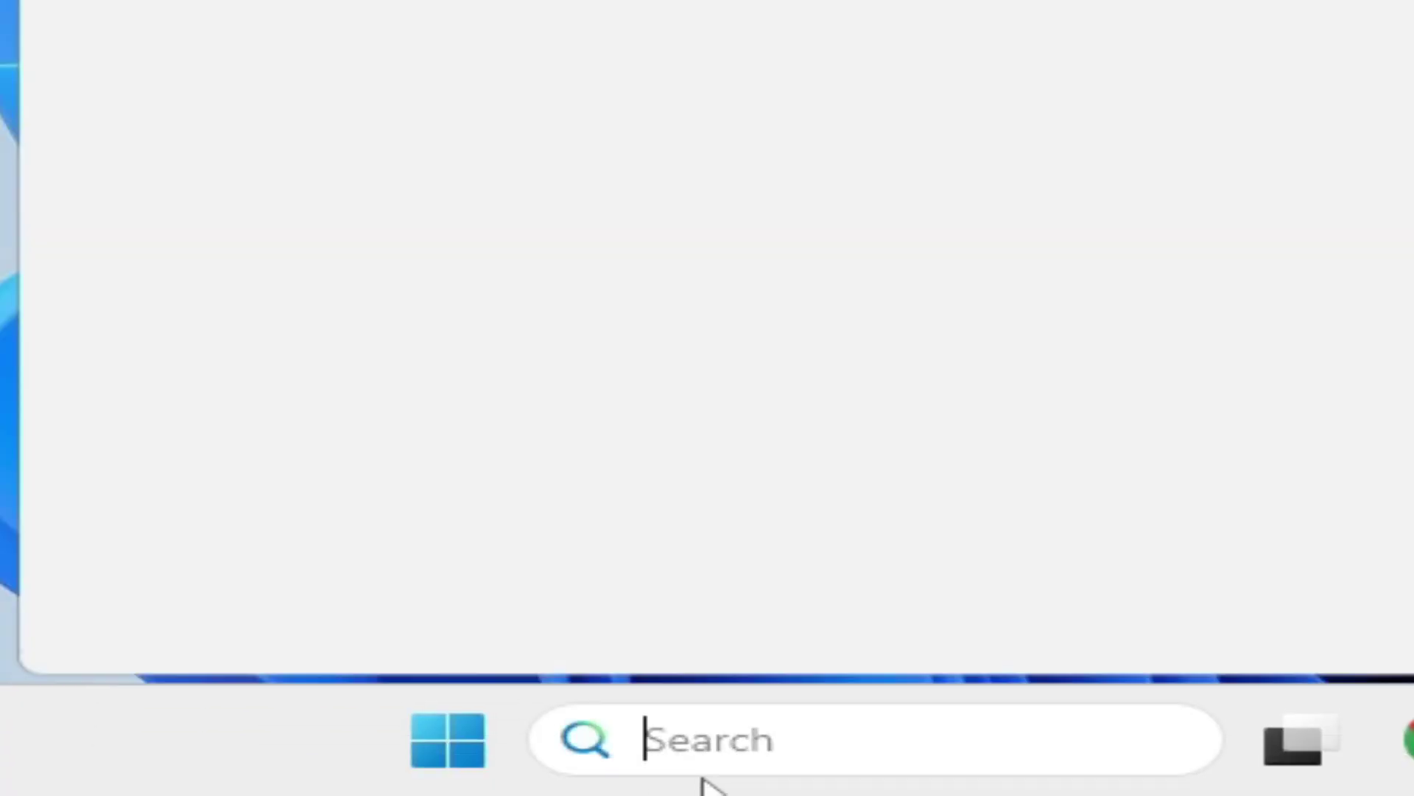
{"action": "type", "text": "d"}
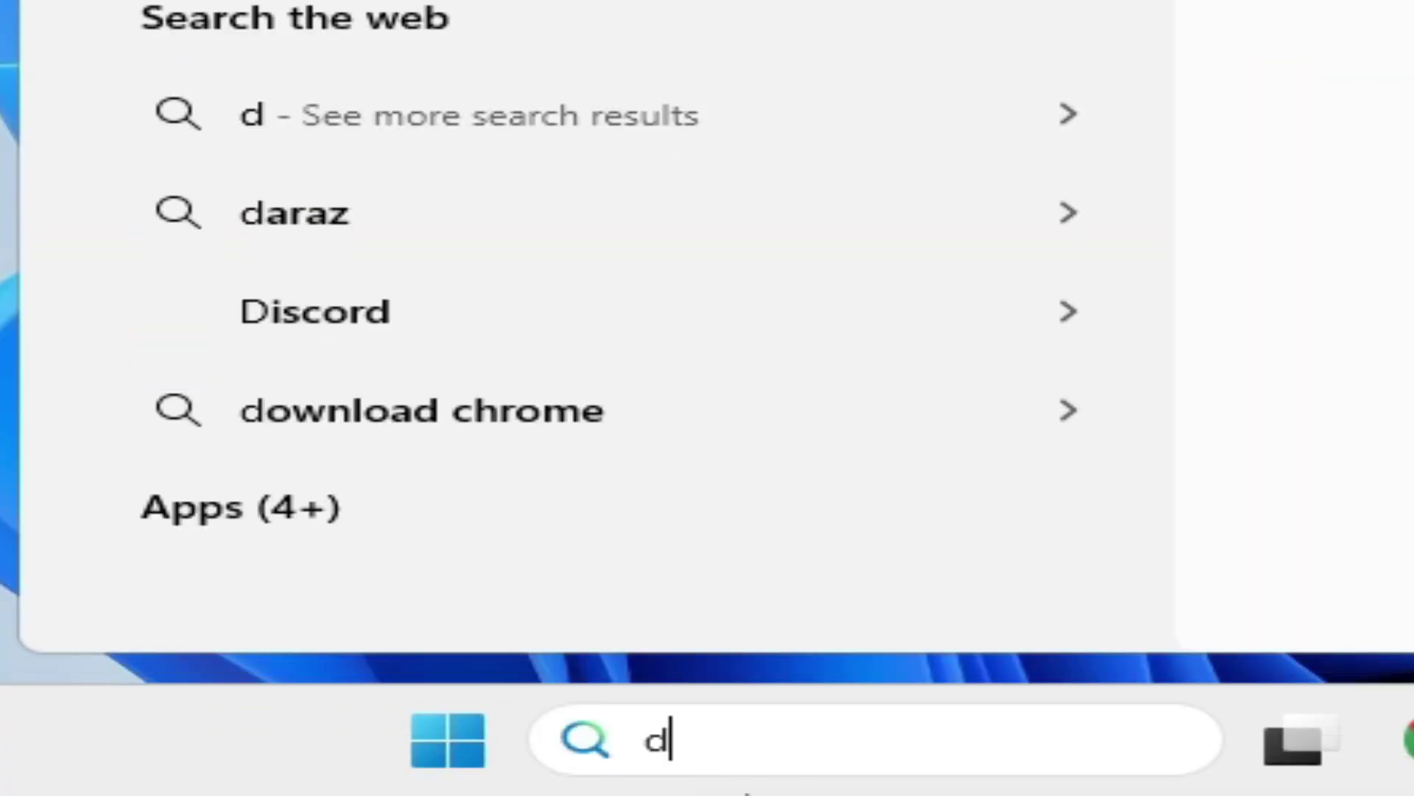
{"action": "type", "text": "xdiag"}
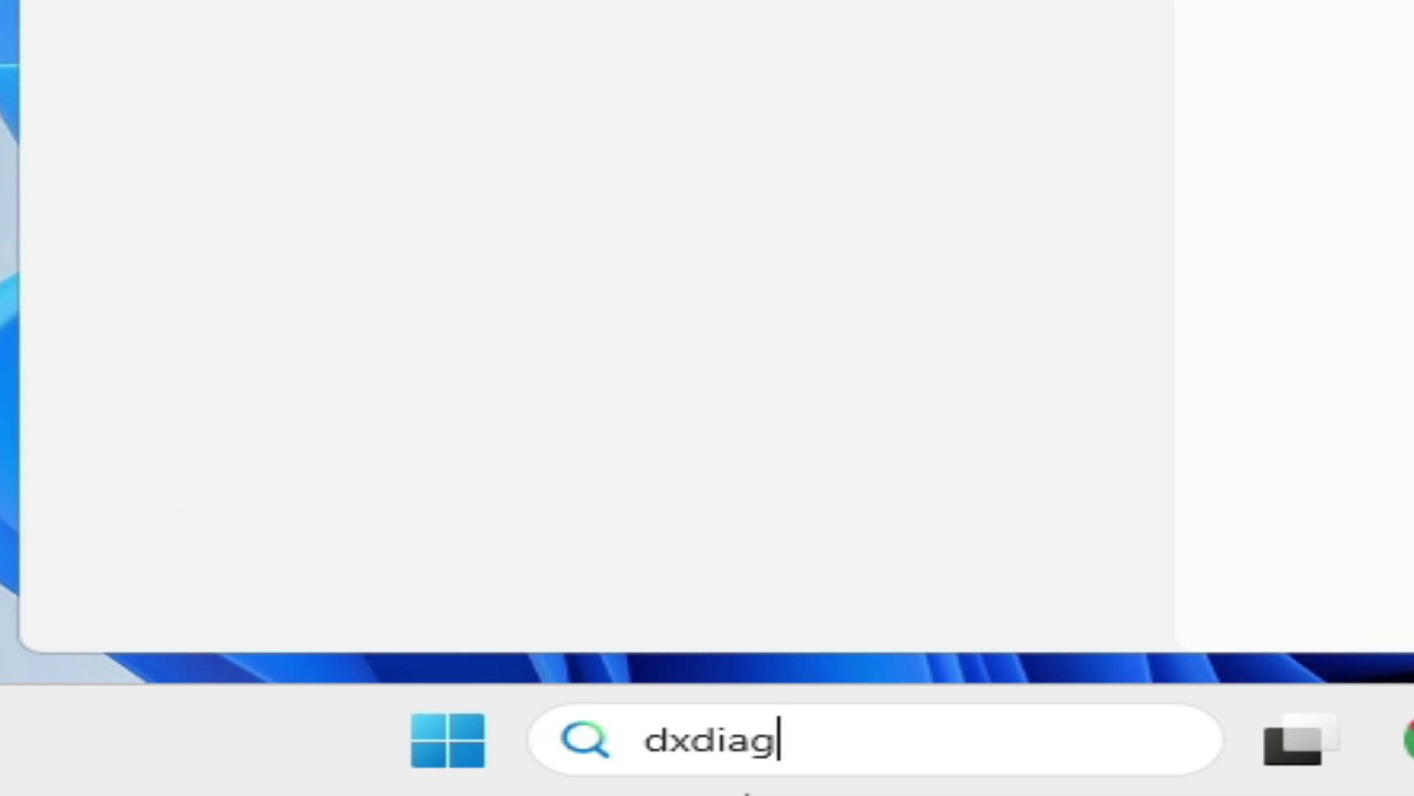
{"action": "key", "text": "Escape"}
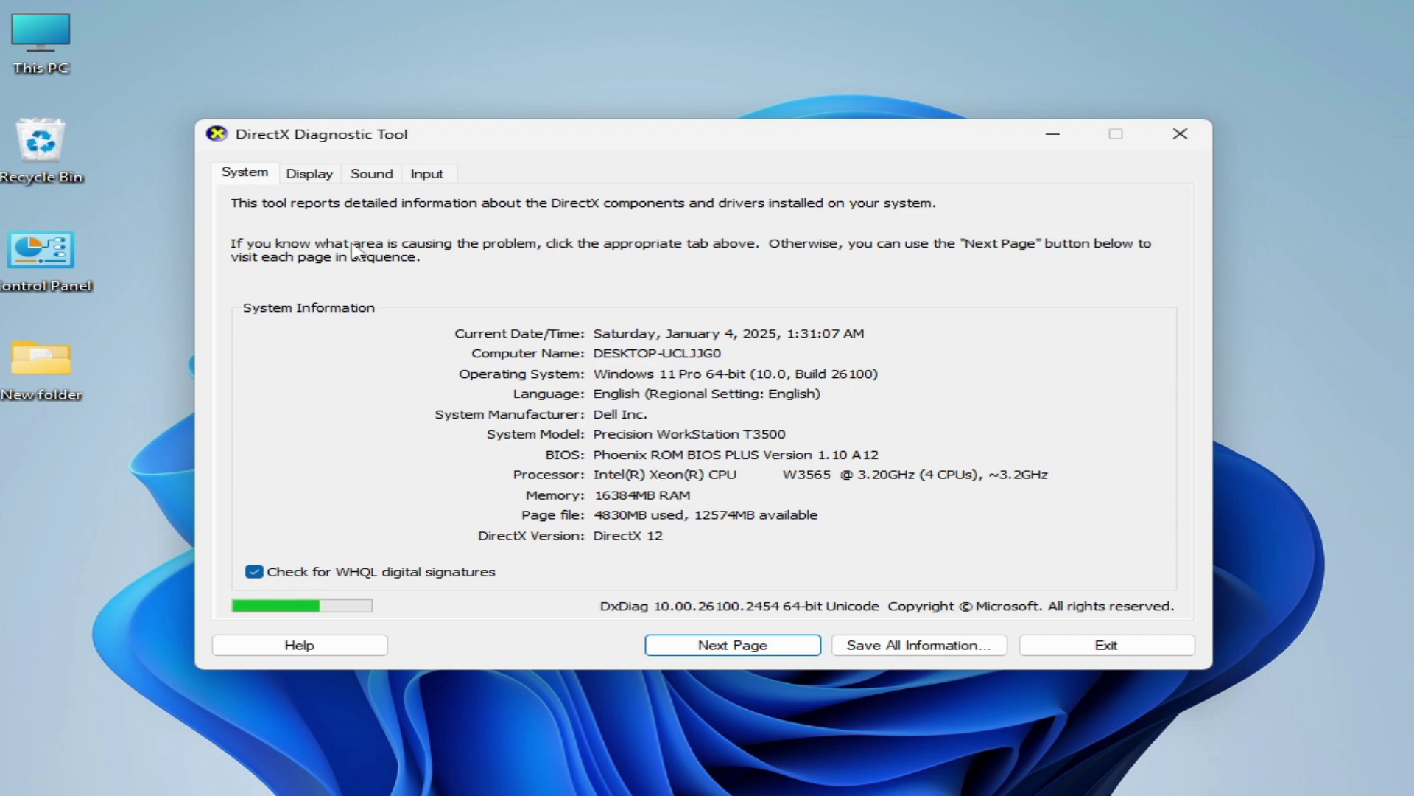
Step: Check the Display page's GTX 970 and WDDM 3.2 details, then return to the System page
{"action": "left_click", "coordinate": [310, 174]}
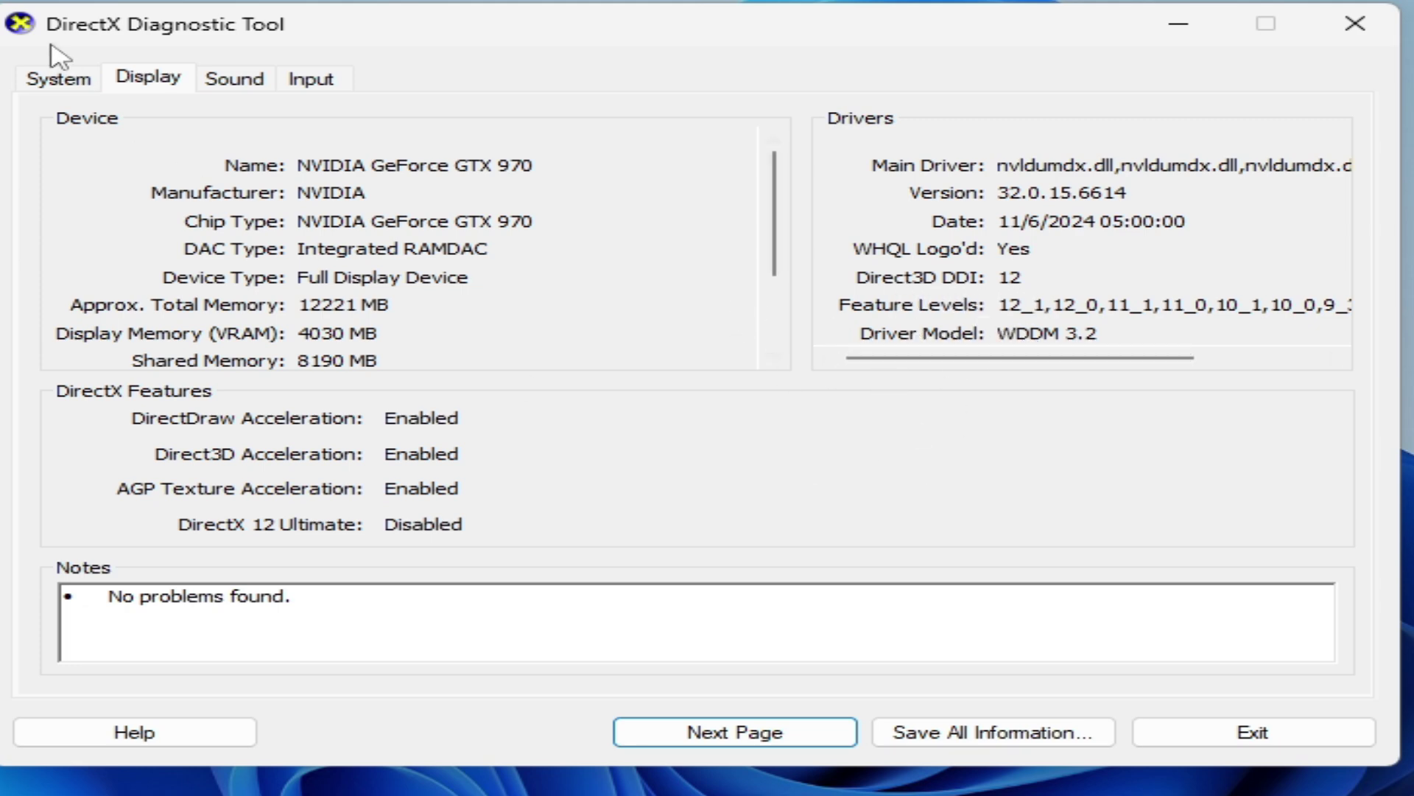
{"action": "left_click", "coordinate": [59, 81]}
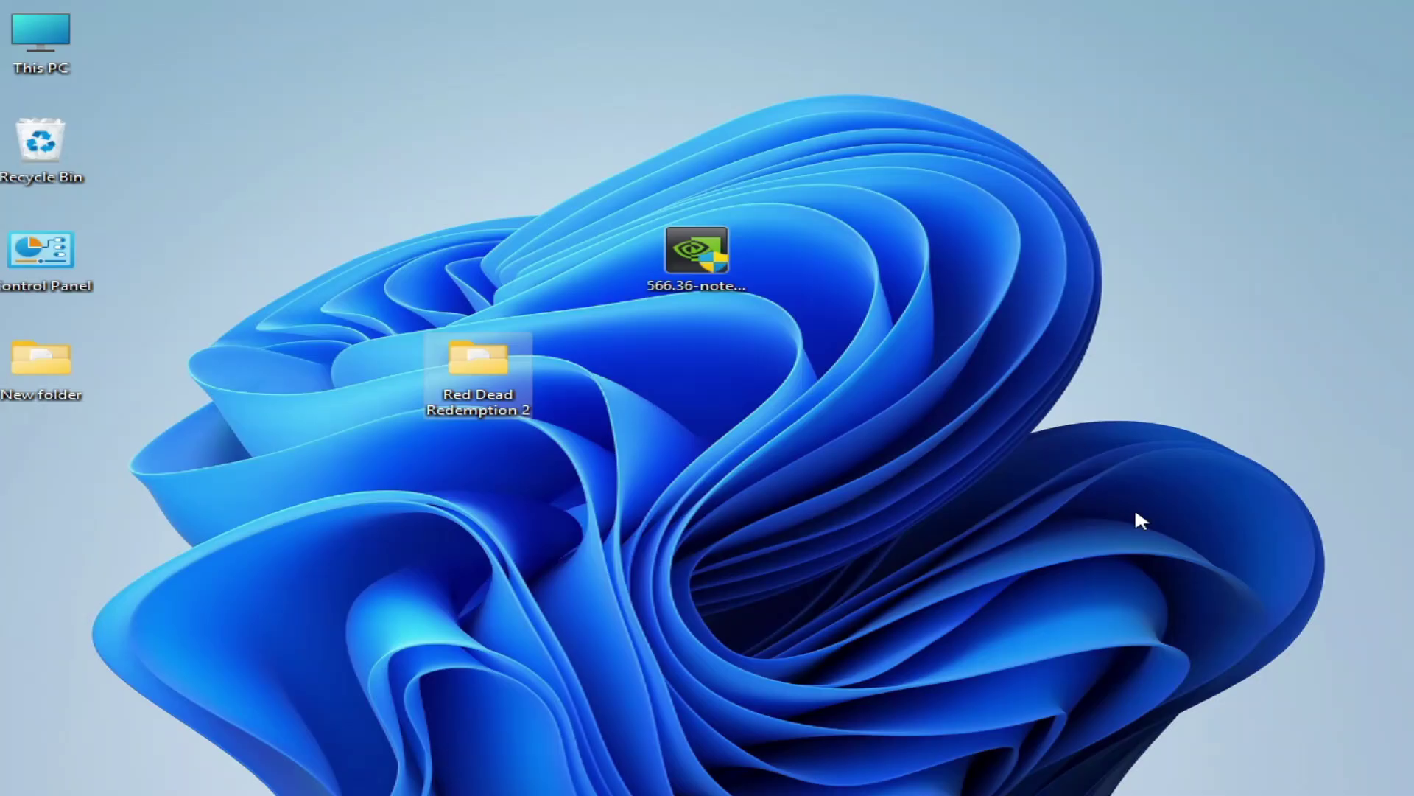
Step: Open Control Panel in Category view and go to the installed programs list
{"action": "mouse_move", "coordinate": [472, 774]}
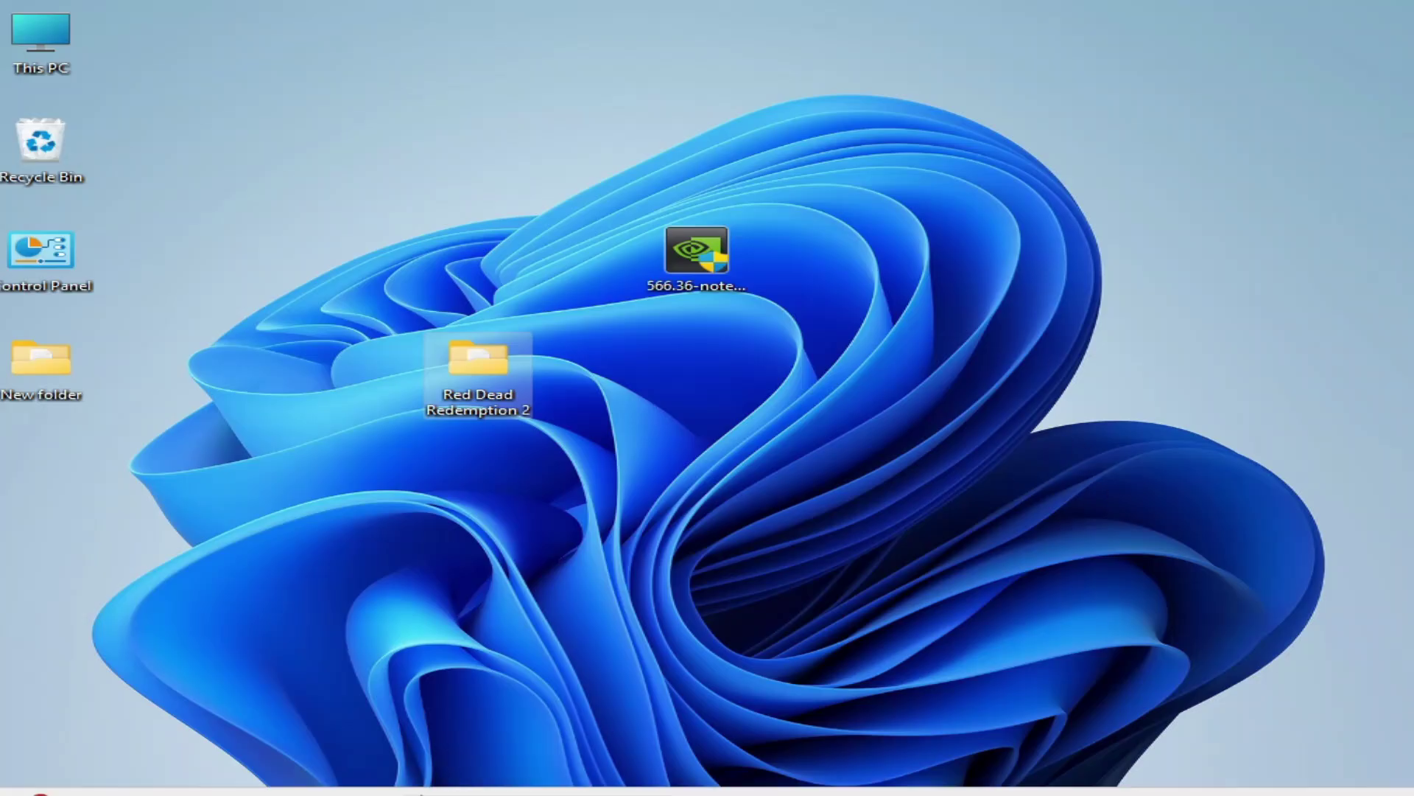
{"action": "double_click", "coordinate": [44, 298]}
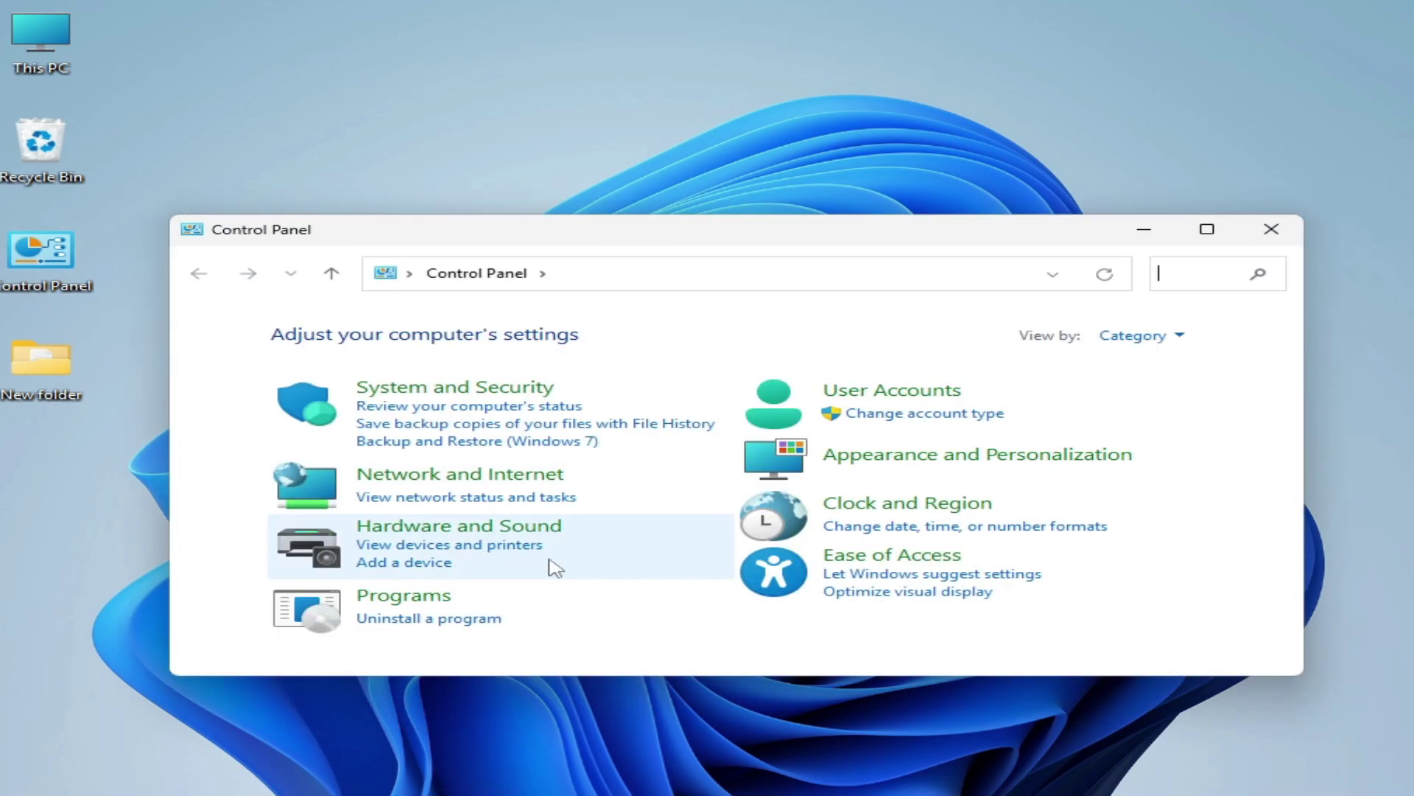
{"action": "left_click", "coordinate": [1133, 335]}
{"action": "left_click", "coordinate": [1135, 363]}
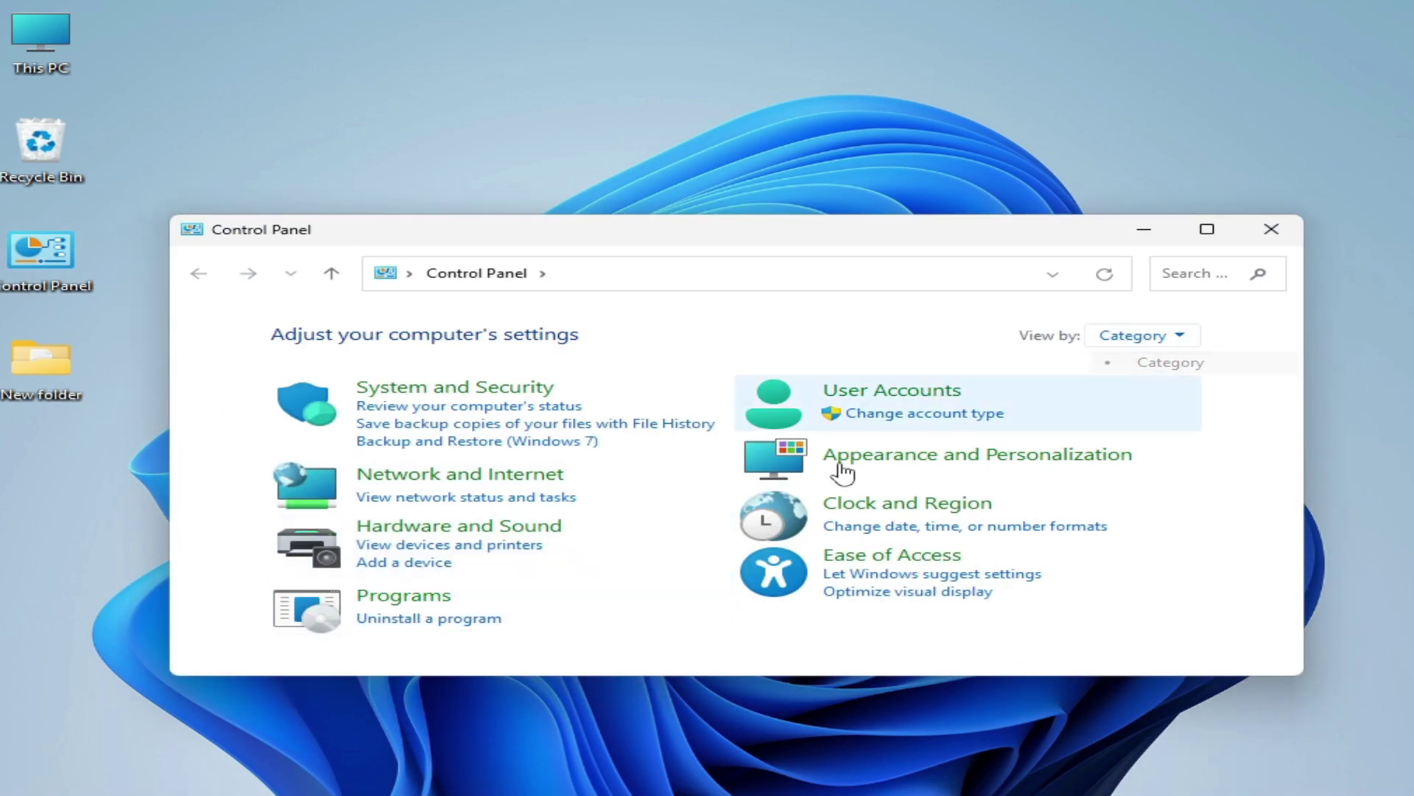
{"action": "left_click", "coordinate": [422, 619]}
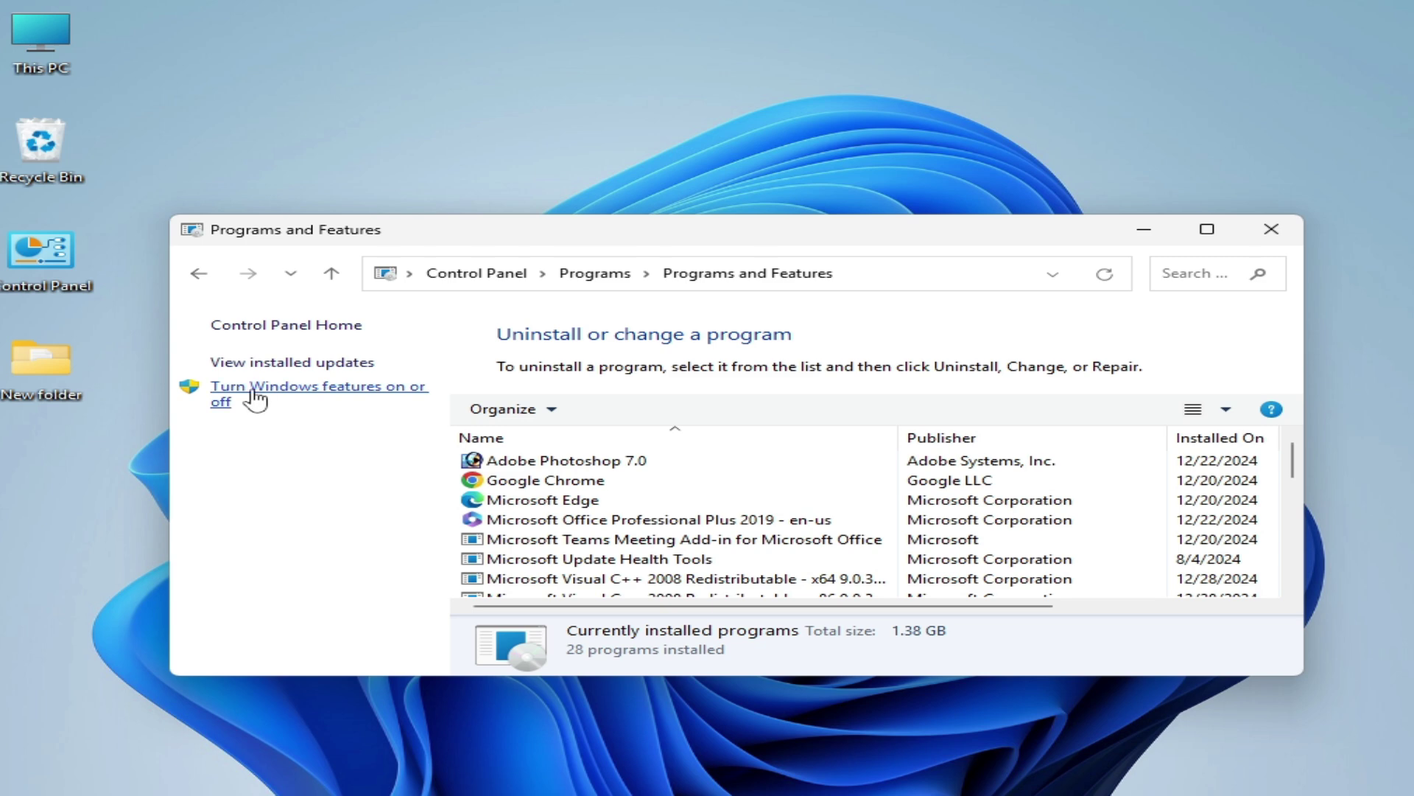
Step: In Windows Features, verify .NET Framework 3.5 and turn on .NET Framework 4.8 Advanced Services
{"action": "left_click", "coordinate": [329, 405]}
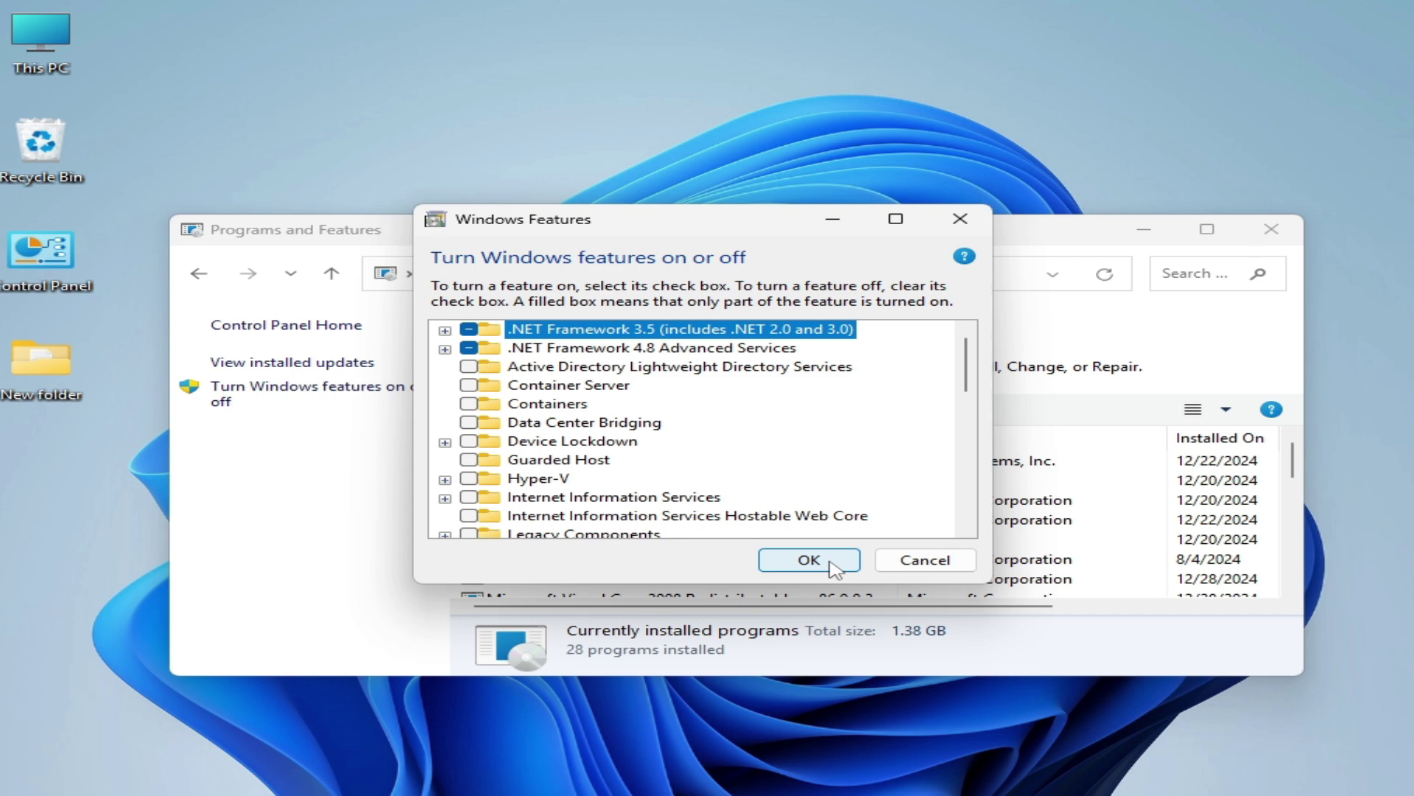
{"action": "left_click", "coordinate": [830, 564]}
{"action": "left_click", "coordinate": [315, 395]}
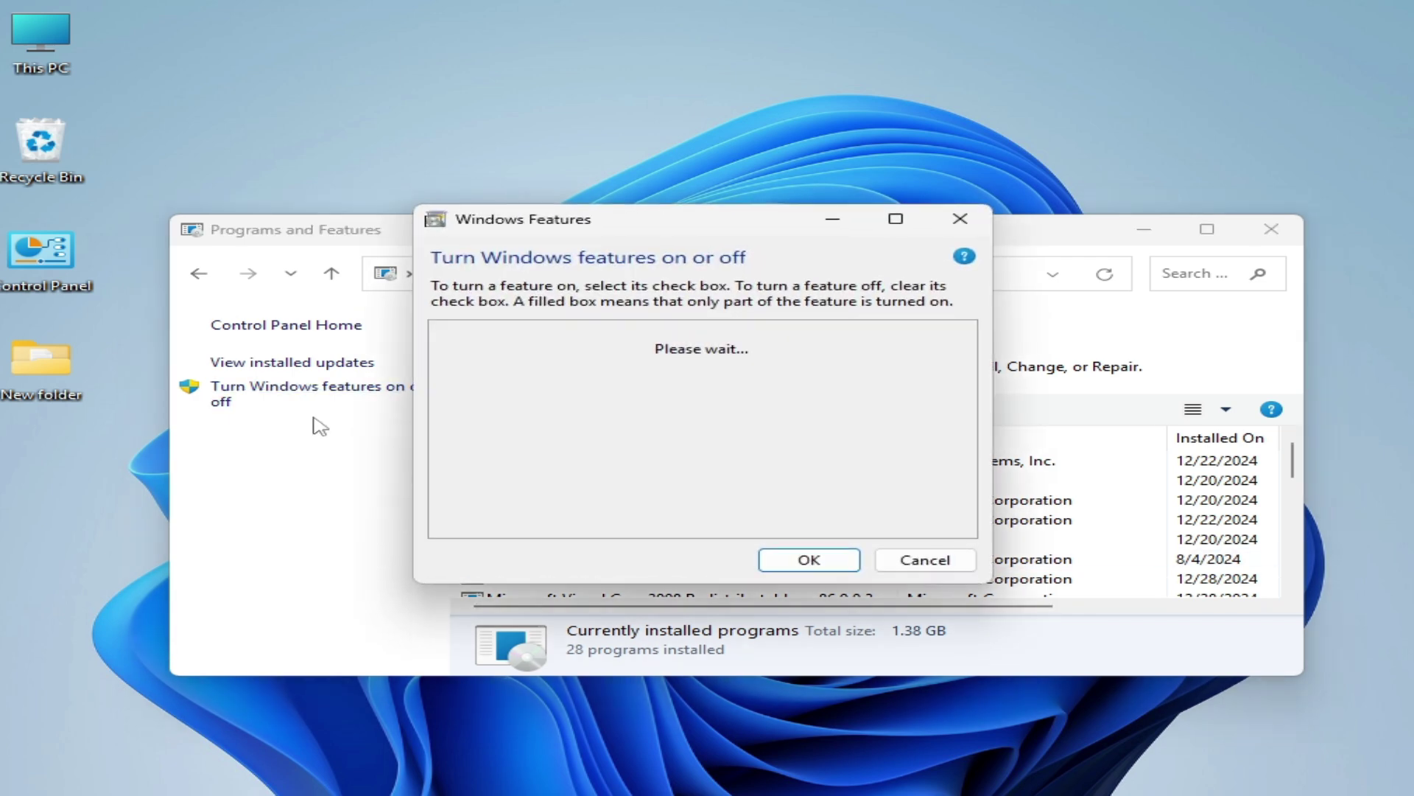
{"action": "left_click", "coordinate": [469, 348]}
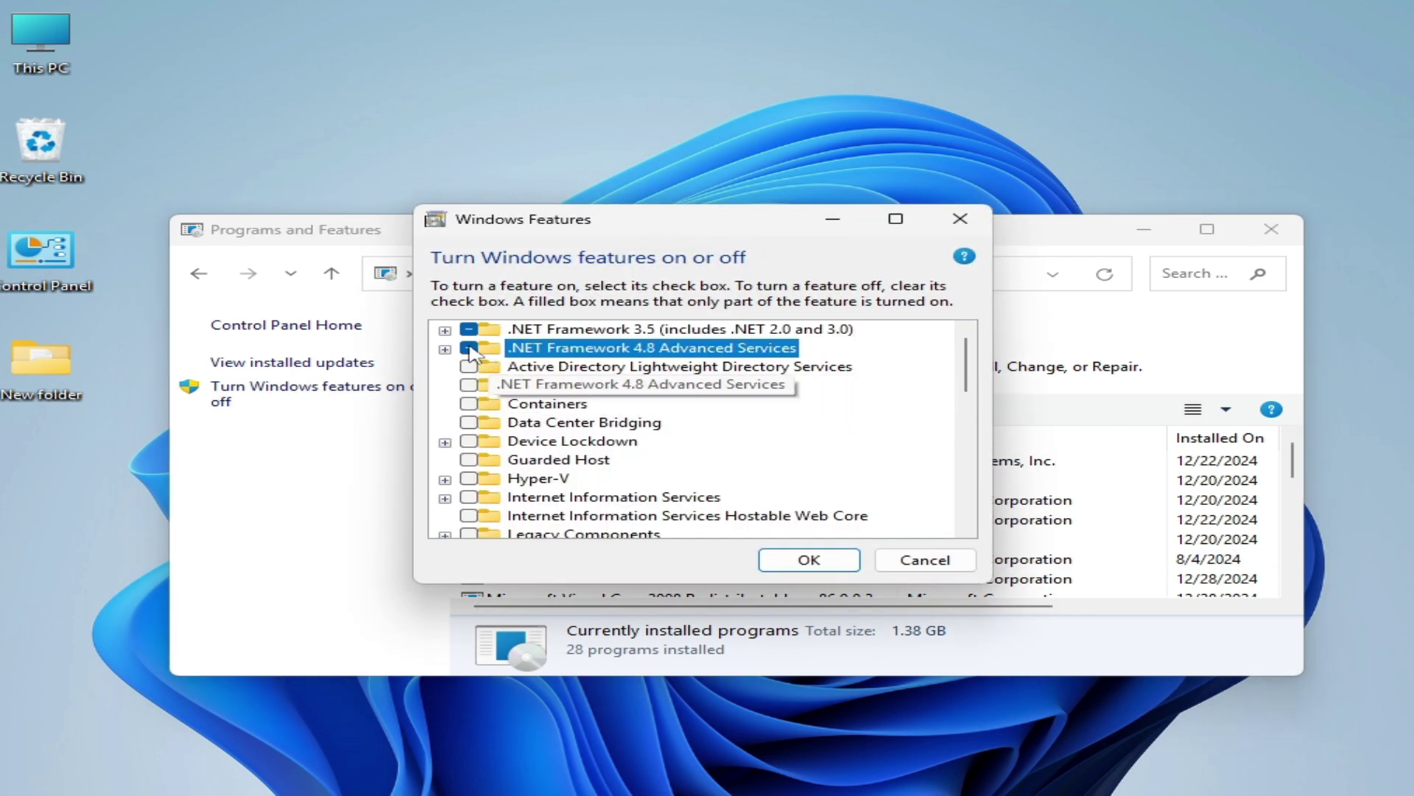
{"action": "left_click", "coordinate": [826, 561]}
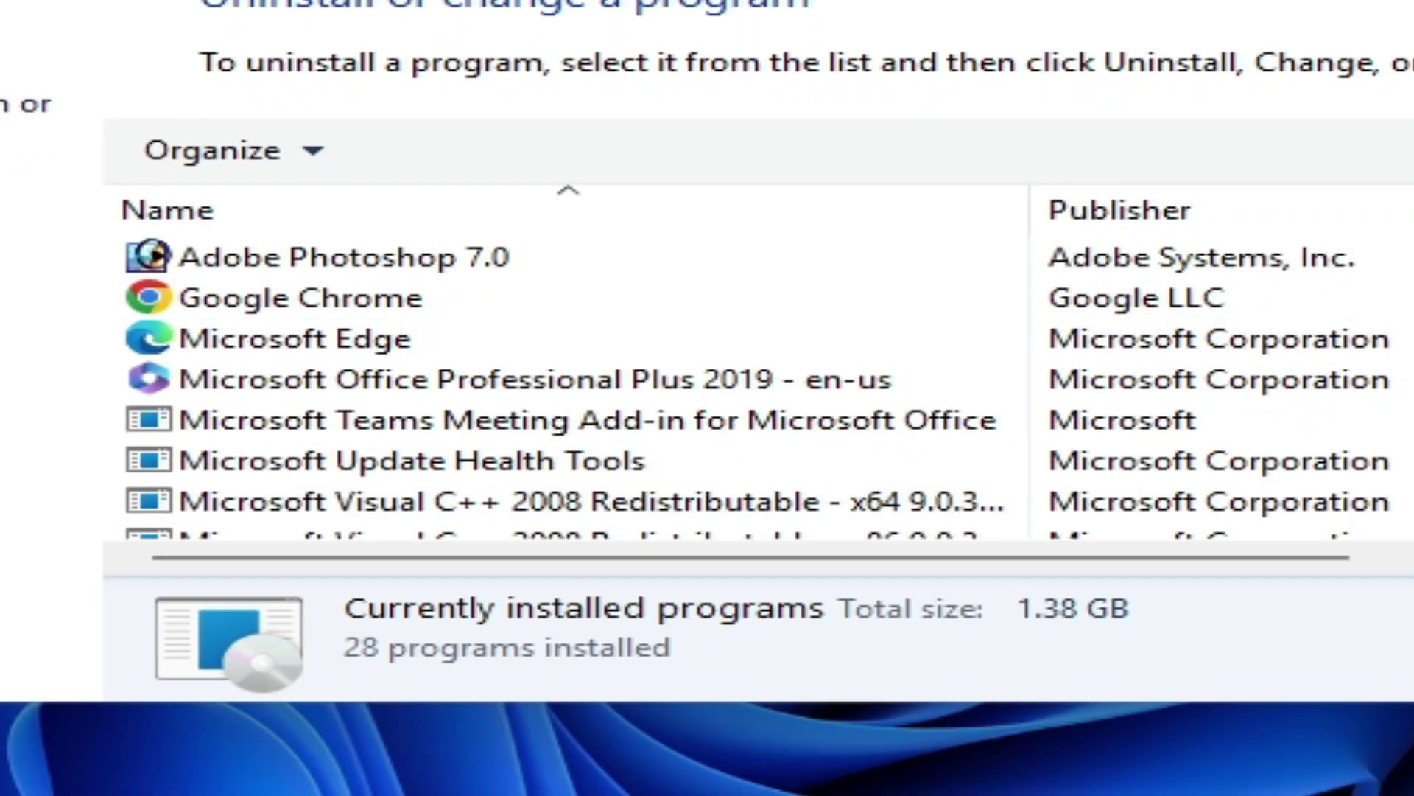
Step: Select Visual C++ 2015-2022 Redistributable (x64) to show version 14.42.34433.0, 20.7 MB
{"action": "scroll", "coordinate": [711, 434], "scroll_direction": "down", "scroll_amount": 3}
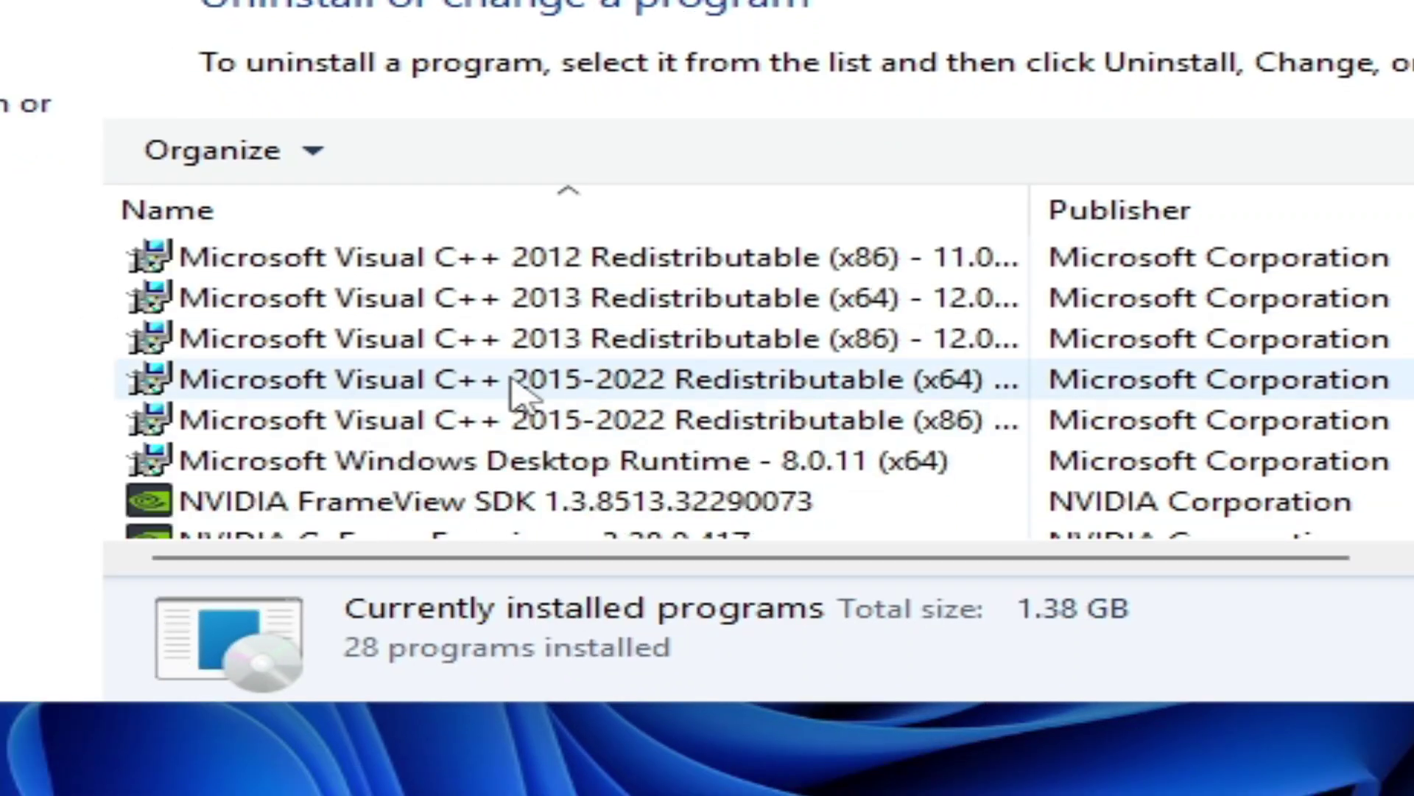
{"action": "left_click", "coordinate": [589, 383]}
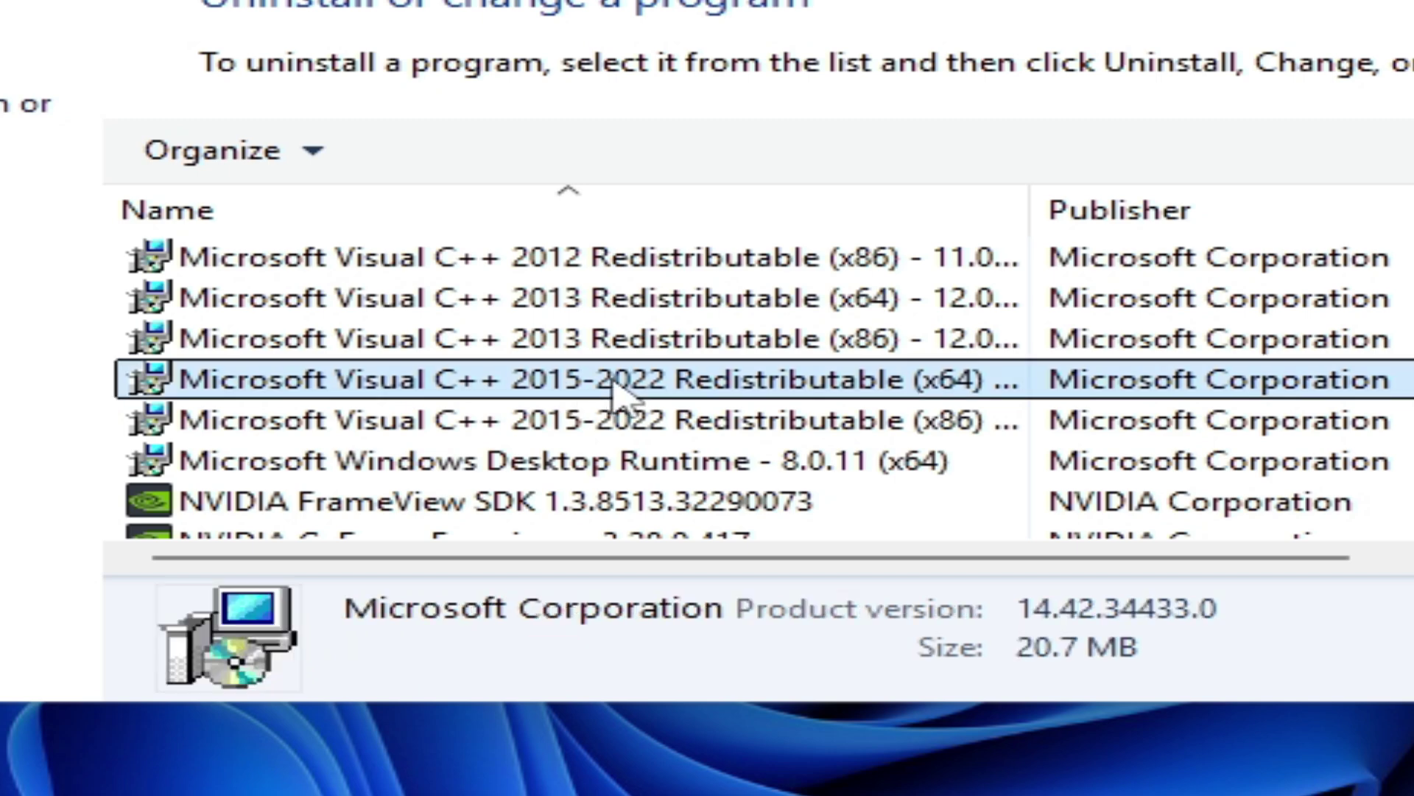